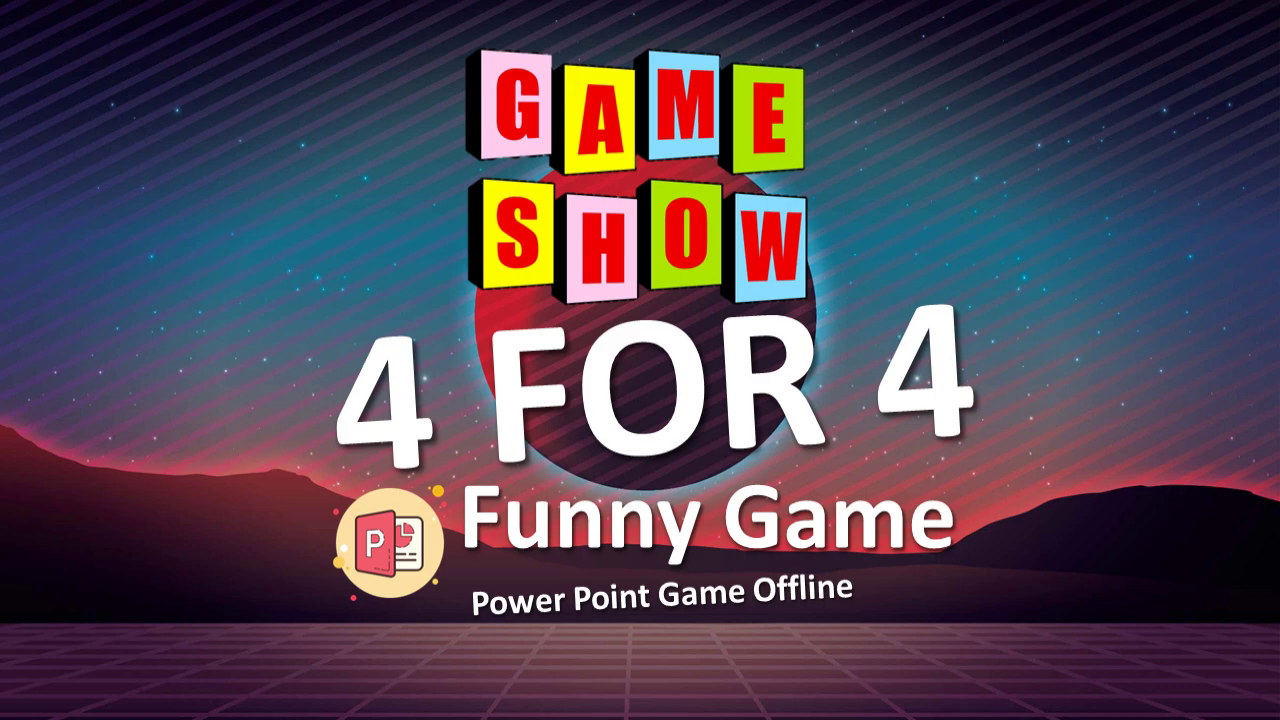
Advance the quiz game slide show from the title slide to the first quiz slide
{"action": "key", "text": "Right"}
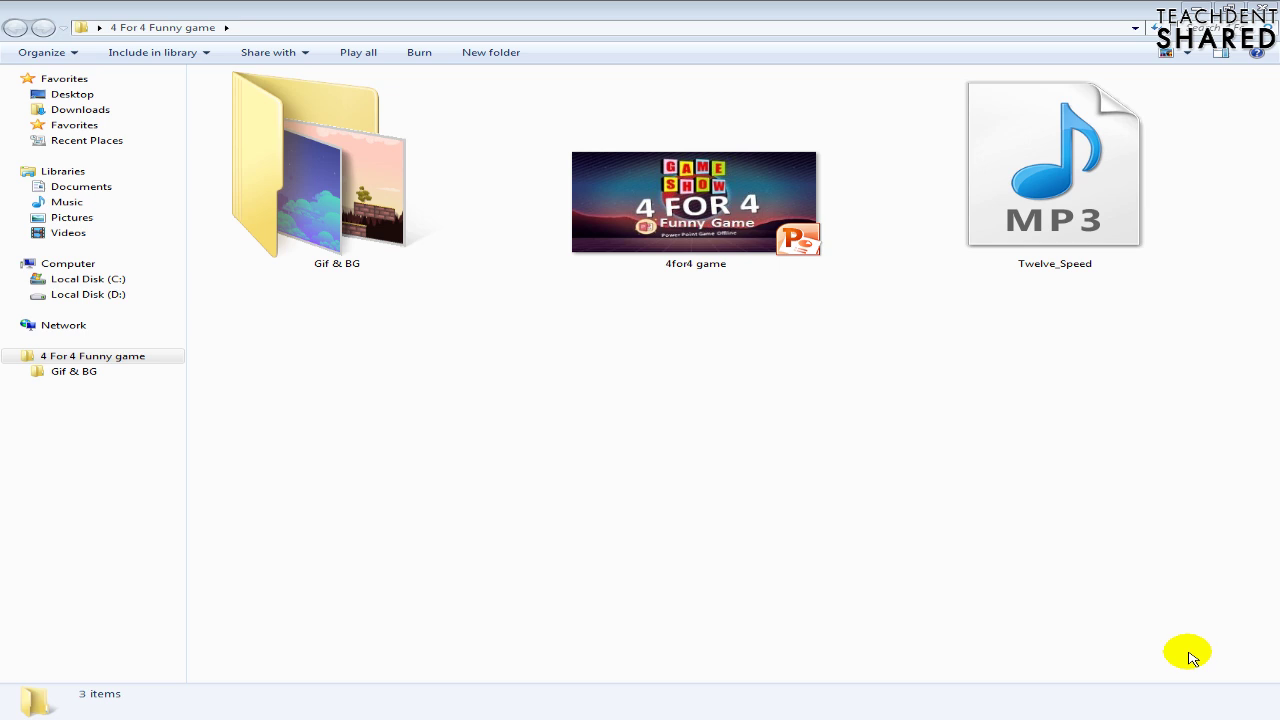
In the Gif & BG folder, view the cityskyline, Game_Background_188 and retro-game-background images
{"action": "left_click", "coordinate": [1037, 261]}
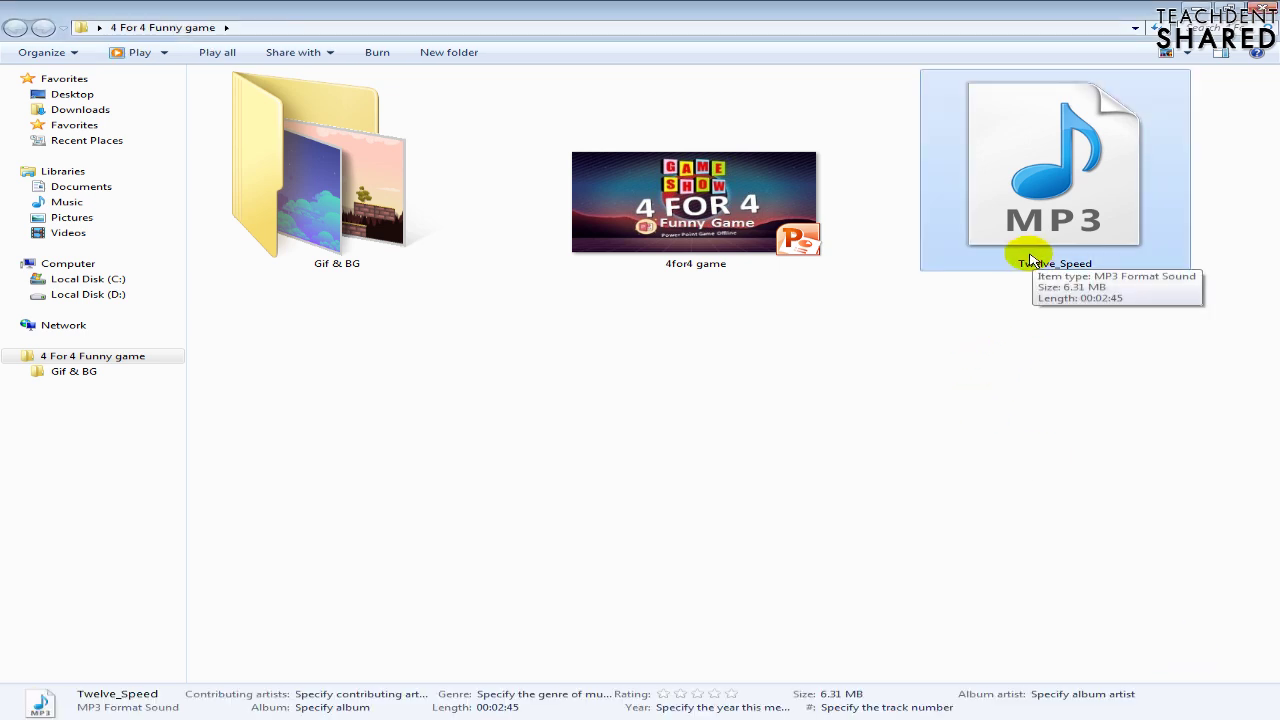
{"action": "double_click", "coordinate": [337, 206]}
{"action": "left_click", "coordinate": [494, 313]}
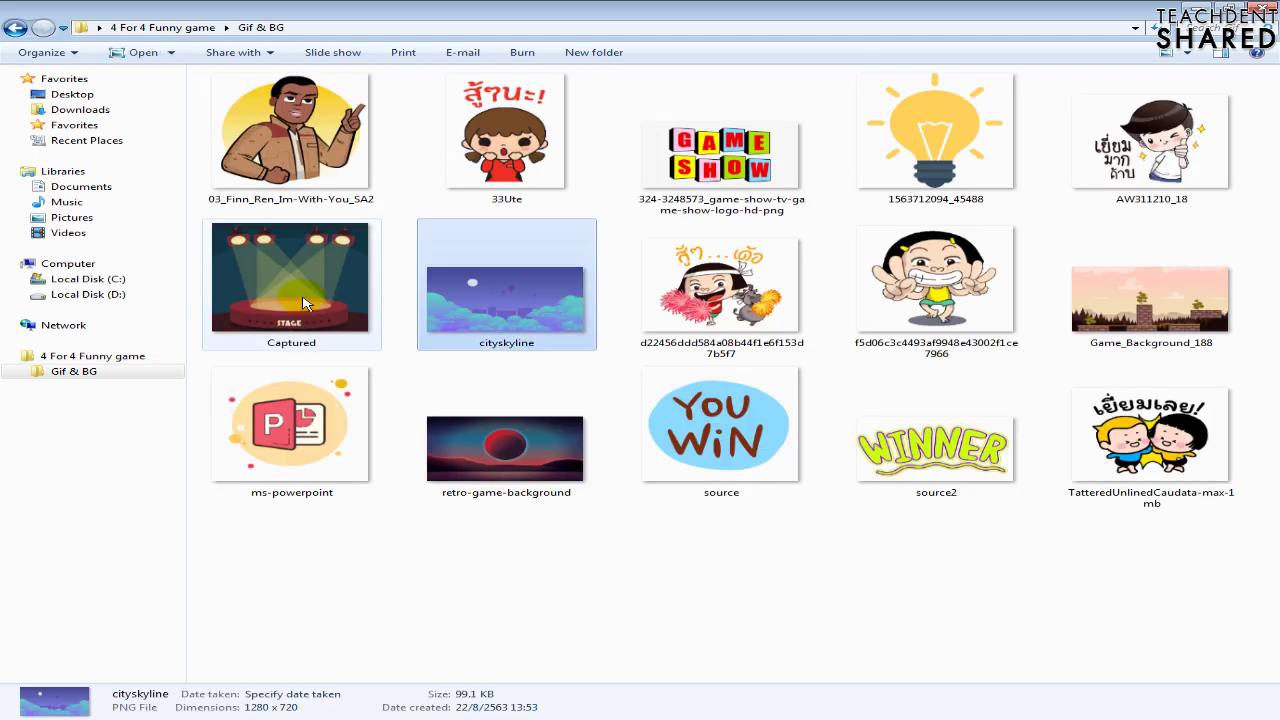
{"action": "key", "text": "Left"}
{"action": "key", "text": "Right"}
{"action": "left_click", "coordinate": [1064, 316]}
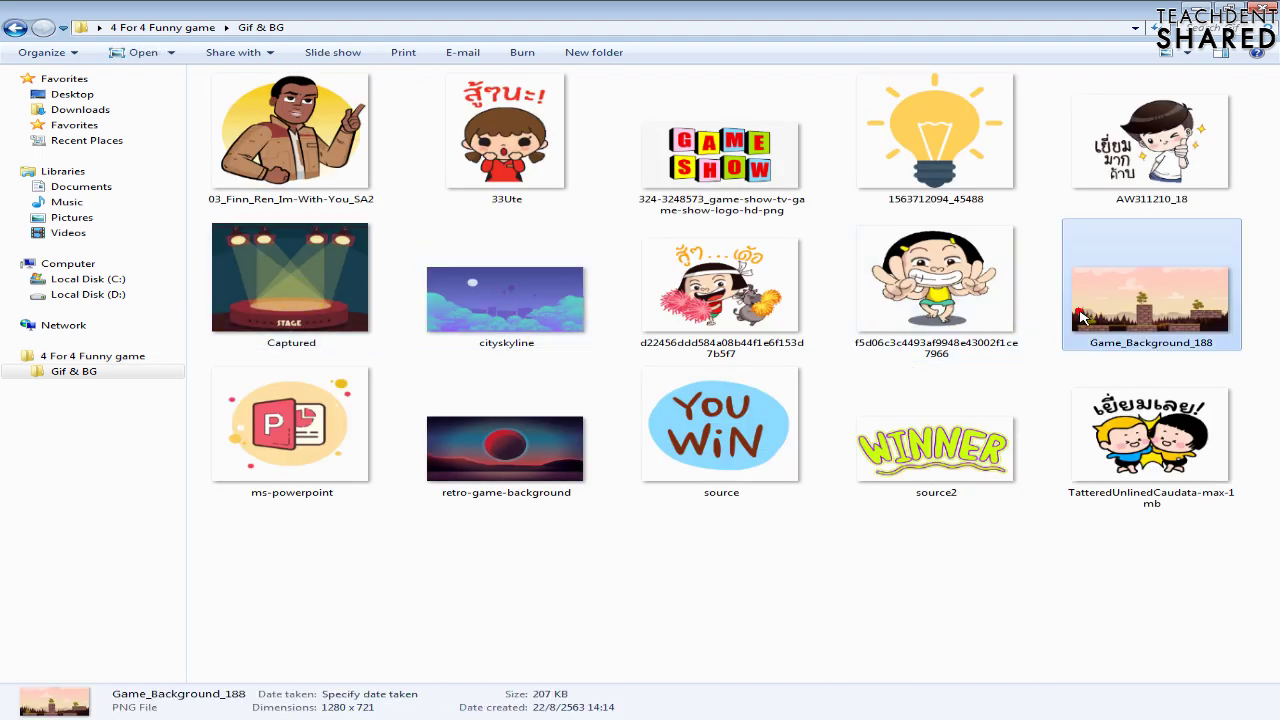
{"action": "left_click", "coordinate": [505, 440]}
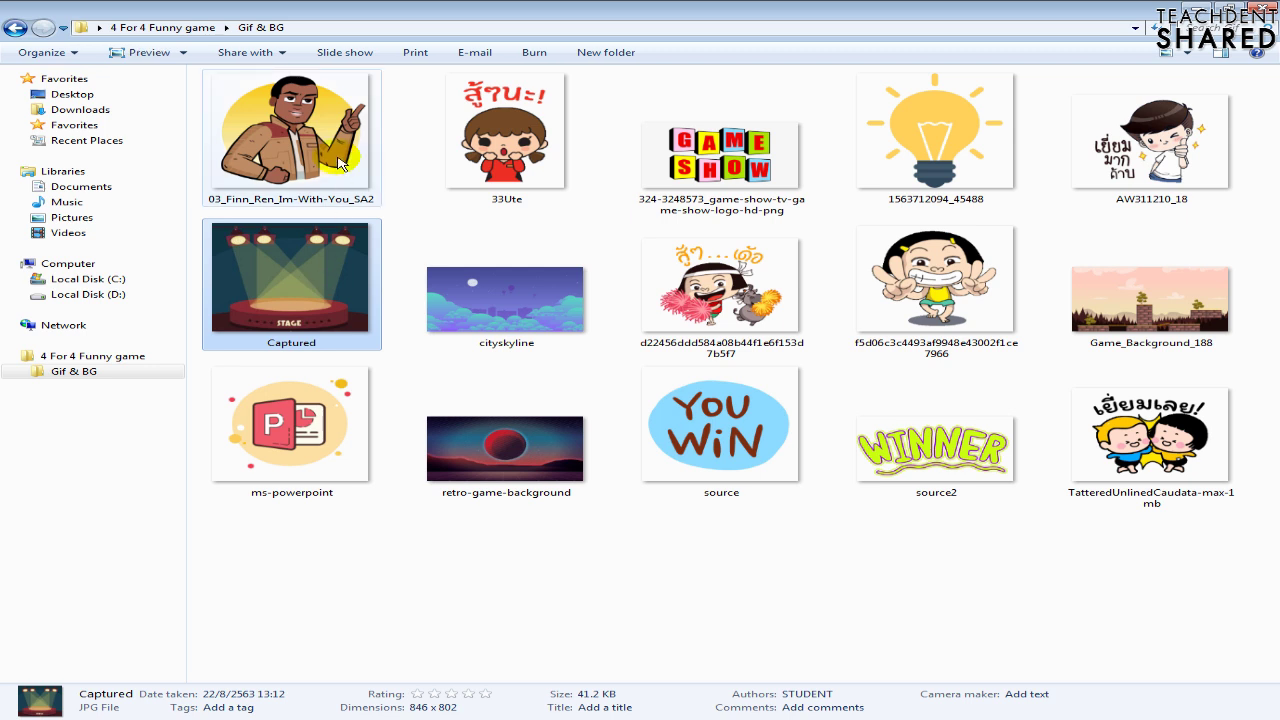
Browse the lightbulb, sticker, source2 WINNER and ms-powerpoint logo images
{"action": "key", "text": "Up"}
{"action": "key", "text": "Right"}
{"action": "key", "text": "Right"}
{"action": "key", "text": "Right"}
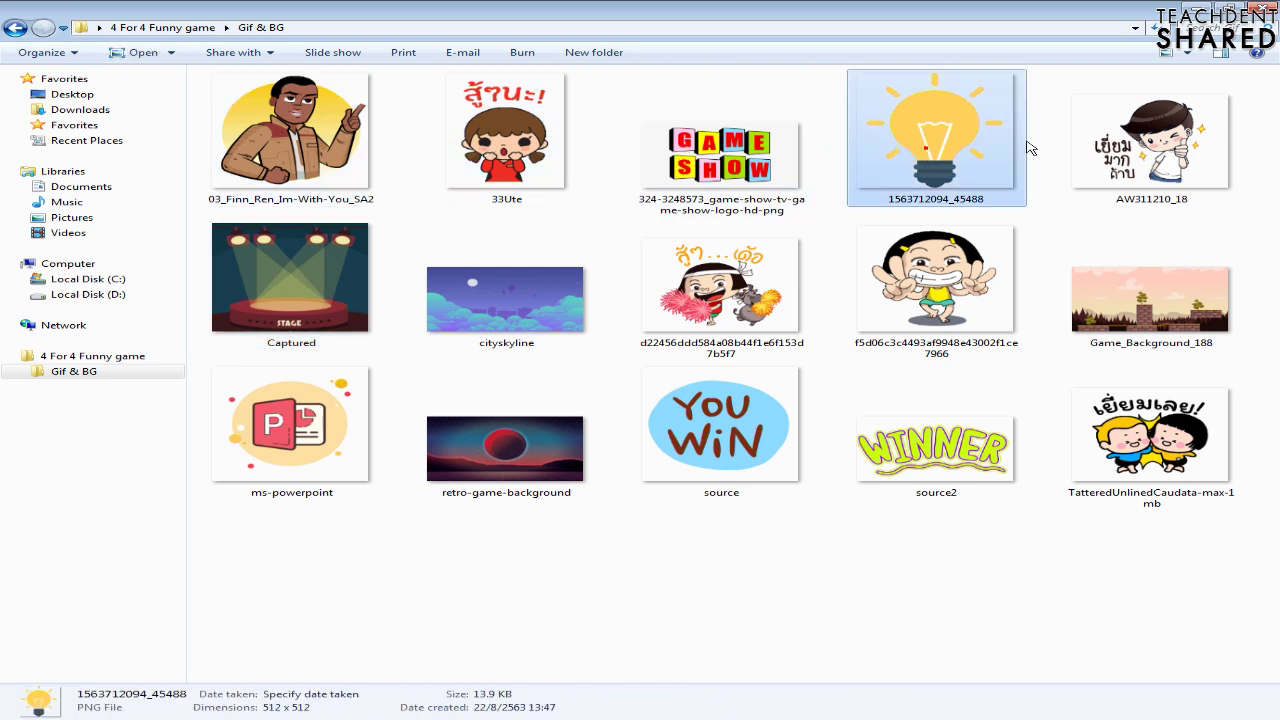
{"action": "key", "text": "Right"}
{"action": "left_click", "coordinate": [770, 294]}
{"action": "left_click", "coordinate": [767, 455]}
{"action": "left_click", "coordinate": [955, 440]}
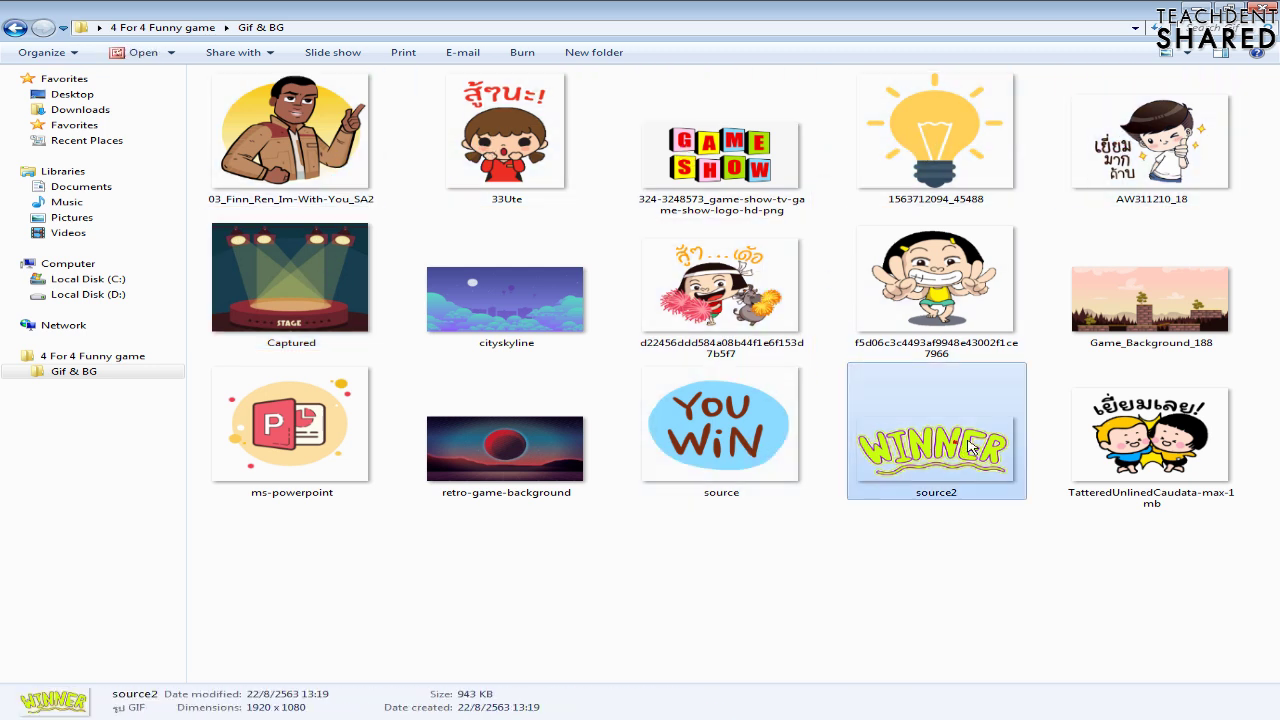
{"action": "left_click", "coordinate": [1065, 430]}
{"action": "left_click", "coordinate": [958, 432]}
{"action": "left_click", "coordinate": [372, 410]}
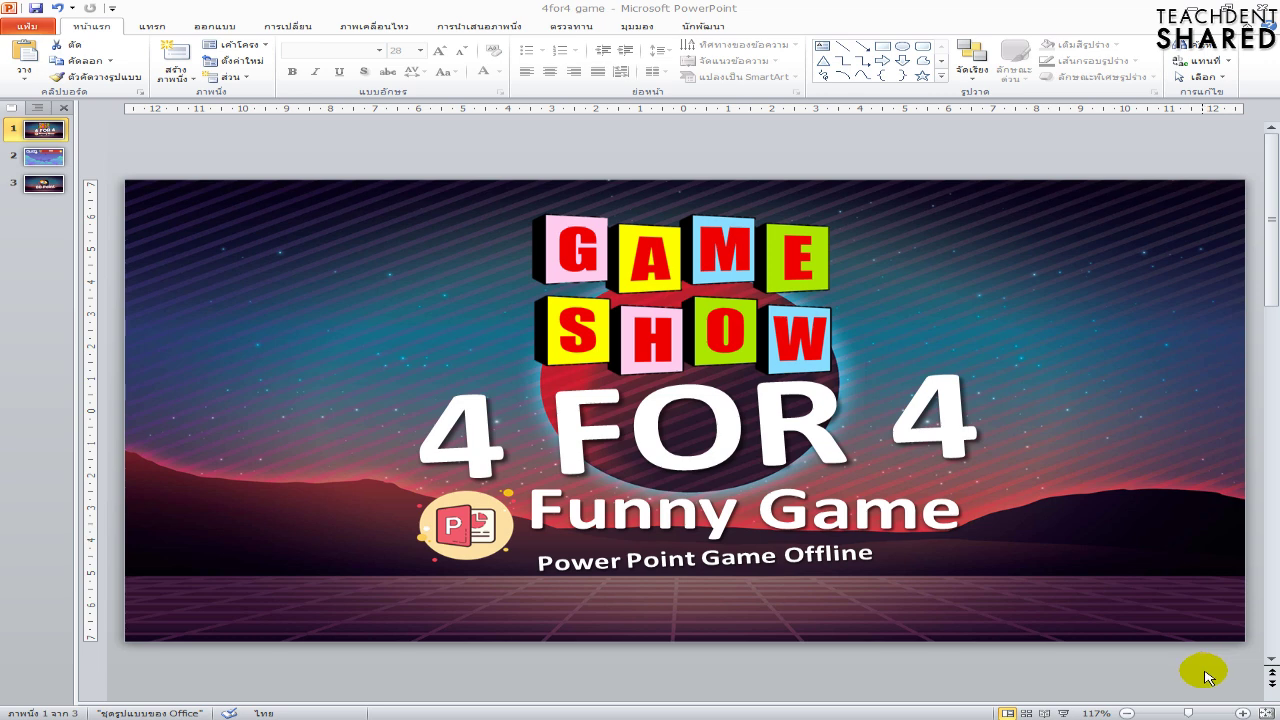
Flip between the 4 FOR 4 title, QUIZ1 and 00 Point slides, ending on QUIZ1
{"action": "left_click", "coordinate": [52, 163]}
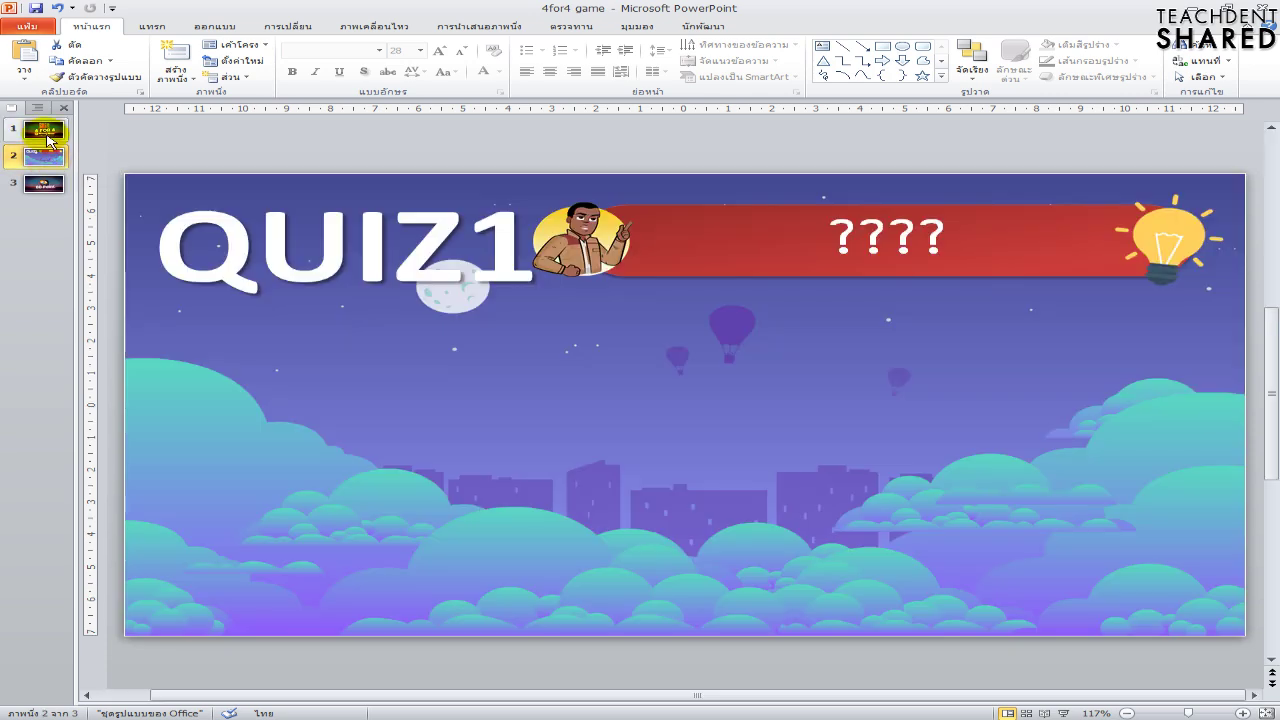
{"action": "left_click", "coordinate": [44, 130]}
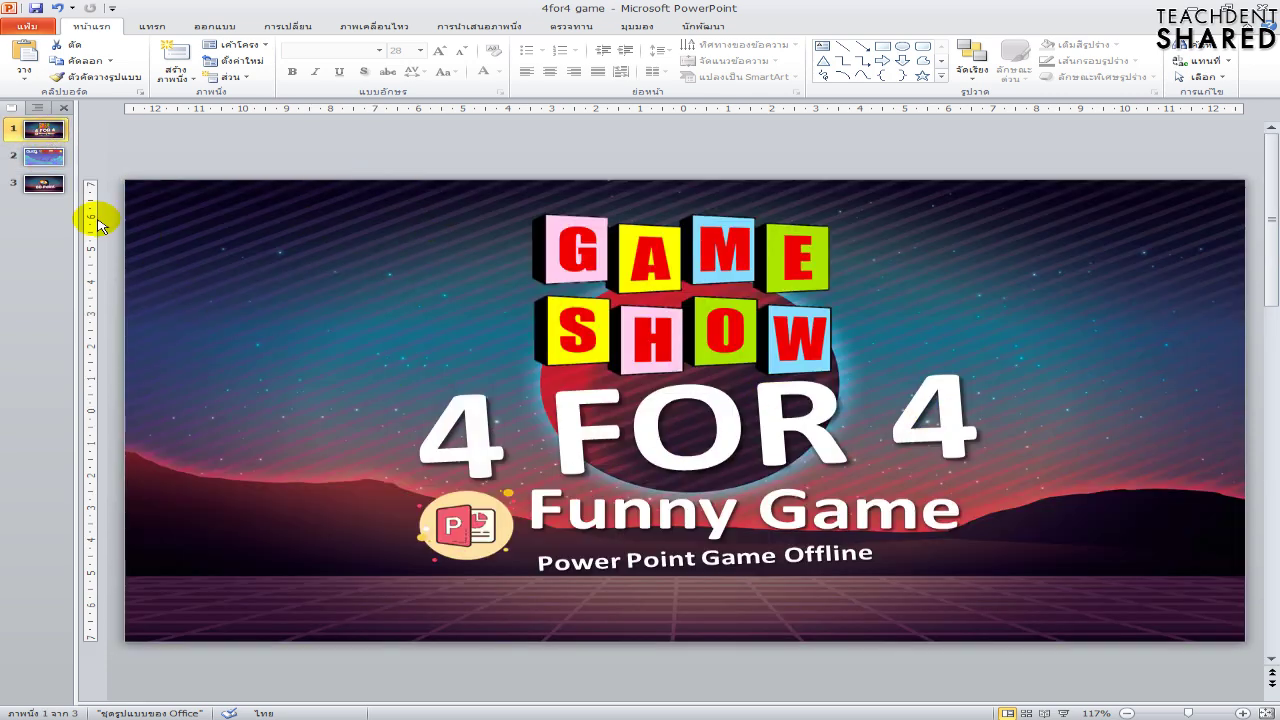
{"action": "left_click", "coordinate": [50, 159]}
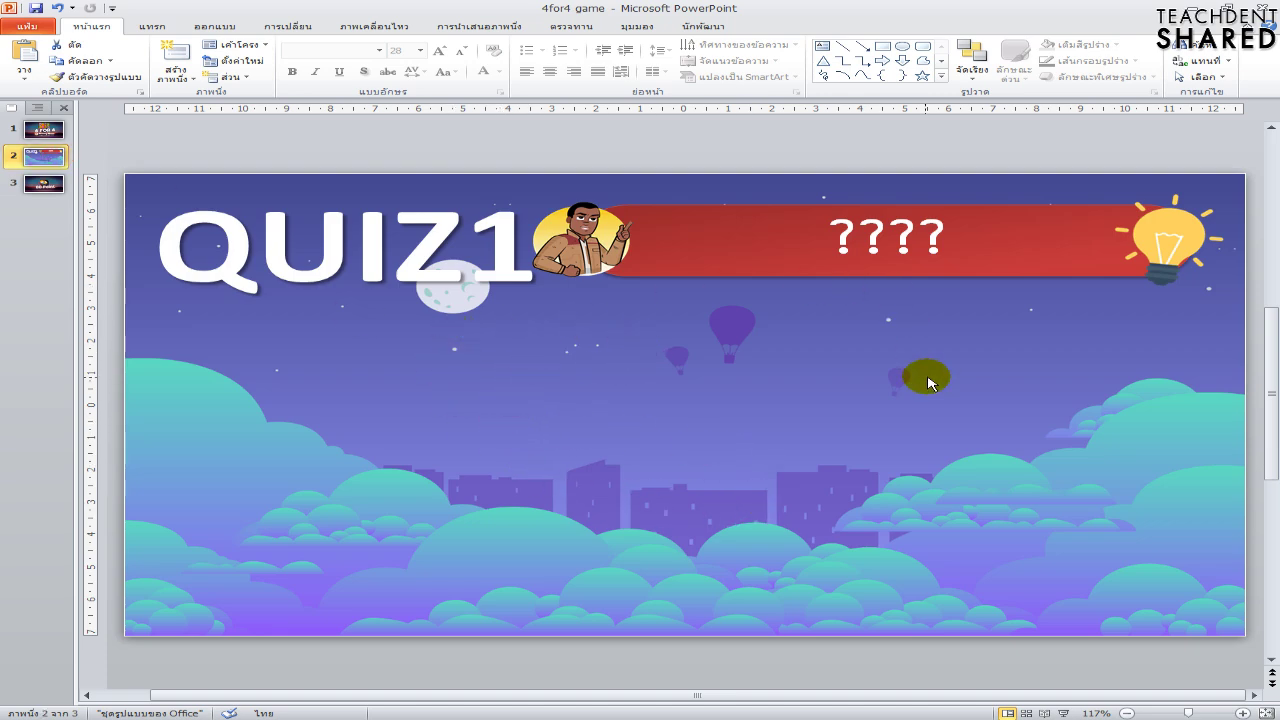
{"action": "left_click", "coordinate": [50, 185]}
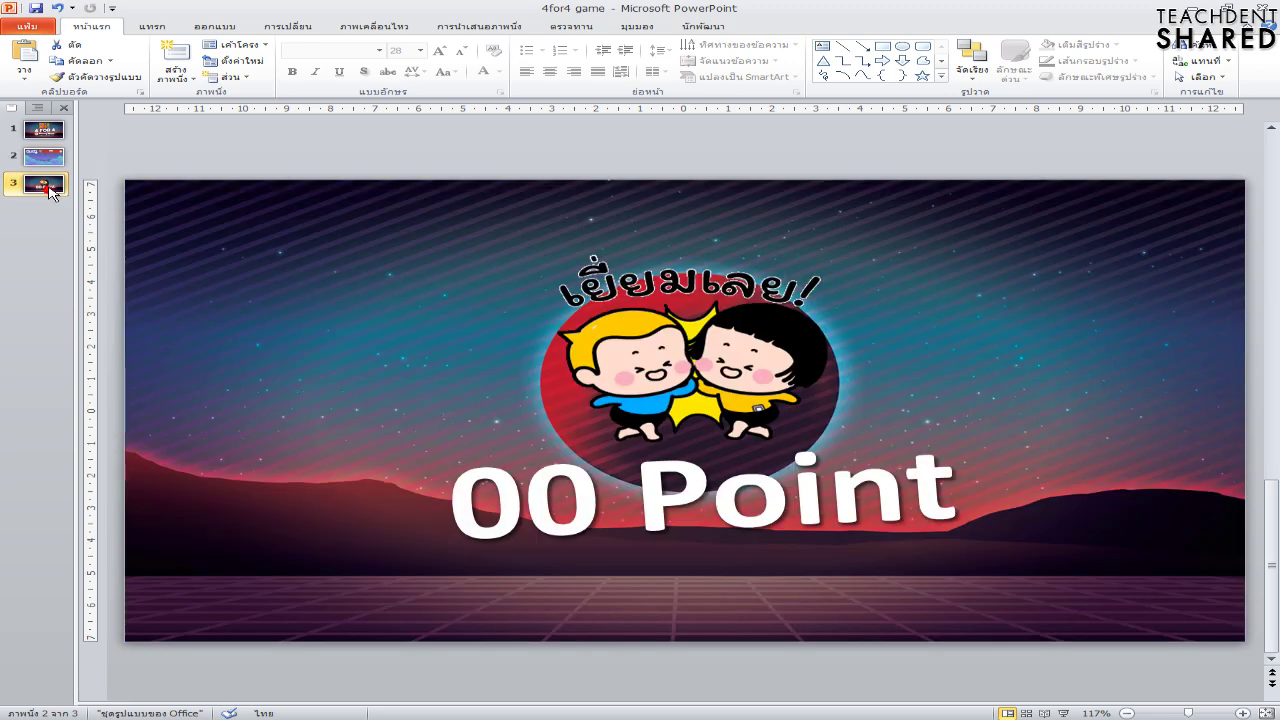
{"action": "left_click", "coordinate": [50, 160]}
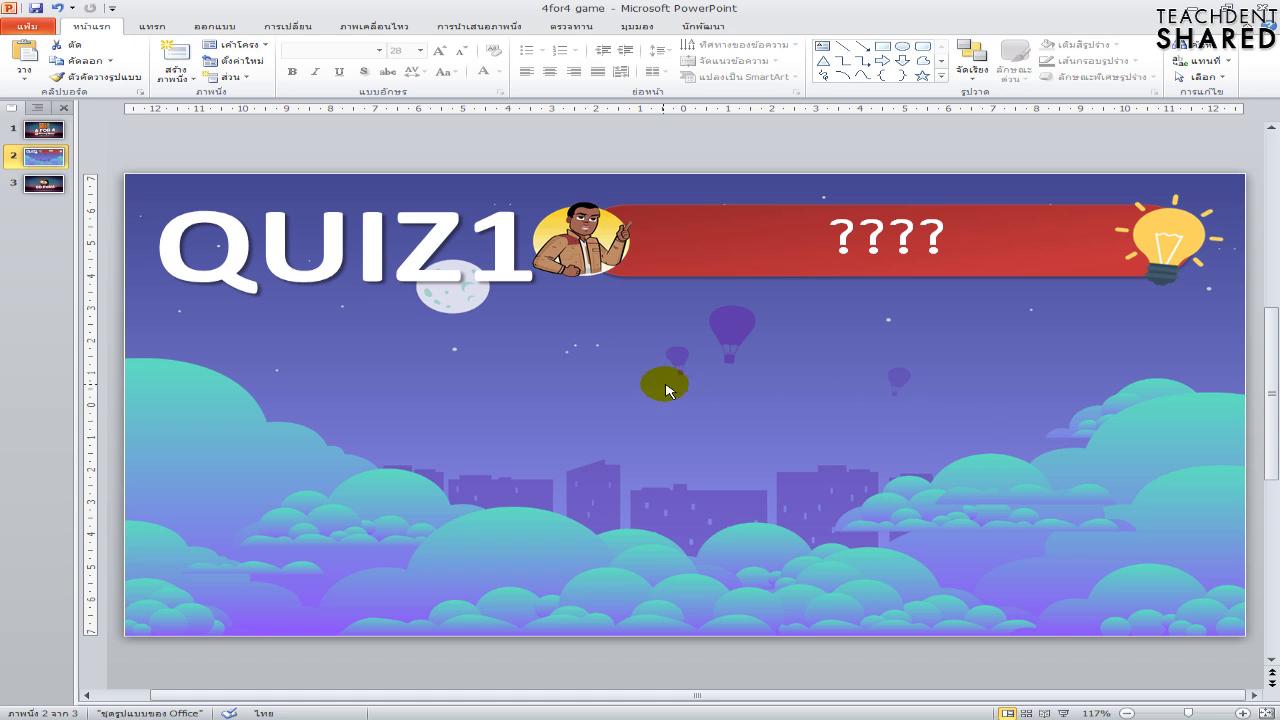
Replace the ???? text in the red banner with 'พรหมวิหาร 4'
{"action": "left_click", "coordinate": [834, 241]}
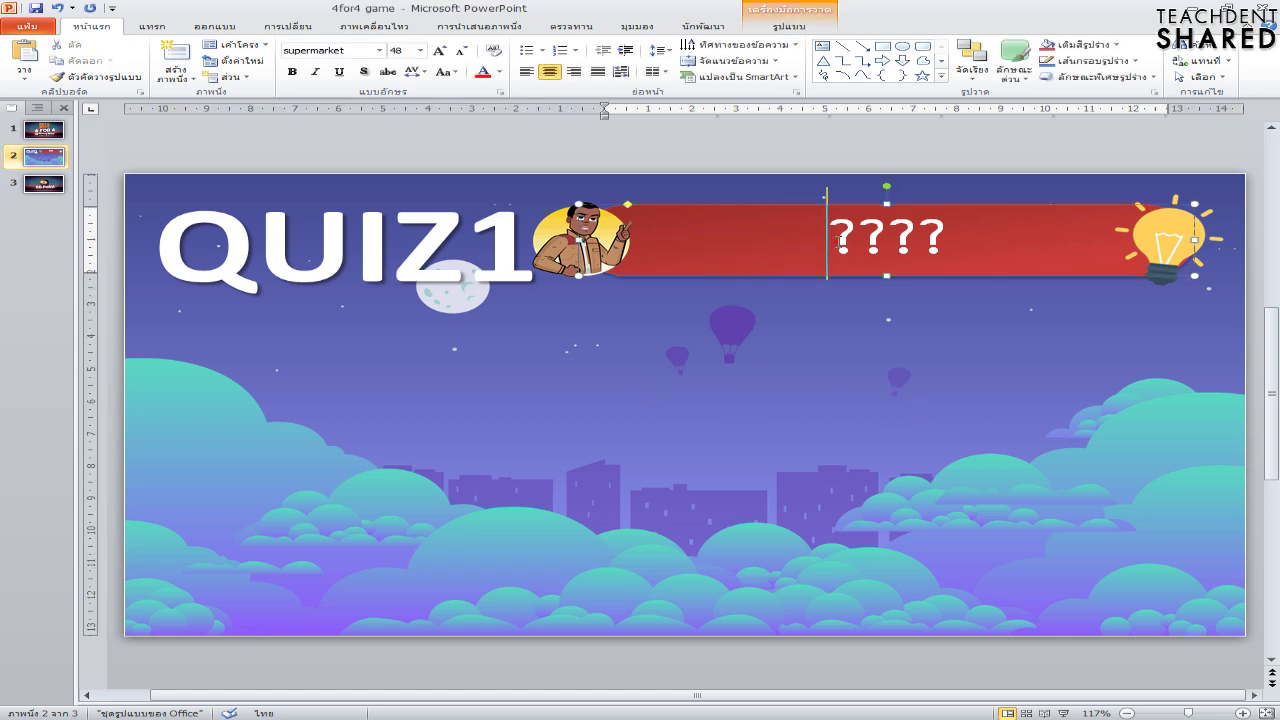
{"action": "double_click", "coordinate": [838, 241]}
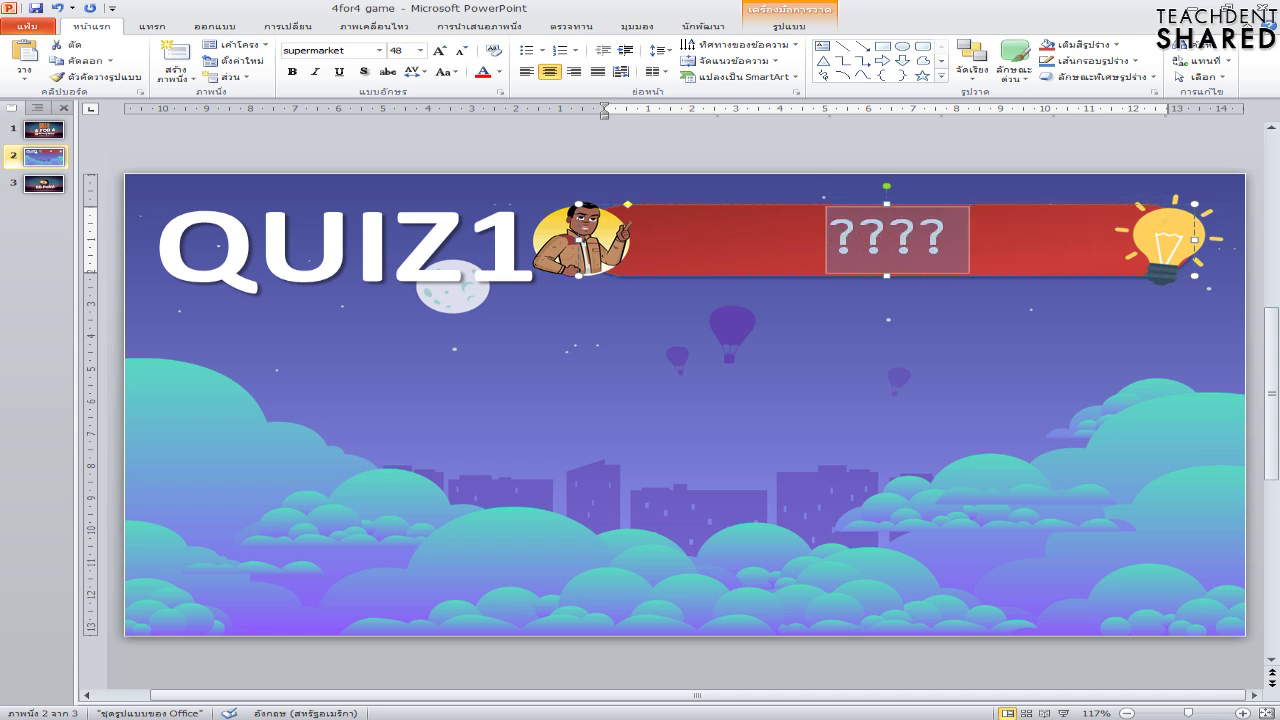
{"action": "type", "text": "พรหม"}
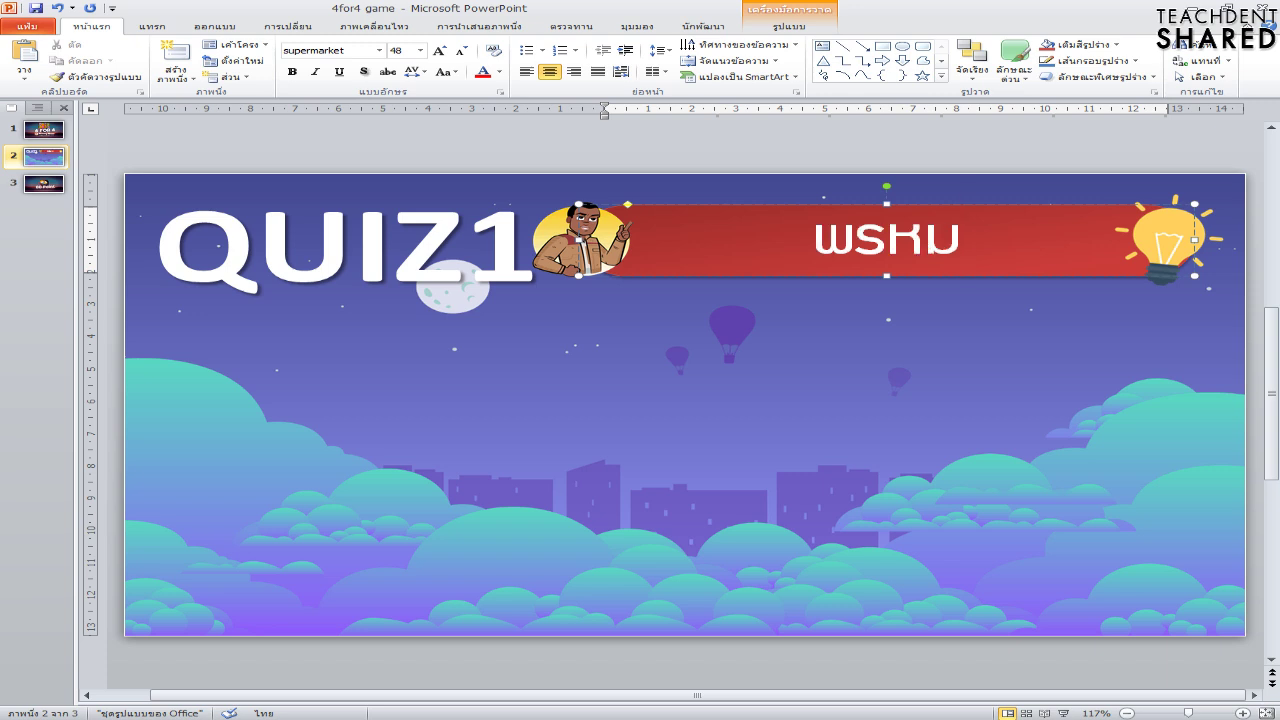
{"action": "key", "text": "BackSpace"}
{"action": "type", "text": "ม"}
{"action": "type", "text": "วิช"}
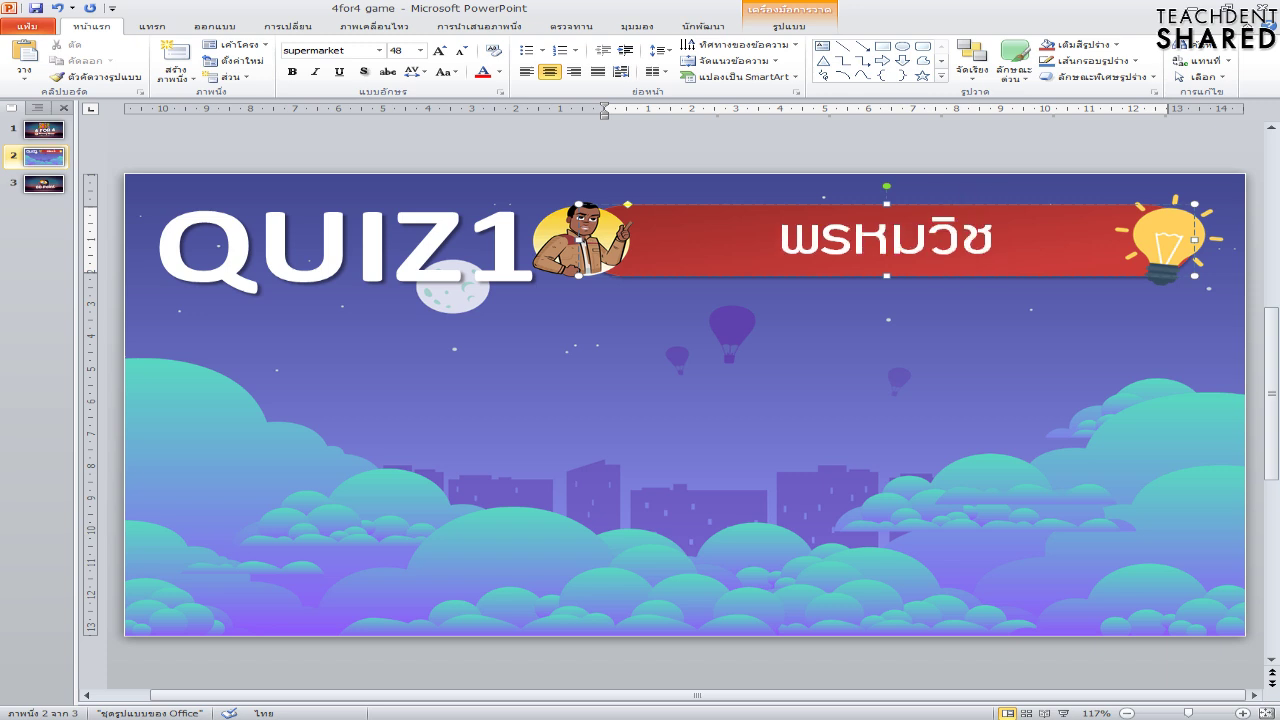
{"action": "key", "text": "BackSpace"}
{"action": "type", "text": "หาร"}
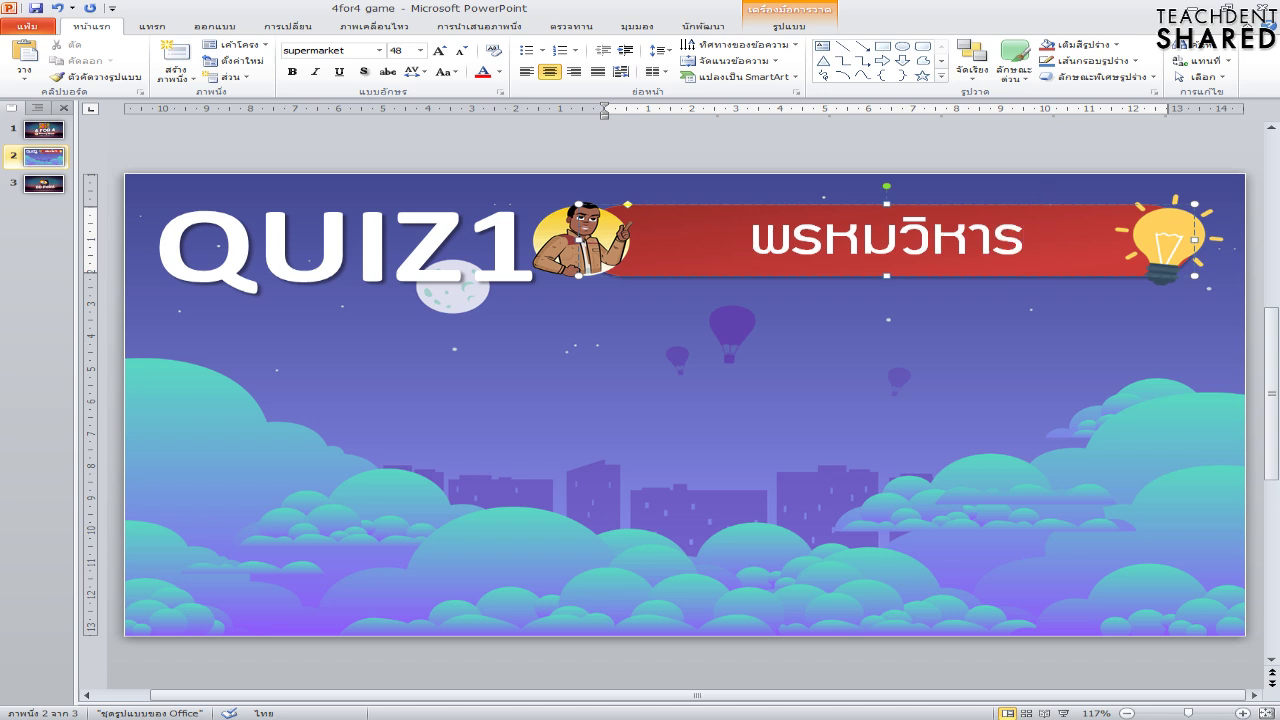
{"action": "type", "text": " 4"}
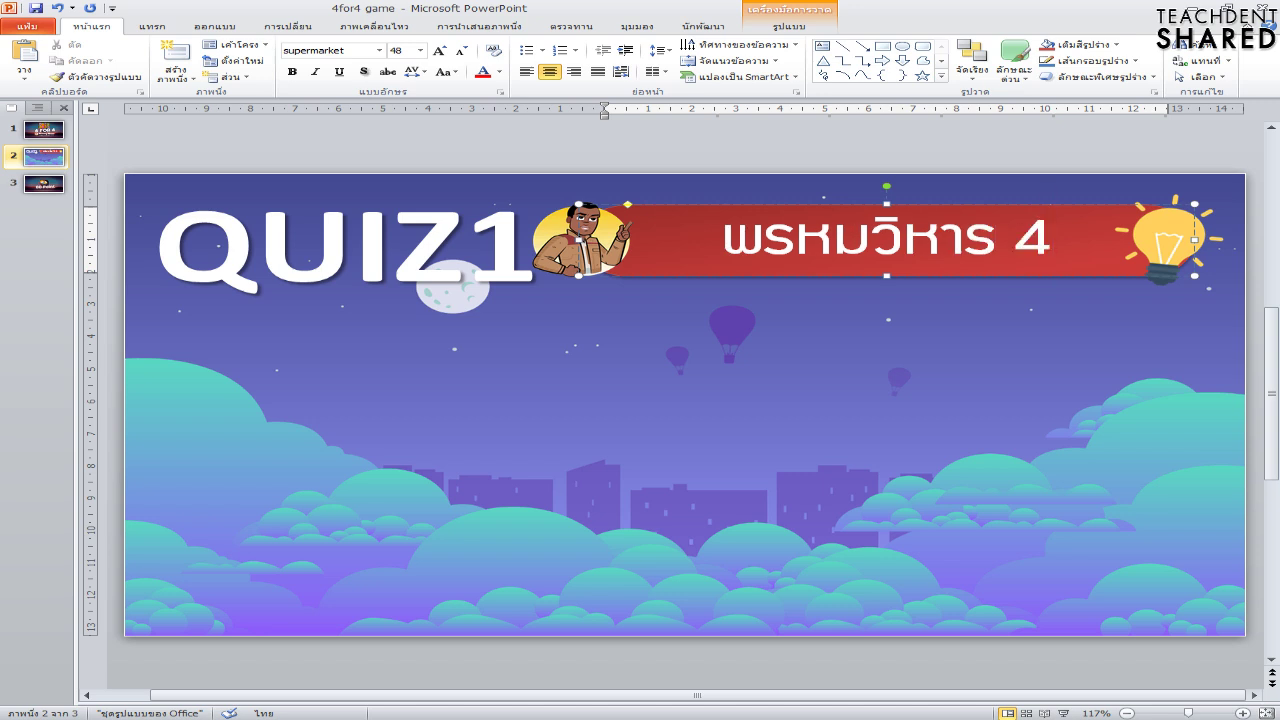
{"action": "left_click", "coordinate": [703, 395]}
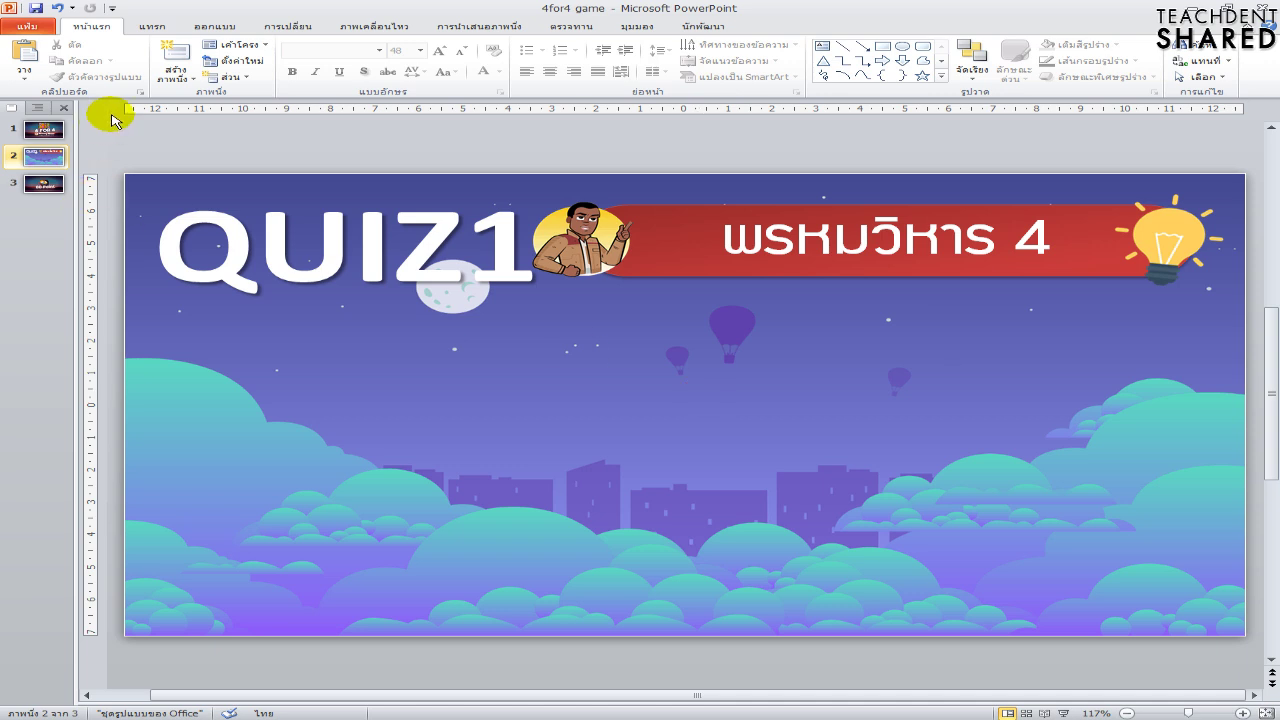
Draw a wide rounded rectangle with fully rounded ends and a light-green shape style
{"action": "left_click", "coordinate": [155, 25]}
{"action": "left_click", "coordinate": [254, 70]}
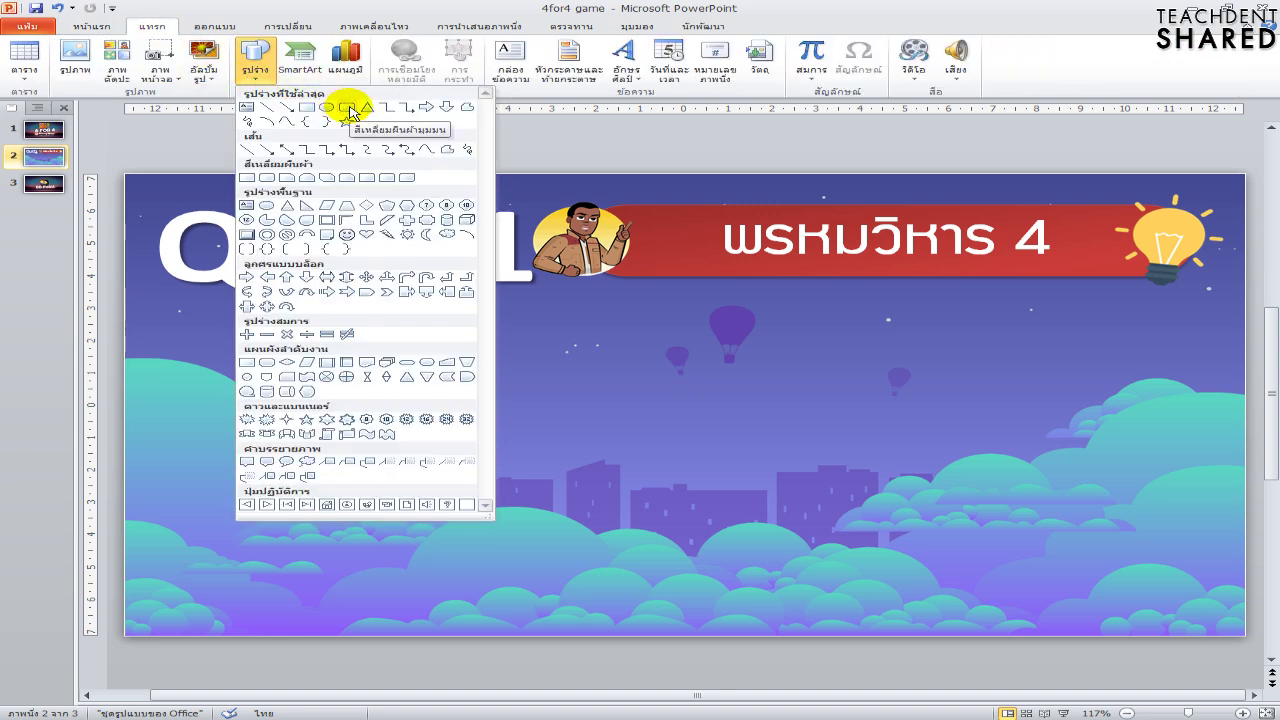
{"action": "left_click", "coordinate": [347, 107]}
{"action": "left_click_drag", "start_coordinate": [201, 400], "coordinate": [635, 457]}
{"action": "left_click_drag", "start_coordinate": [210, 398], "coordinate": [240, 398]}
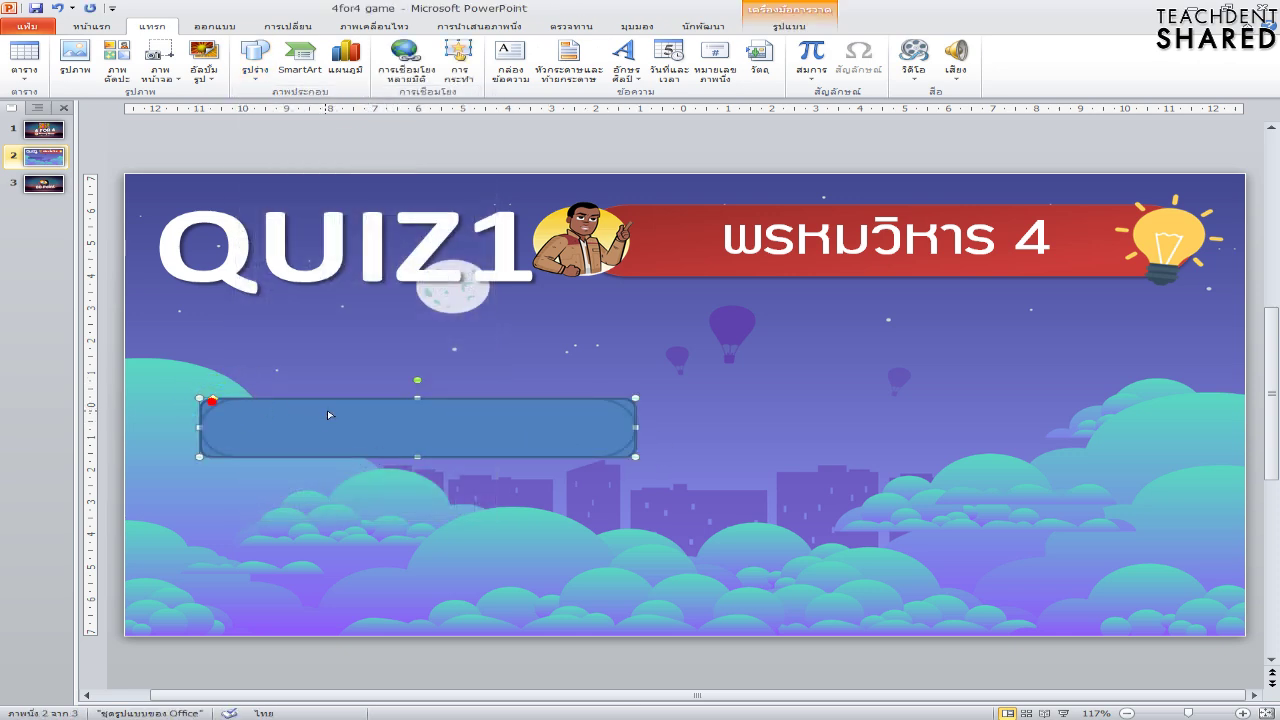
{"action": "left_click", "coordinate": [258, 72]}
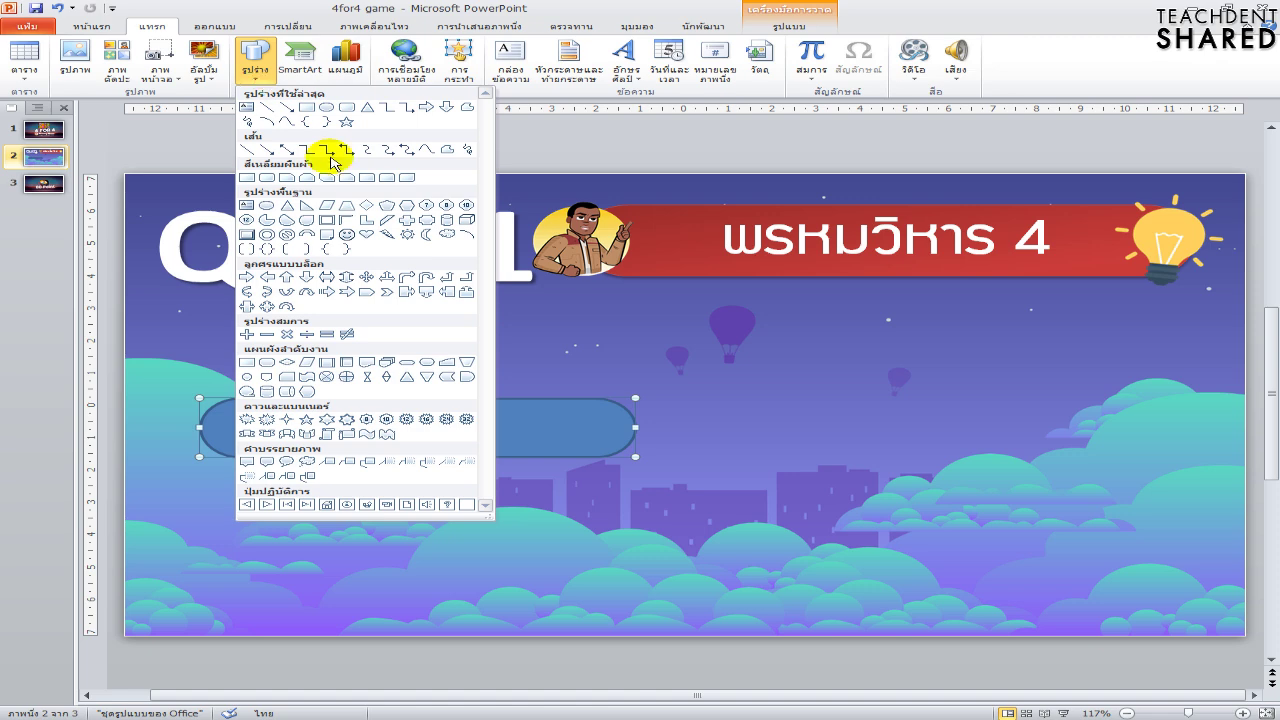
{"action": "double_click", "coordinate": [578, 452]}
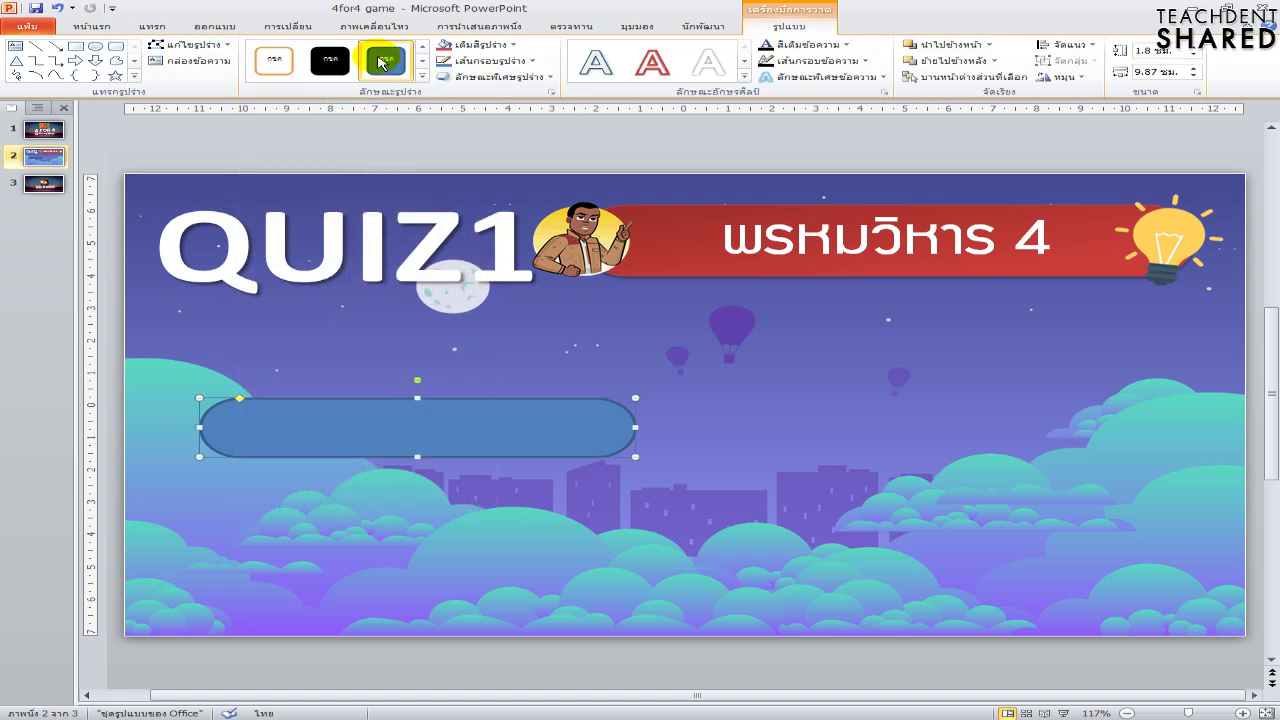
{"action": "left_click", "coordinate": [422, 76]}
{"action": "left_click", "coordinate": [442, 183]}
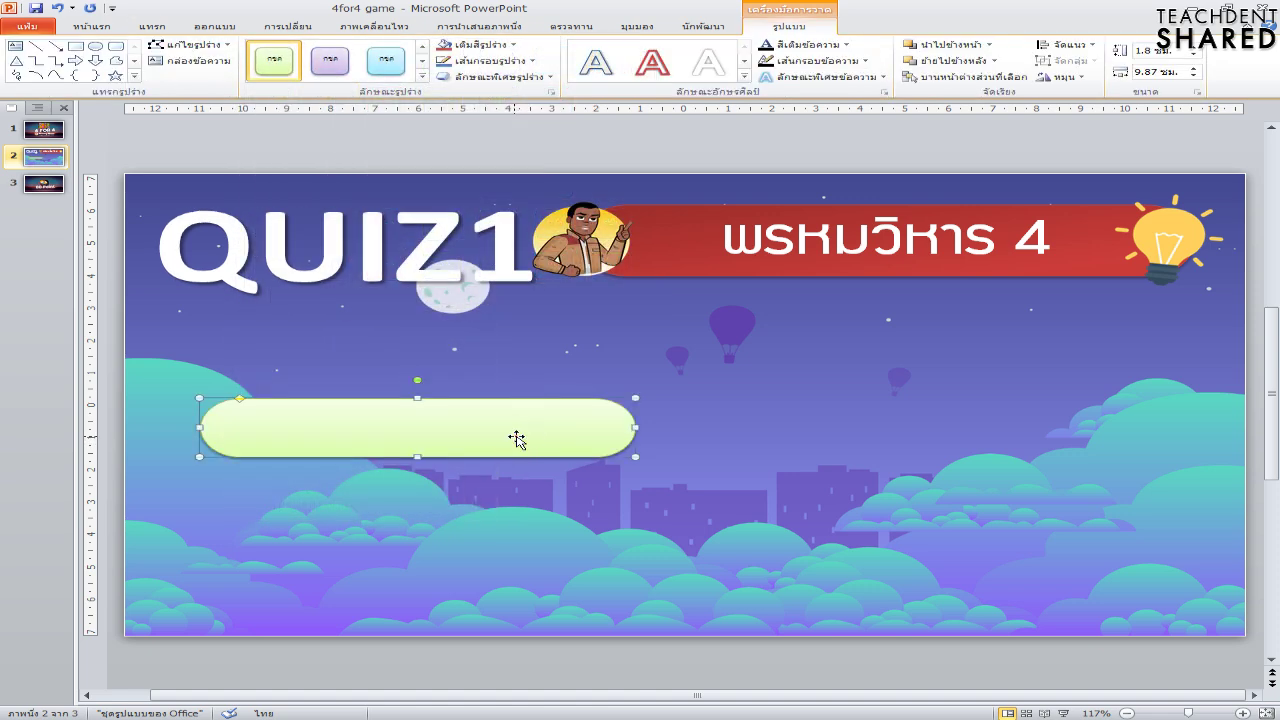
Add three copies in two rows, styled light blue, purple and peach
{"action": "mouse_move", "coordinate": [518, 440]}
{"action": "left_mouse_down"}
{"action": "mouse_move", "coordinate": [1003, 432]}
{"action": "mouse_move", "coordinate": [445, 525]}
{"action": "mouse_move", "coordinate": [994, 518]}
{"action": "left_mouse_up"}
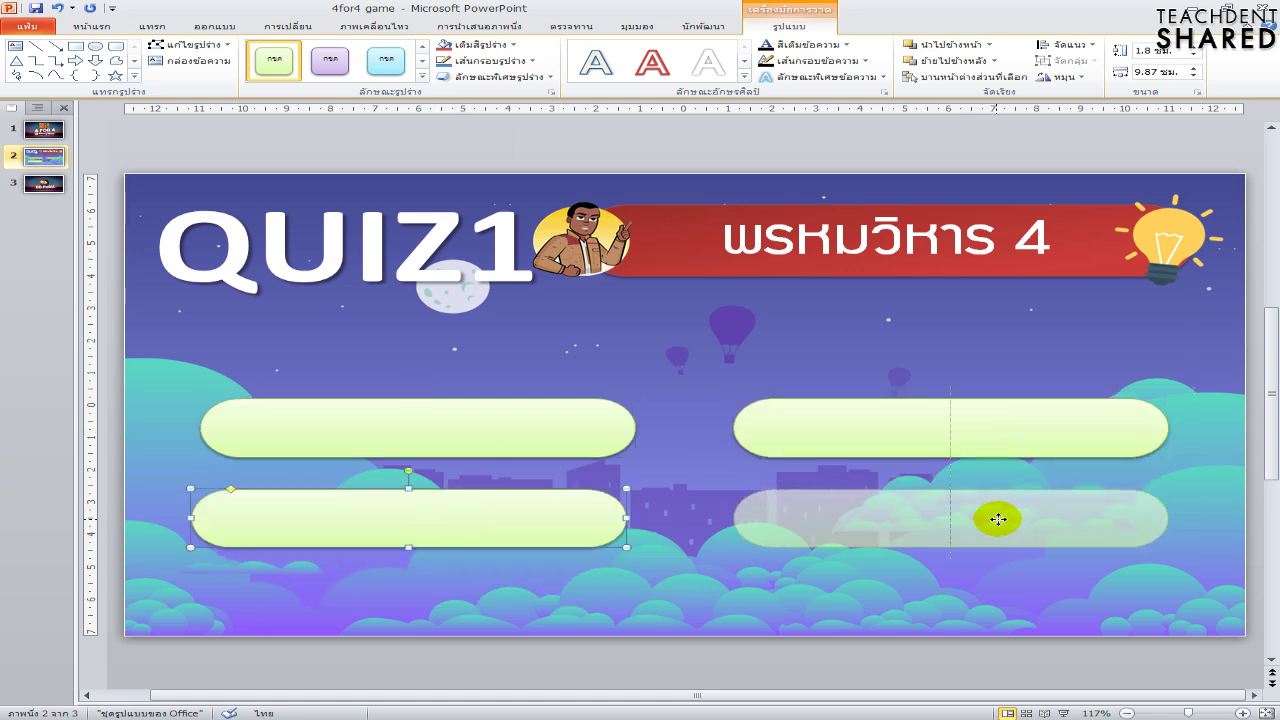
{"action": "left_click", "coordinate": [954, 444]}
{"action": "left_click", "coordinate": [386, 62]}
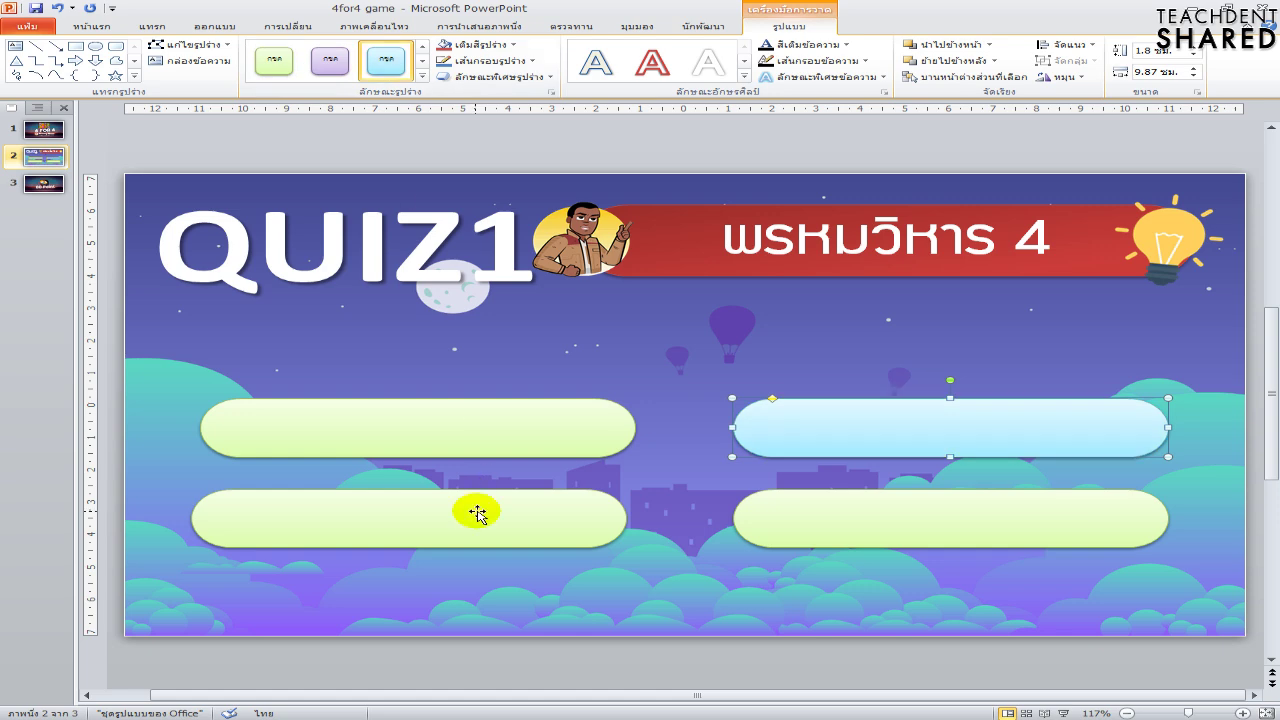
{"action": "left_click", "coordinate": [477, 511]}
{"action": "left_click", "coordinate": [330, 62]}
{"action": "left_click", "coordinate": [944, 536]}
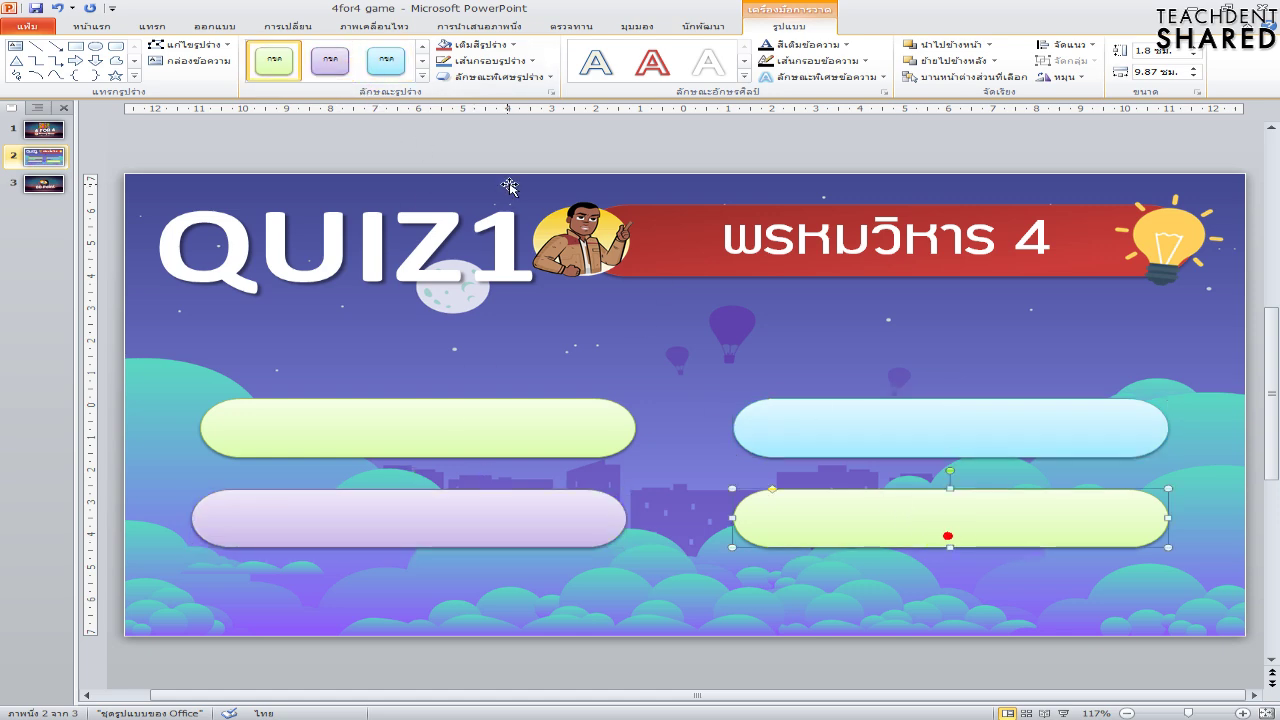
{"action": "left_click", "coordinate": [422, 63]}
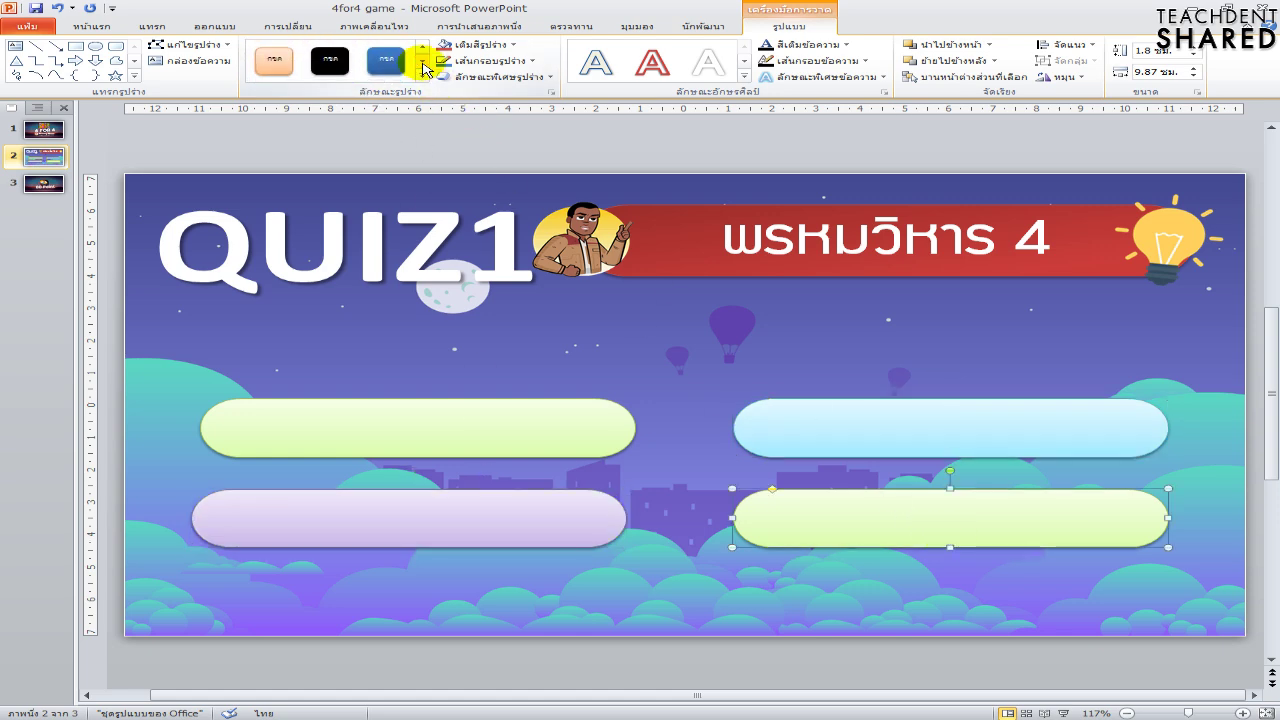
{"action": "left_click", "coordinate": [274, 62]}
{"action": "left_click", "coordinate": [730, 355]}
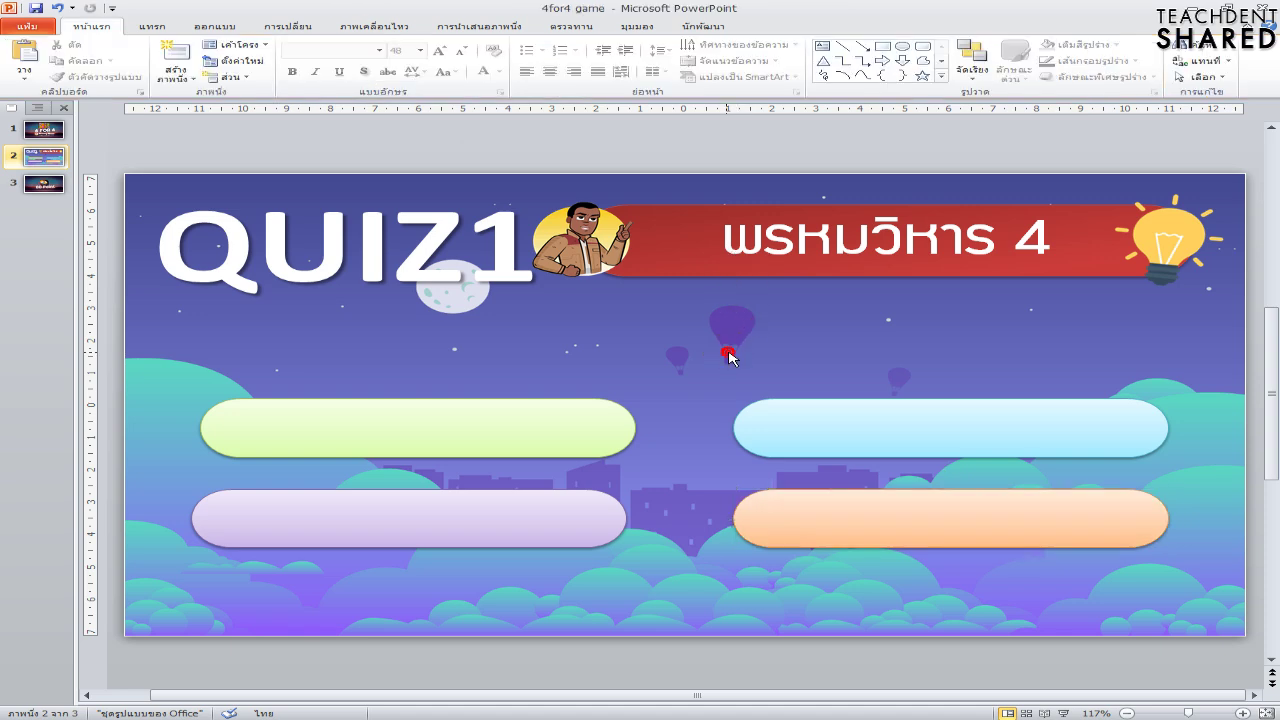
Paste เมตตา into the green button and กรุณา into the light-blue button
{"action": "left_click", "coordinate": [457, 442]}
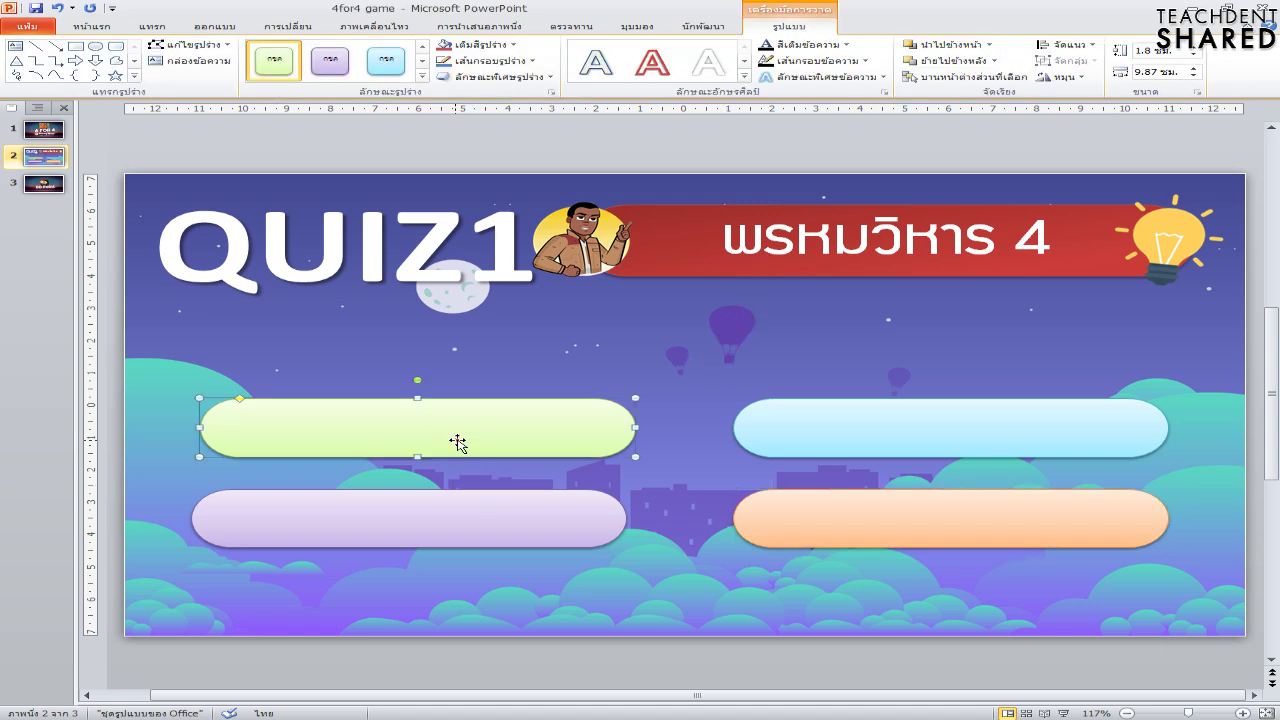
{"action": "key", "text": "alt+Tab"}
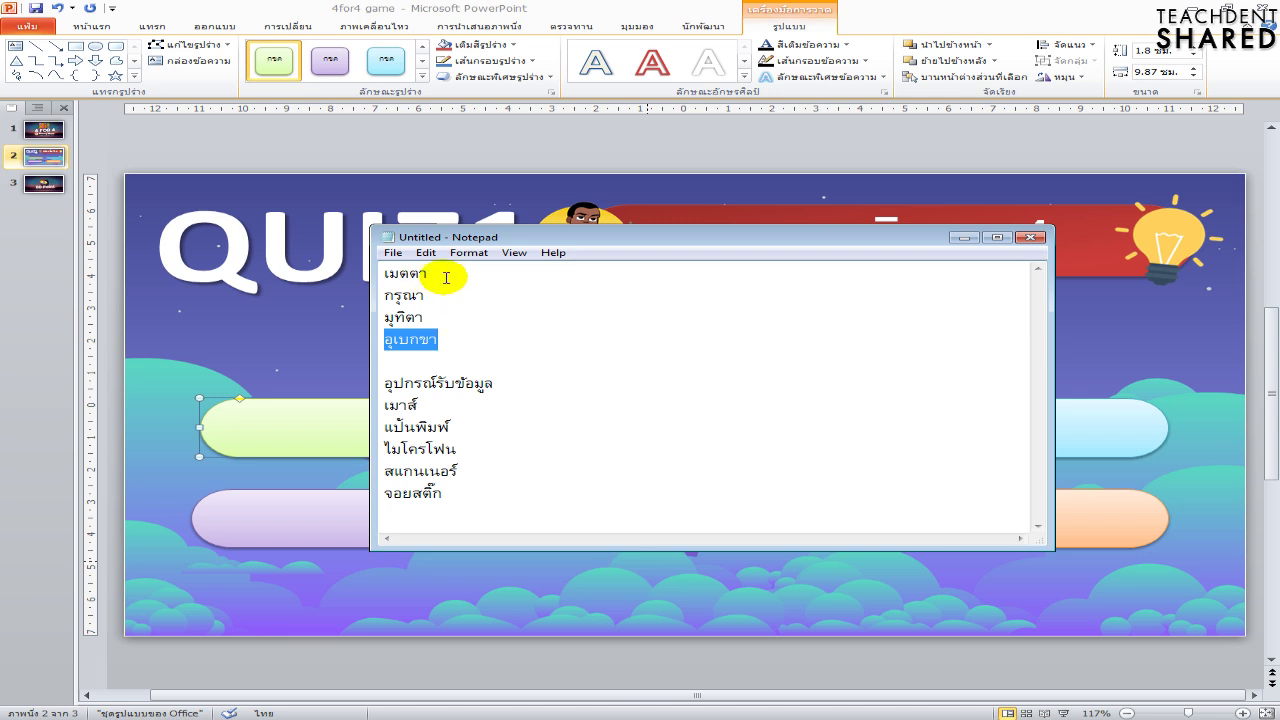
{"action": "double_click", "coordinate": [444, 276]}
{"action": "key", "text": "ctrl+c"}
{"action": "left_click", "coordinate": [352, 423]}
{"action": "key", "text": "ctrl+v"}
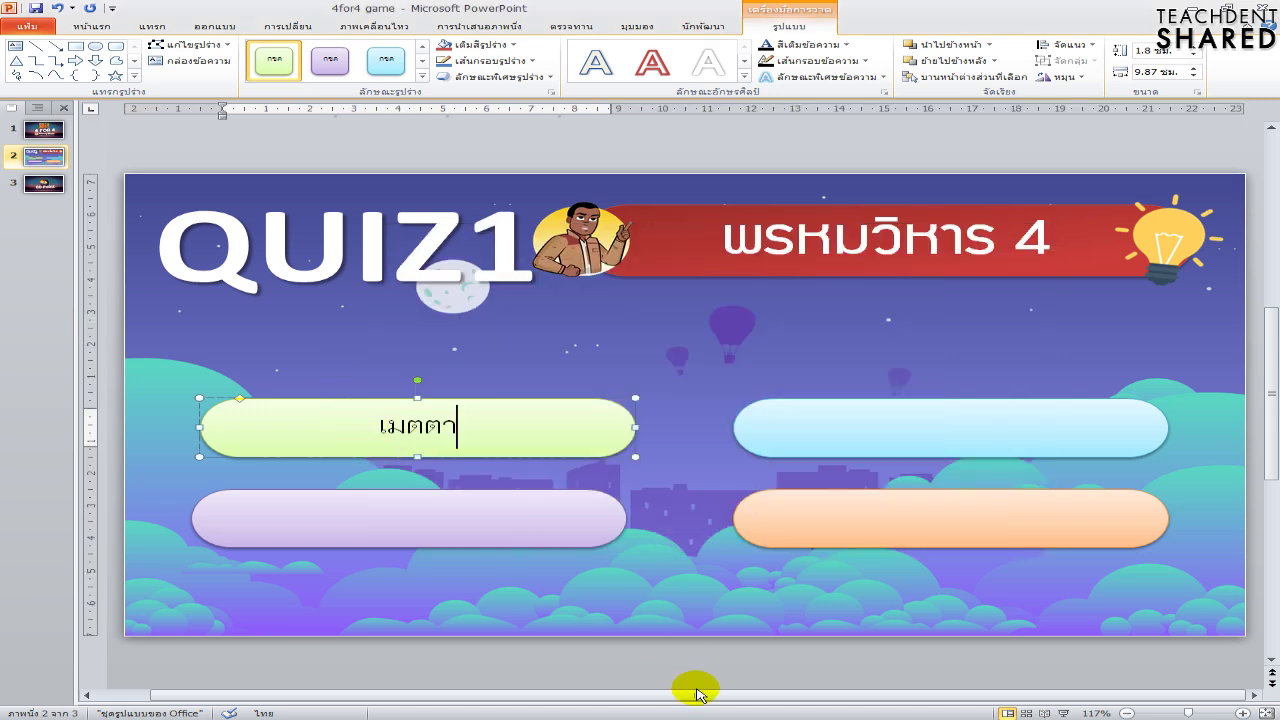
{"action": "key", "text": "alt+Tab"}
{"action": "left_click_drag", "start_coordinate": [385, 292], "coordinate": [430, 312]}
{"action": "left_click", "coordinate": [455, 309]}
{"action": "double_click", "coordinate": [444, 296]}
{"action": "key", "text": "ctrl+c"}
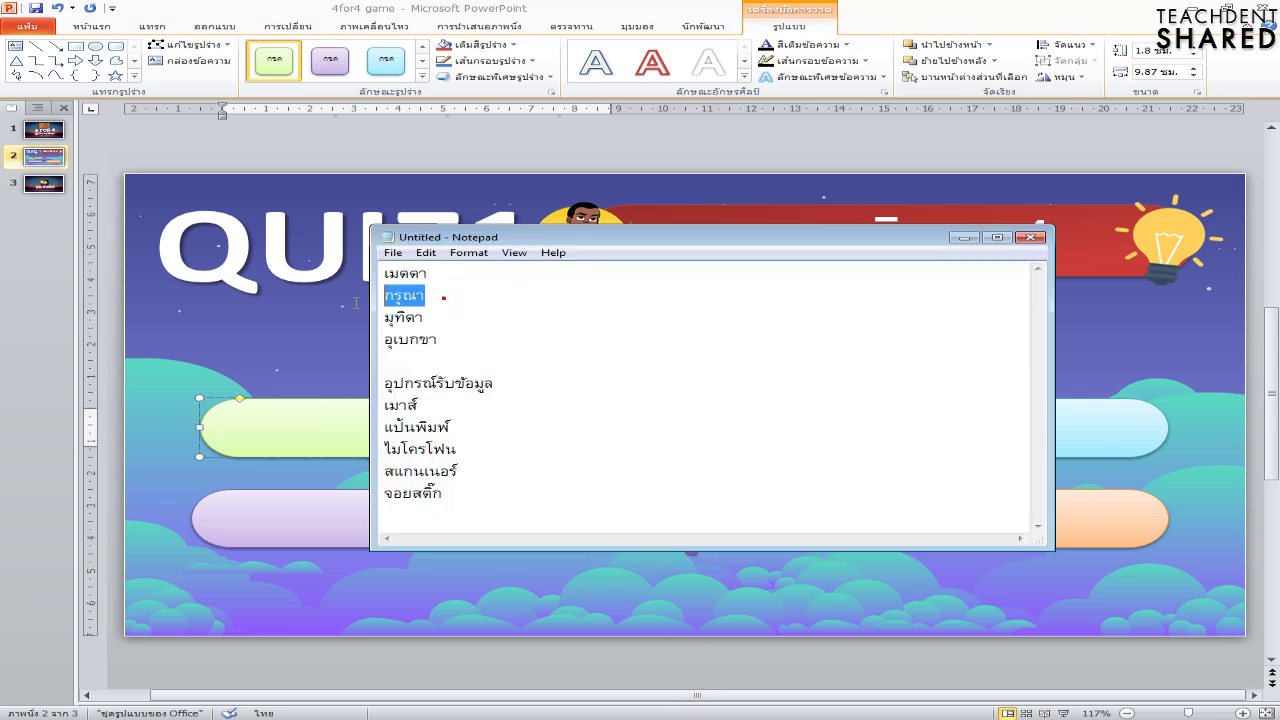
{"action": "left_click", "coordinate": [310, 426]}
{"action": "left_click", "coordinate": [858, 453]}
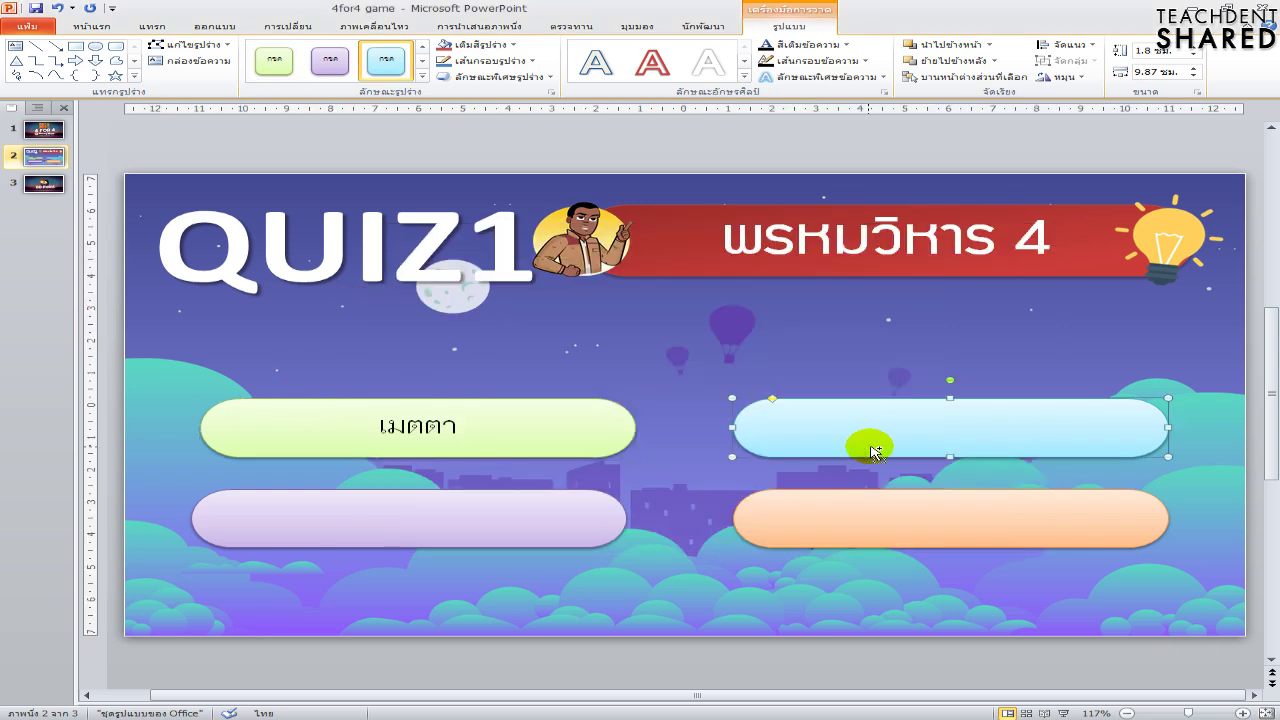
{"action": "key", "text": "ctrl+v"}
Paste มุทิตา into the purple button and อุเบกขา into the orange button
{"action": "key", "text": "alt+Tab"}
{"action": "left_click", "coordinate": [433, 315]}
{"action": "double_click", "coordinate": [433, 315]}
{"action": "key", "text": "ctrl+c"}
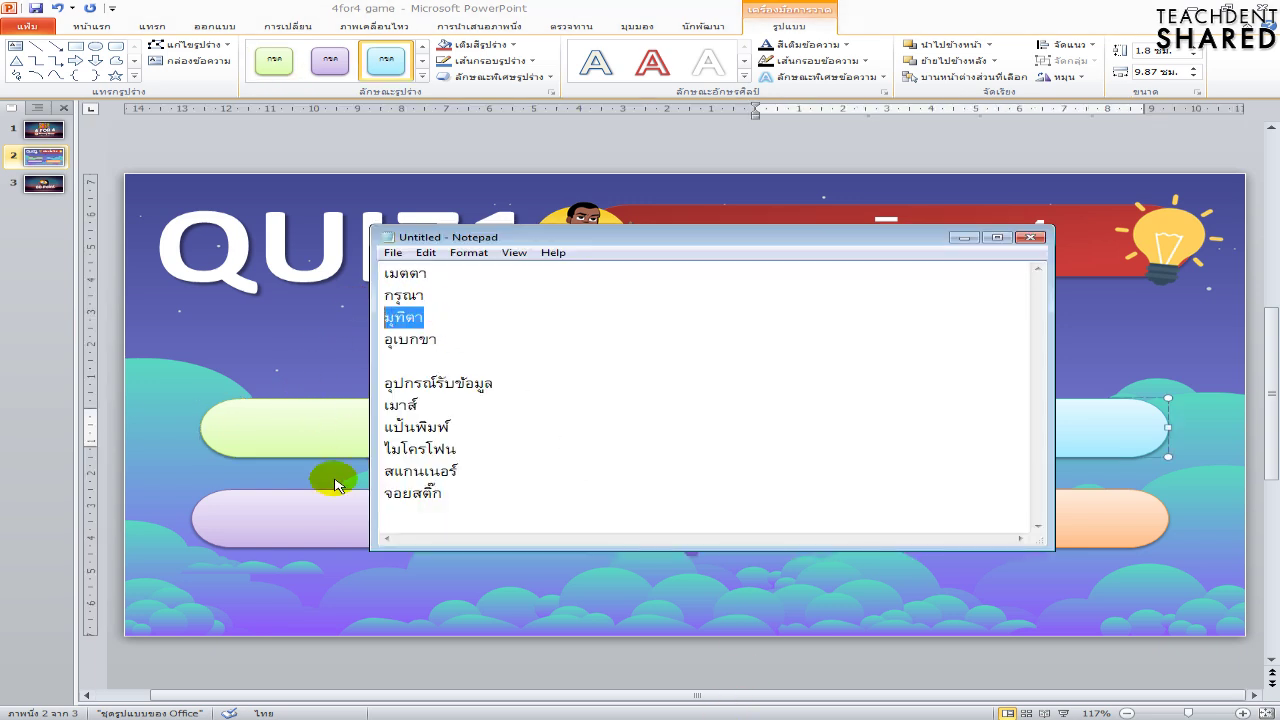
{"action": "left_click", "coordinate": [371, 517]}
{"action": "key", "text": "ctrl+v"}
{"action": "key", "text": "alt+Tab"}
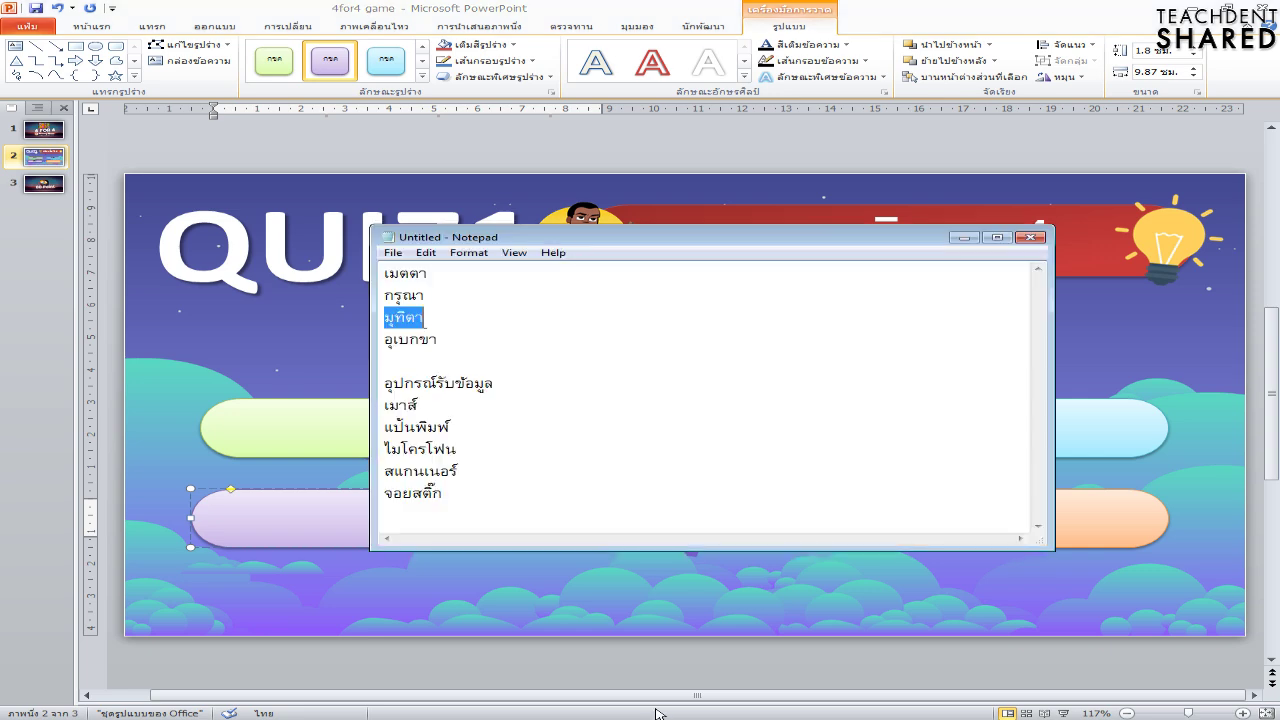
{"action": "double_click", "coordinate": [447, 340]}
{"action": "key", "text": "ctrl+c"}
{"action": "left_click", "coordinate": [1143, 528]}
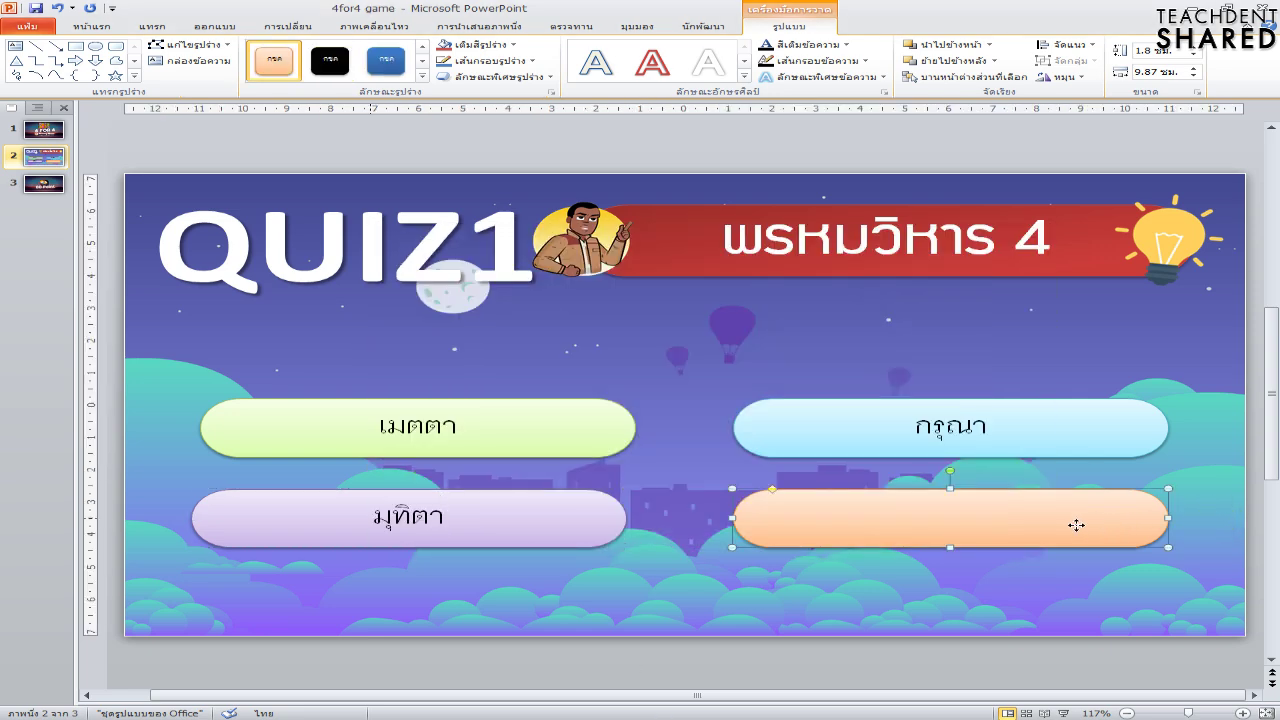
{"action": "key", "text": "ctrl+v"}
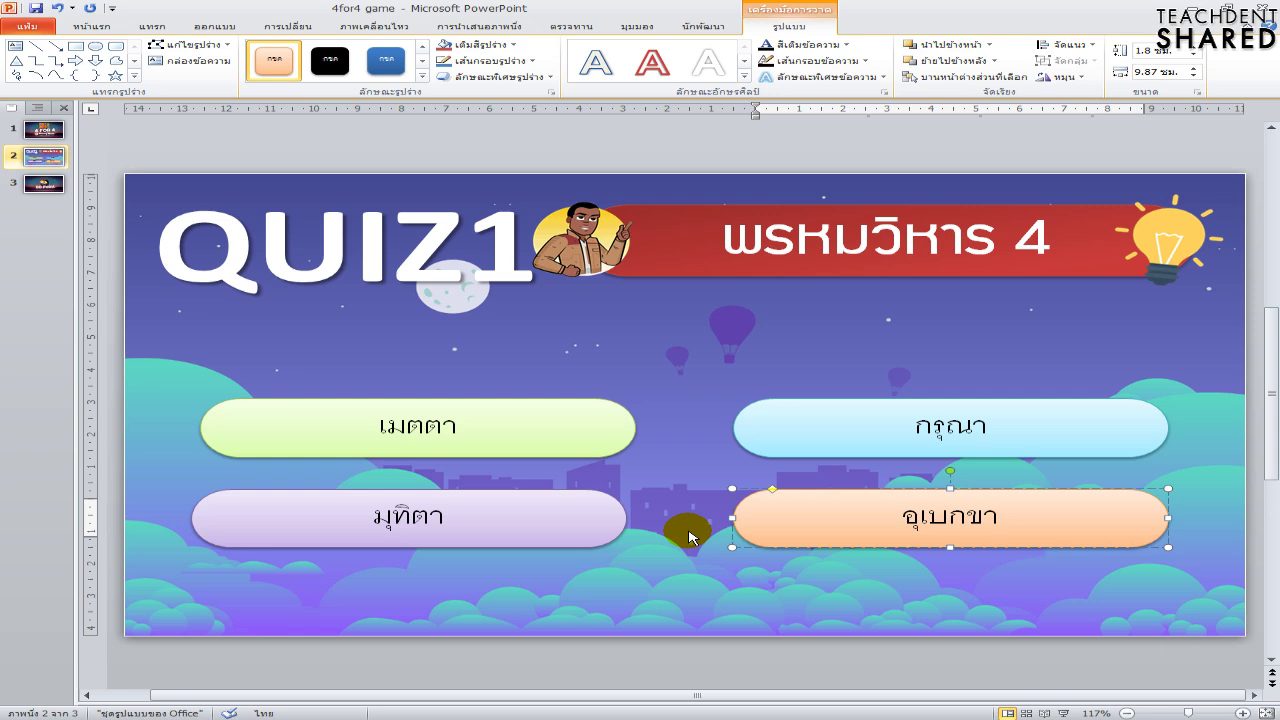
{"action": "left_click", "coordinate": [680, 398]}
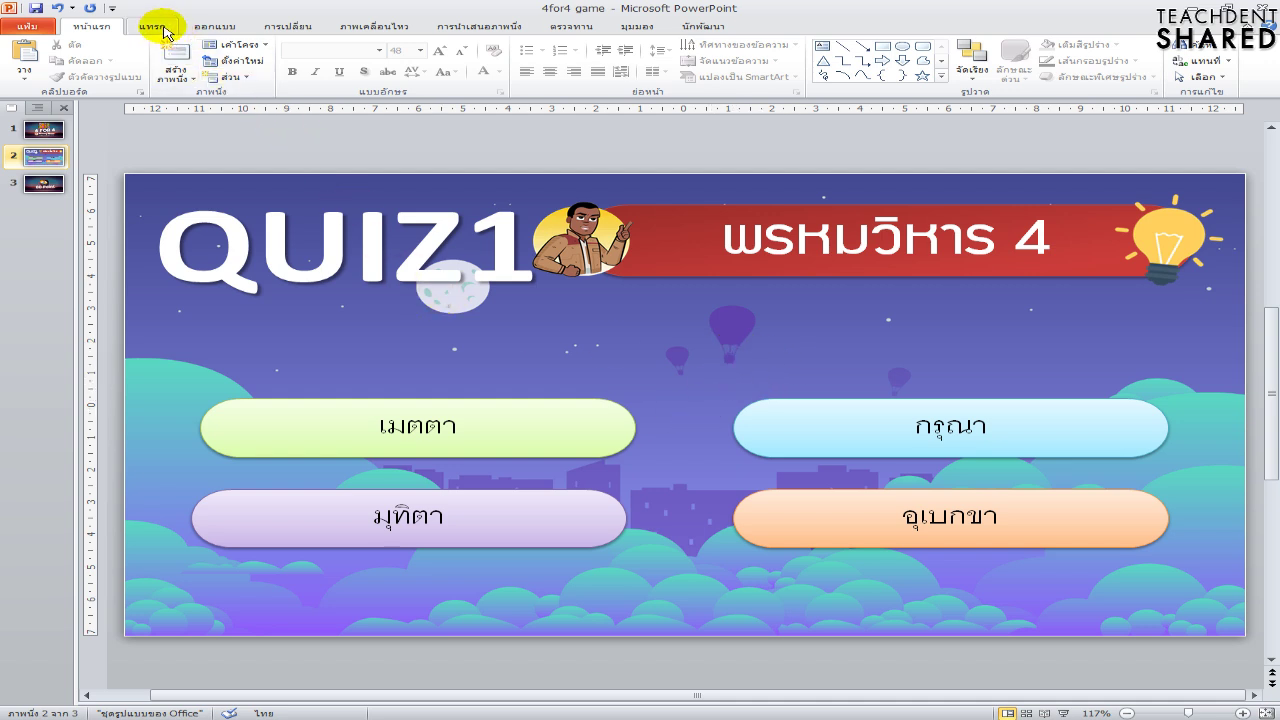
{"action": "left_click", "coordinate": [525, 422]}
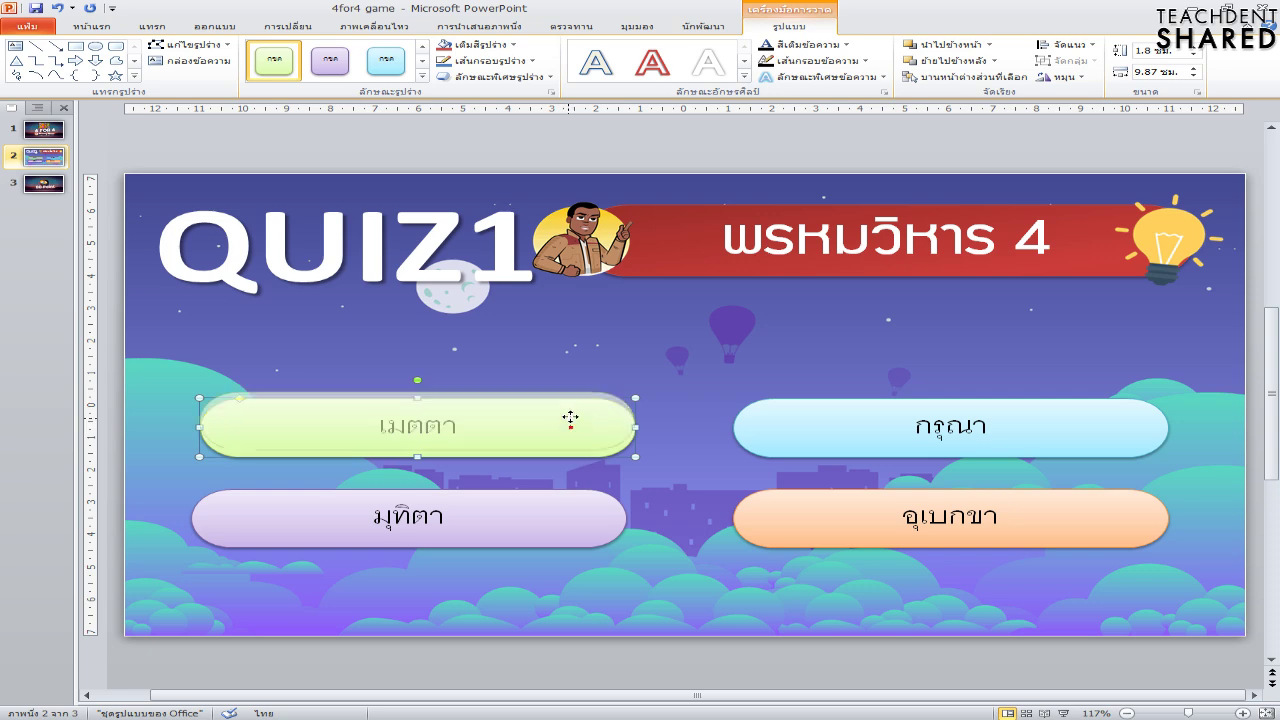
Duplicate the เมตตา button, clear its text and give it a white fill with black outline
{"action": "left_click_drag", "start_coordinate": [577, 432], "coordinate": [577, 359], "text": "ctrl"}
{"action": "left_click", "coordinate": [457, 351]}
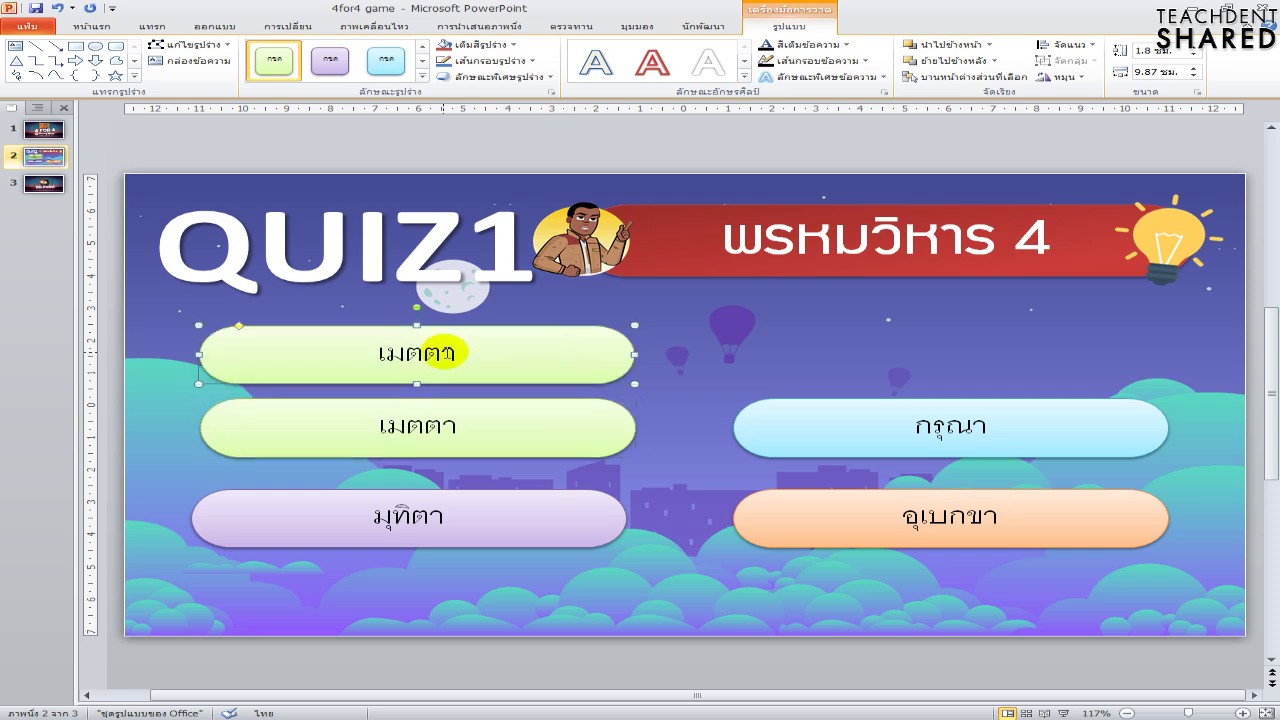
{"action": "double_click", "coordinate": [440, 352]}
{"action": "key", "text": "BackSpace"}
{"action": "left_click", "coordinate": [477, 363]}
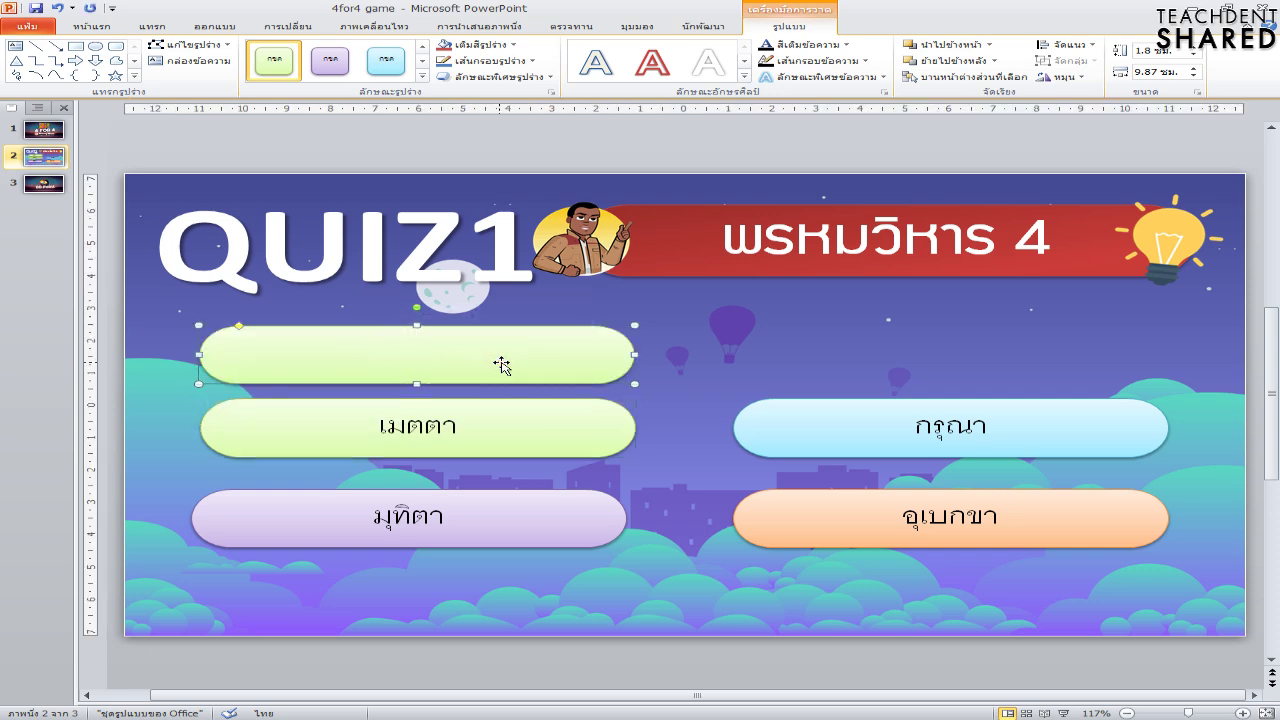
{"action": "left_click", "coordinate": [422, 76]}
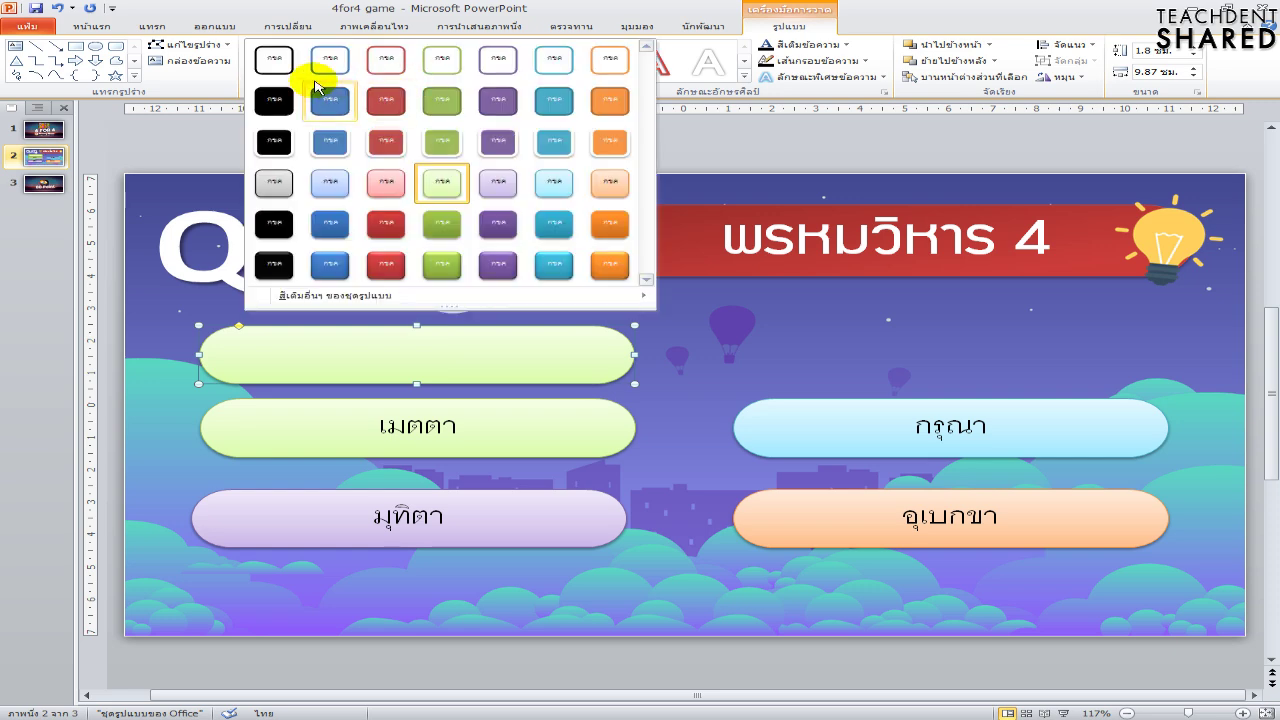
{"action": "left_click", "coordinate": [277, 64]}
{"action": "left_click", "coordinate": [729, 323]}
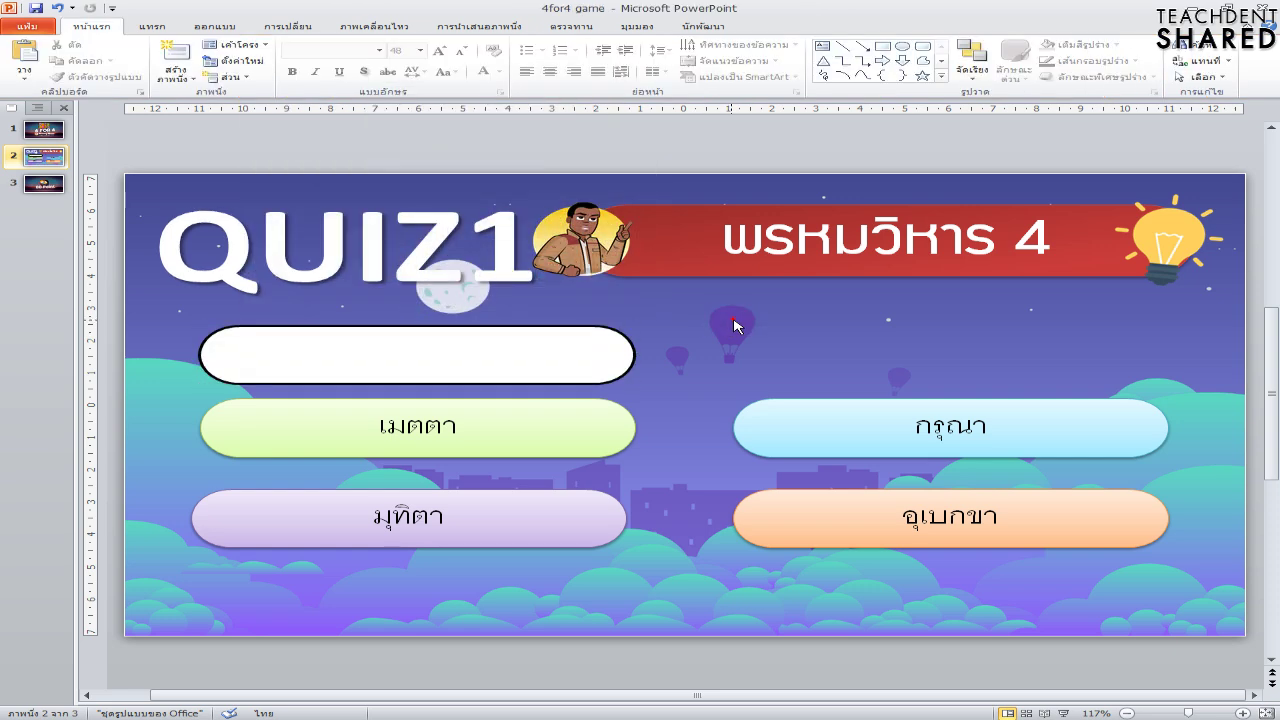
Move the white copy over the เมตตา answer and label it 1
{"action": "left_click", "coordinate": [586, 363]}
{"action": "left_click_drag", "start_coordinate": [538, 365], "coordinate": [540, 434]}
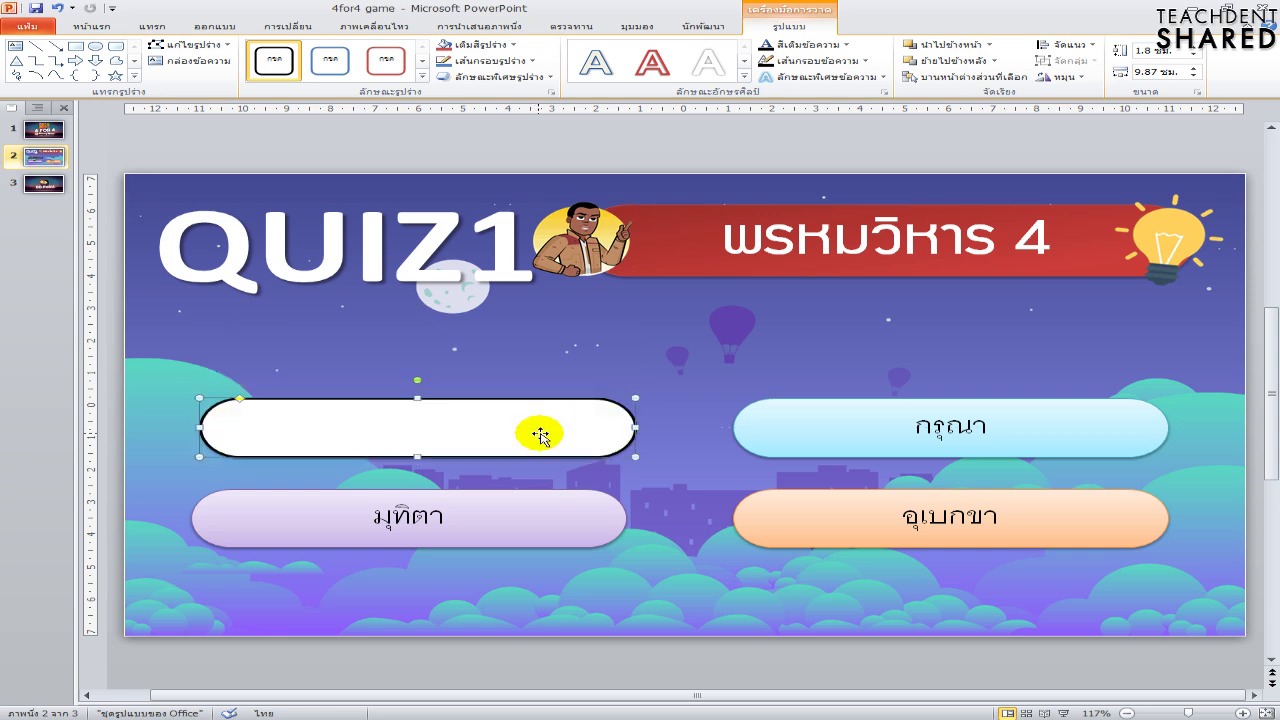
{"action": "type", "text": "1"}
{"action": "left_click", "coordinate": [553, 326]}
{"action": "left_click", "coordinate": [529, 434]}
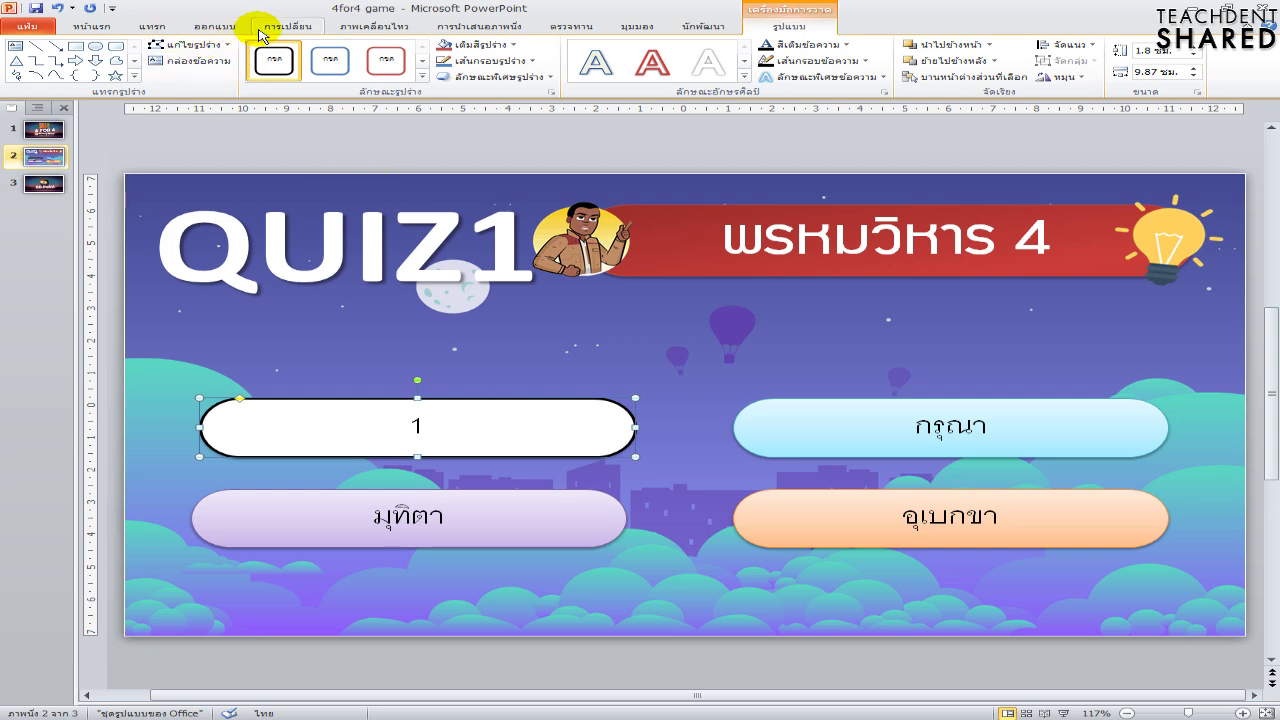
Apply the คลี่ (Wipe) exit animation to the white 1 cover
{"action": "left_click", "coordinate": [345, 22]}
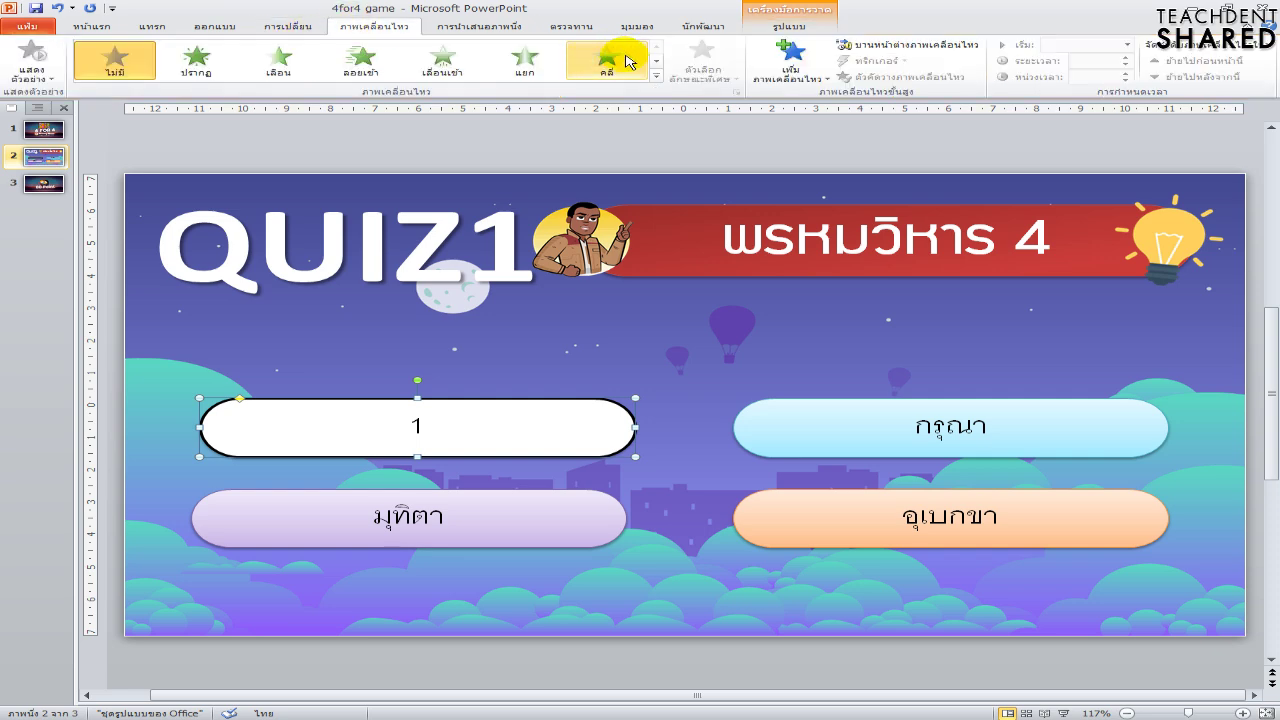
{"action": "left_click", "coordinate": [657, 77]}
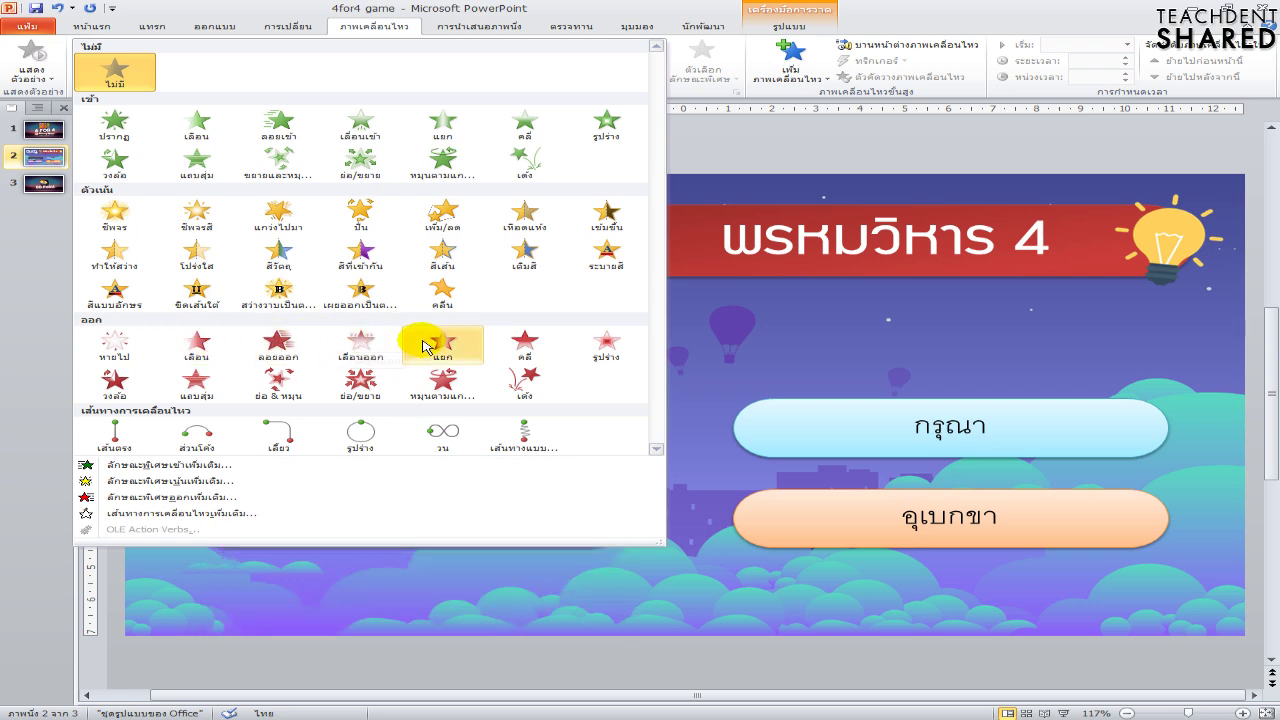
{"action": "left_click", "coordinate": [521, 344]}
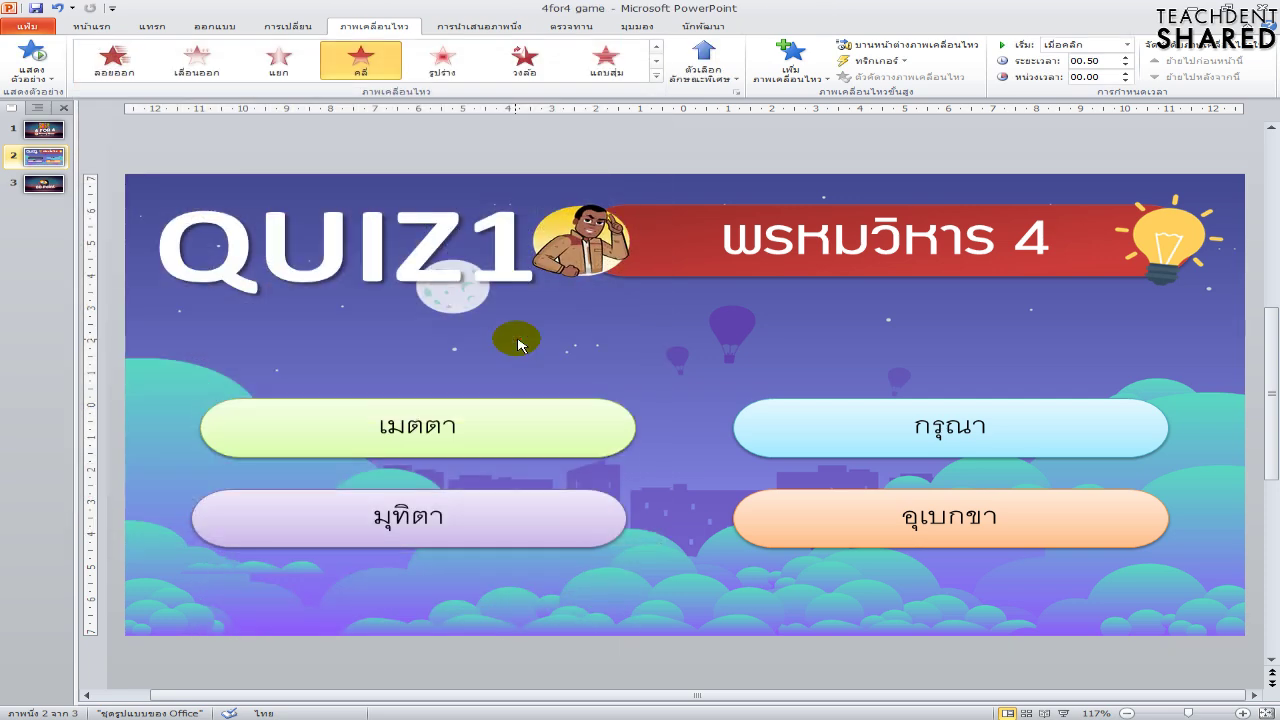
{"action": "left_click", "coordinate": [505, 416]}
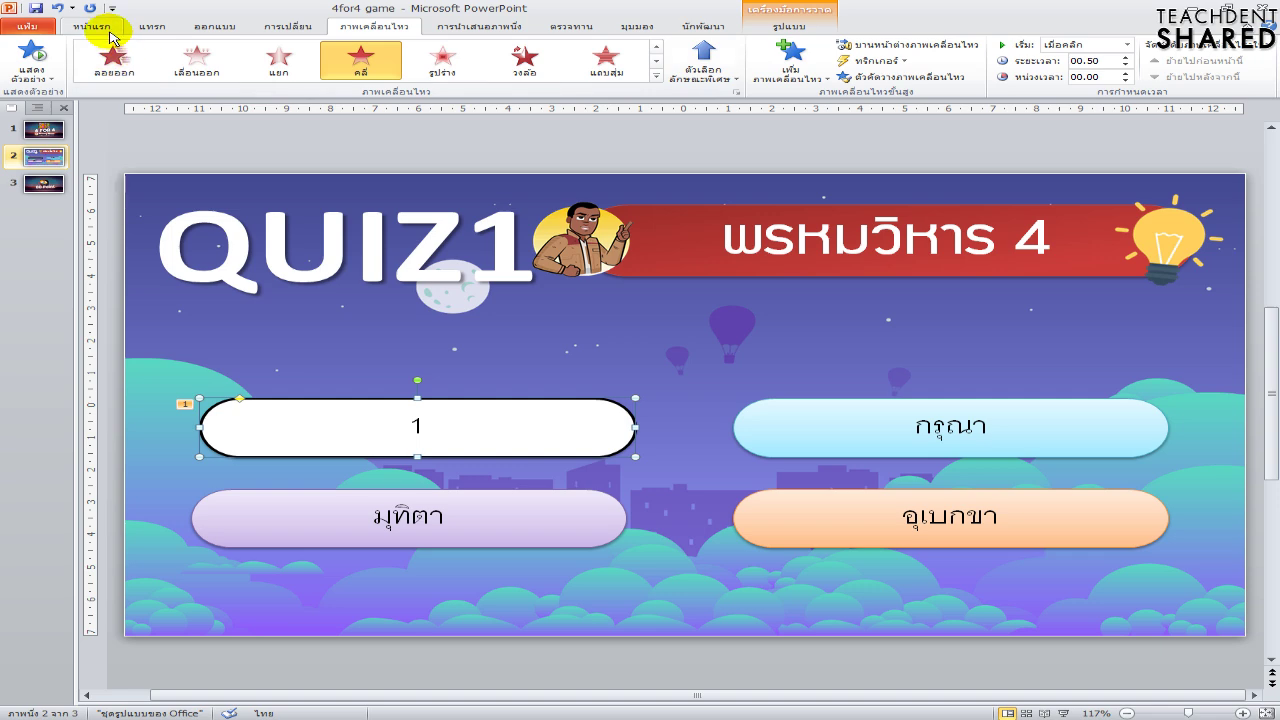
{"action": "left_click", "coordinate": [108, 30]}
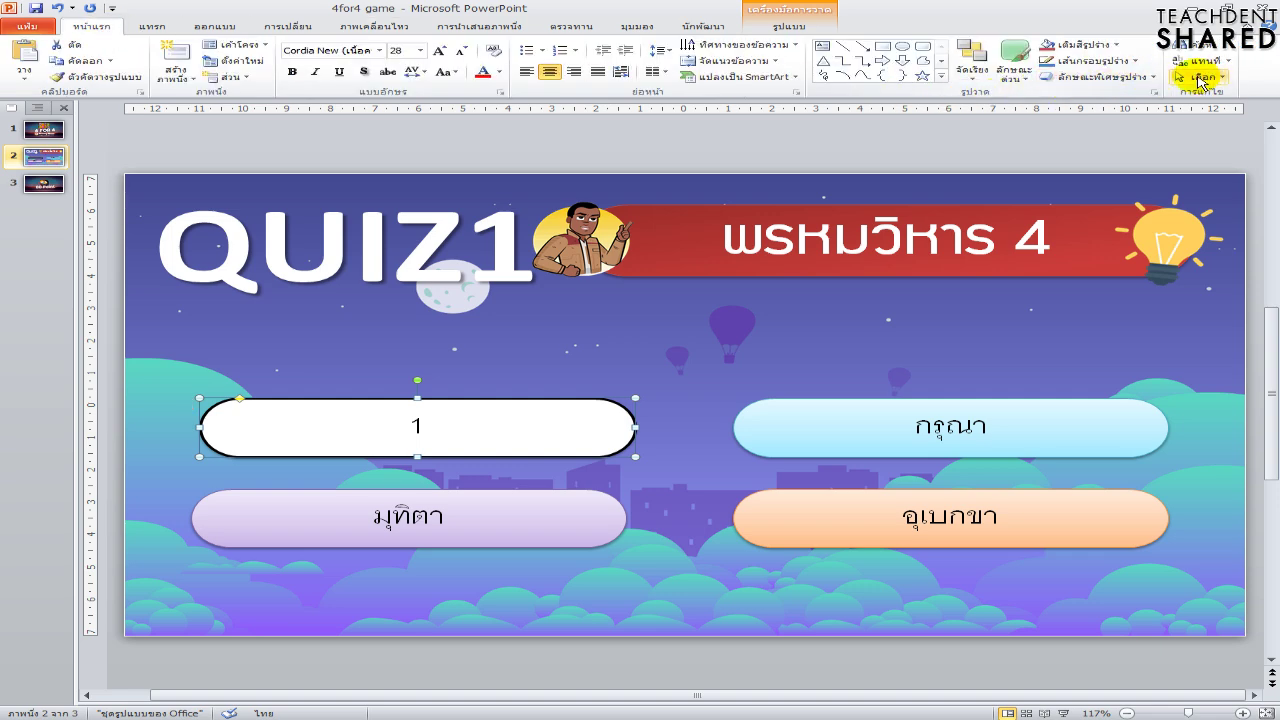
{"action": "left_click", "coordinate": [1205, 78]}
{"action": "left_click", "coordinate": [1184, 130]}
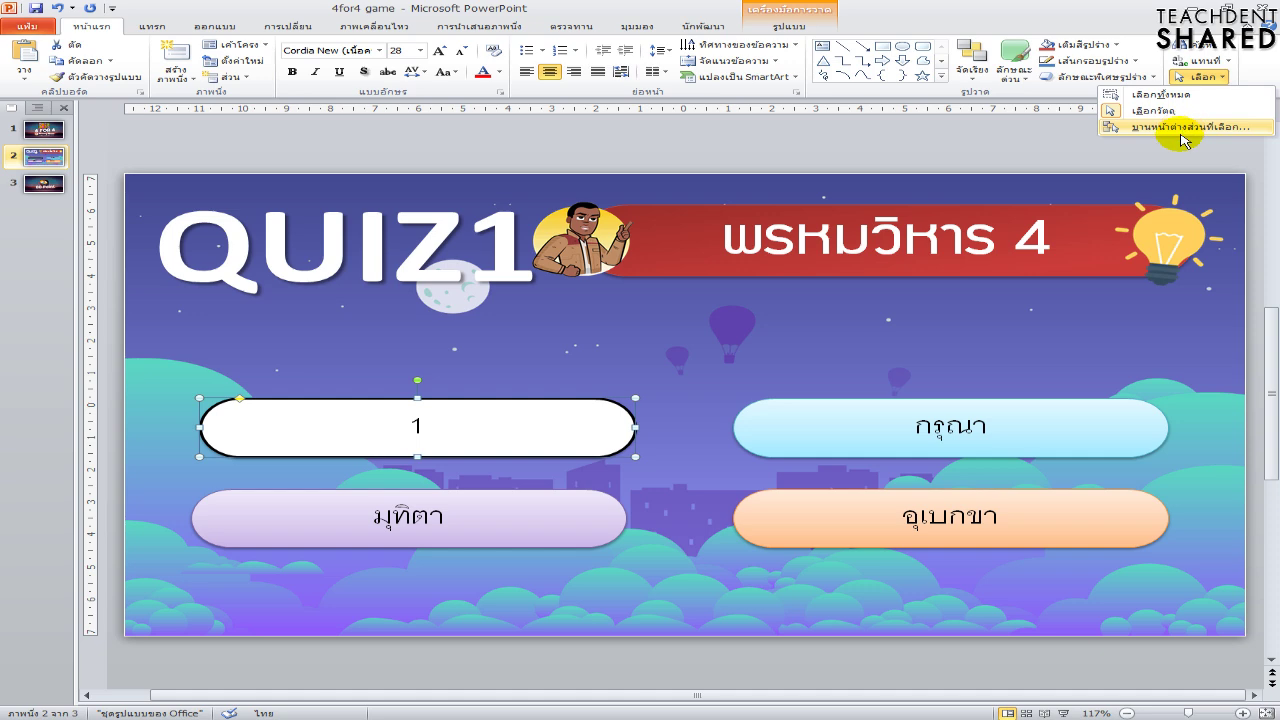
{"action": "left_click", "coordinate": [1184, 128]}
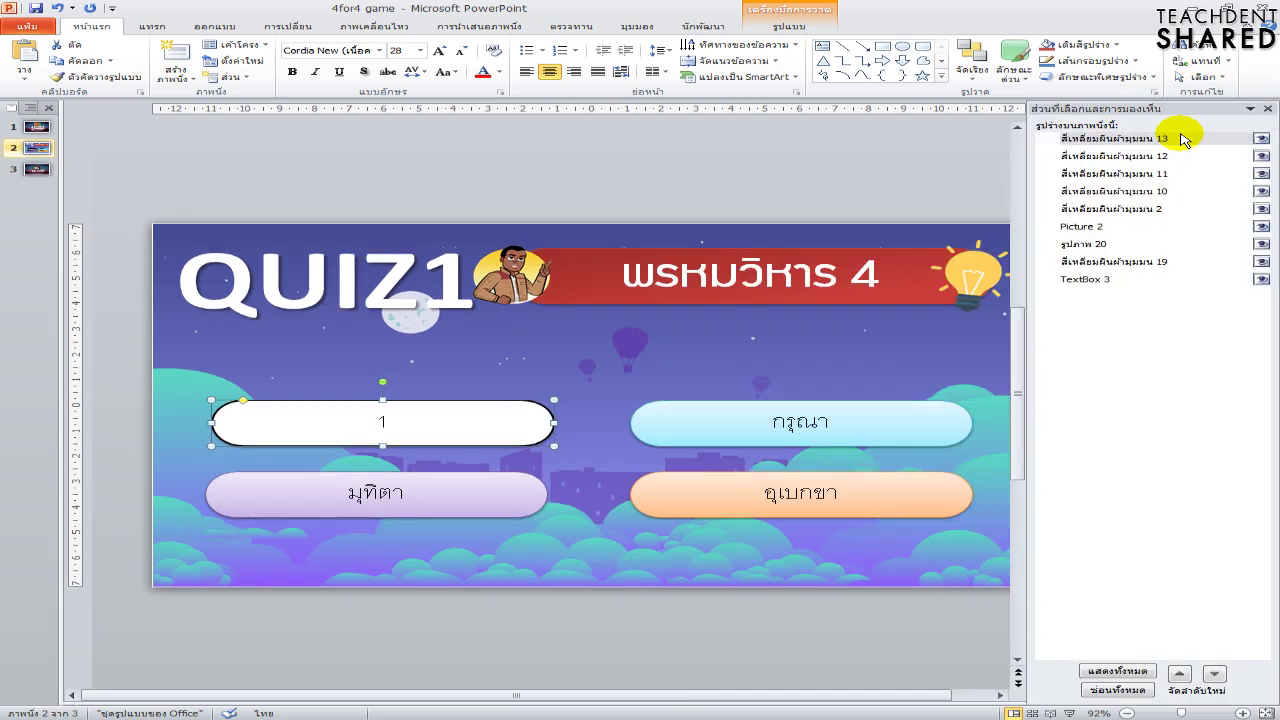
{"action": "left_click", "coordinate": [1262, 139]}
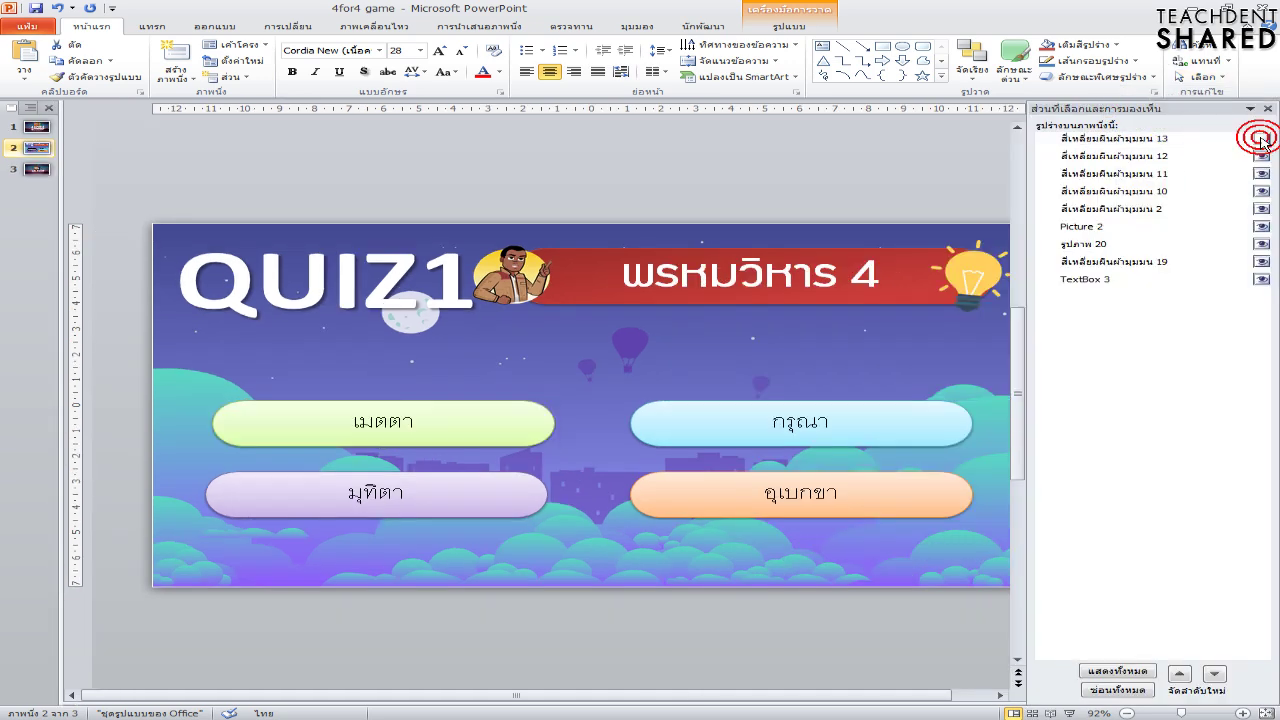
{"action": "left_click", "coordinate": [1262, 140]}
{"action": "left_click", "coordinate": [1262, 140]}
{"action": "left_click", "coordinate": [1262, 140]}
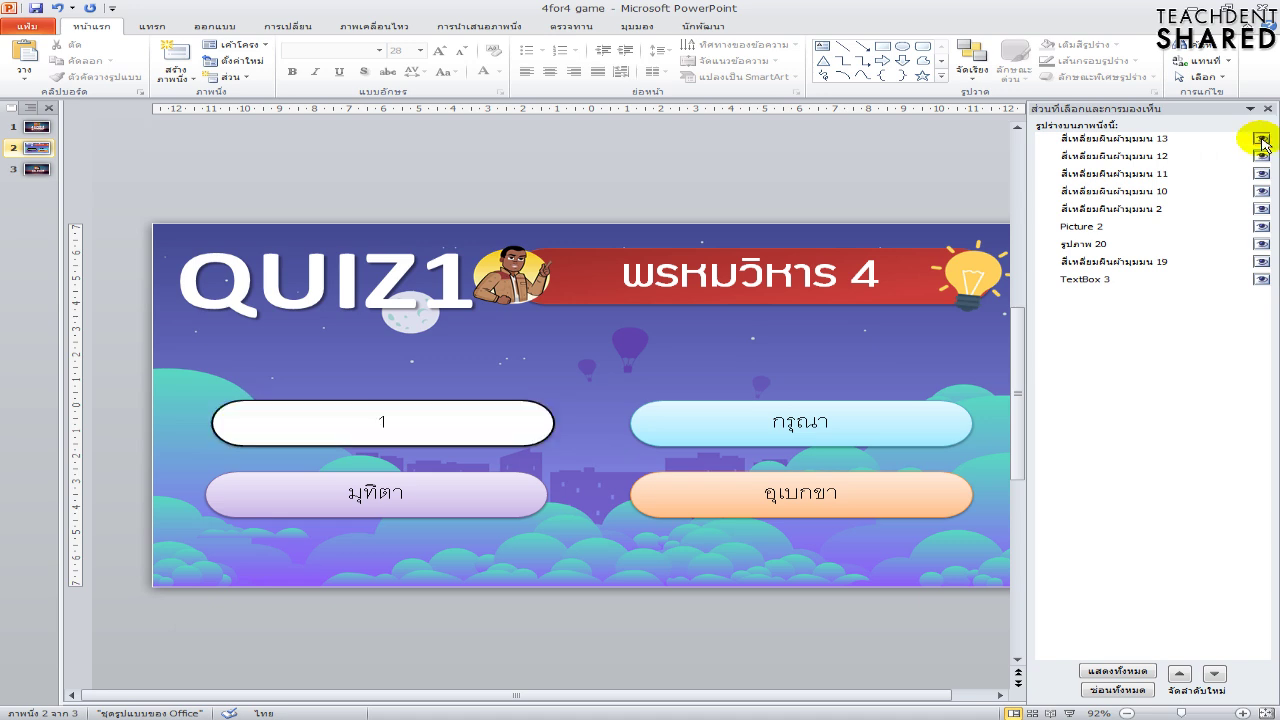
{"action": "left_click", "coordinate": [1262, 140]}
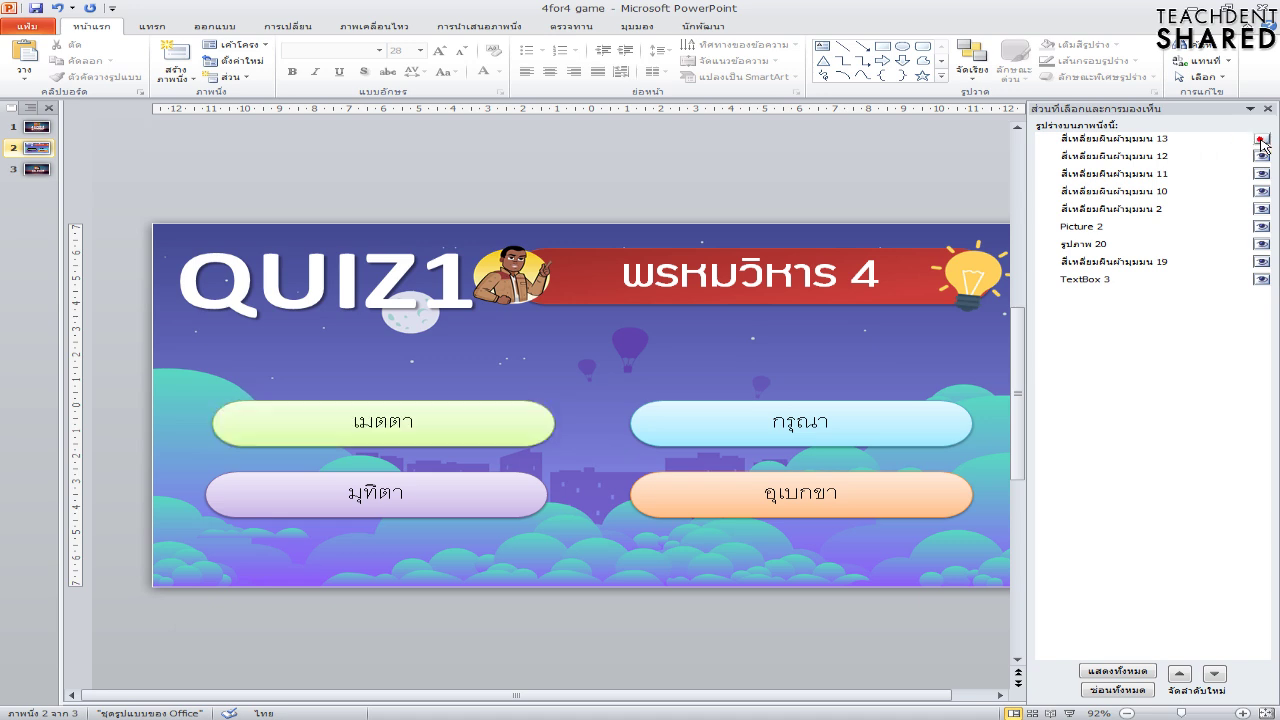
{"action": "left_click", "coordinate": [1262, 140]}
{"action": "left_click", "coordinate": [1261, 140]}
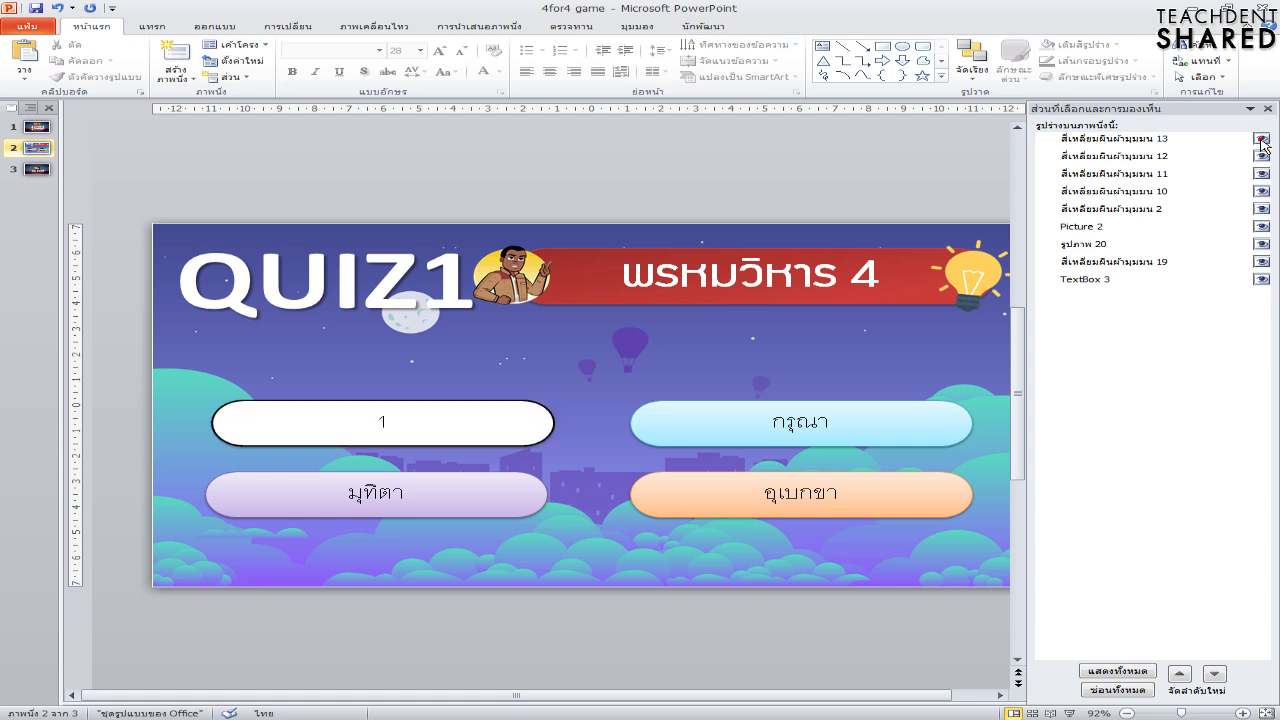
{"action": "left_click", "coordinate": [1261, 141]}
{"action": "left_click", "coordinate": [1261, 141]}
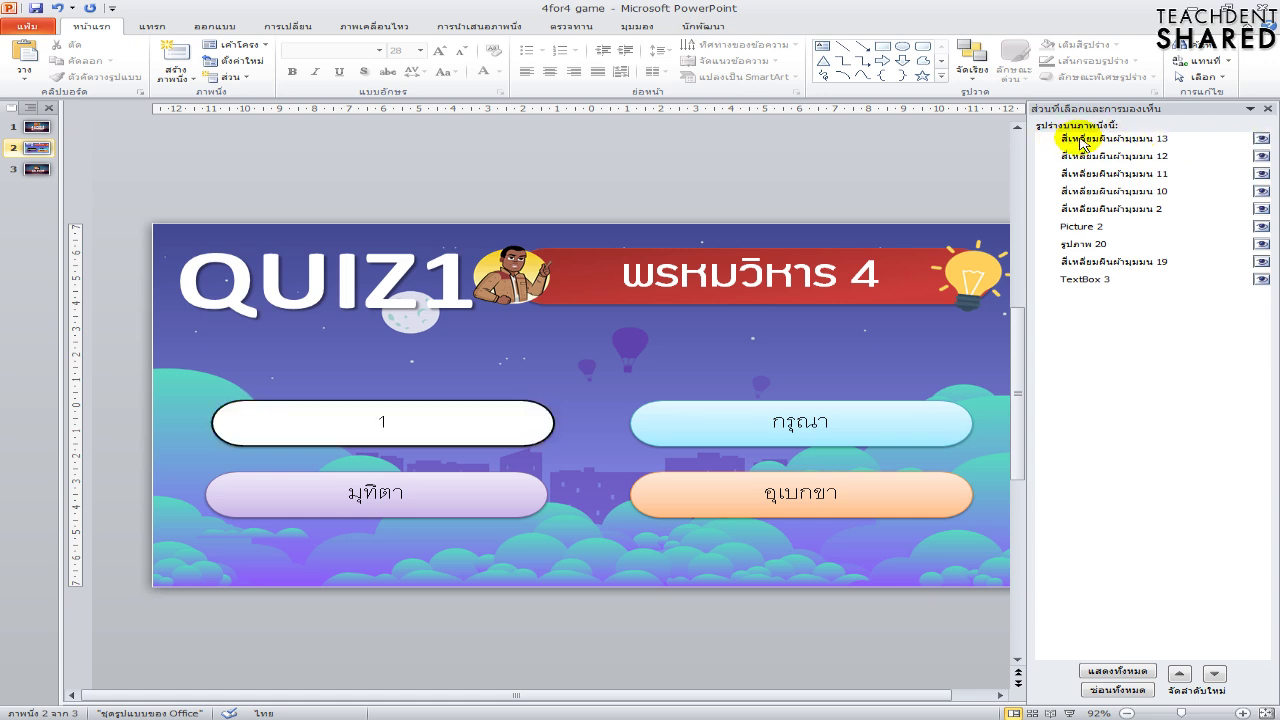
{"action": "left_click", "coordinate": [1267, 108]}
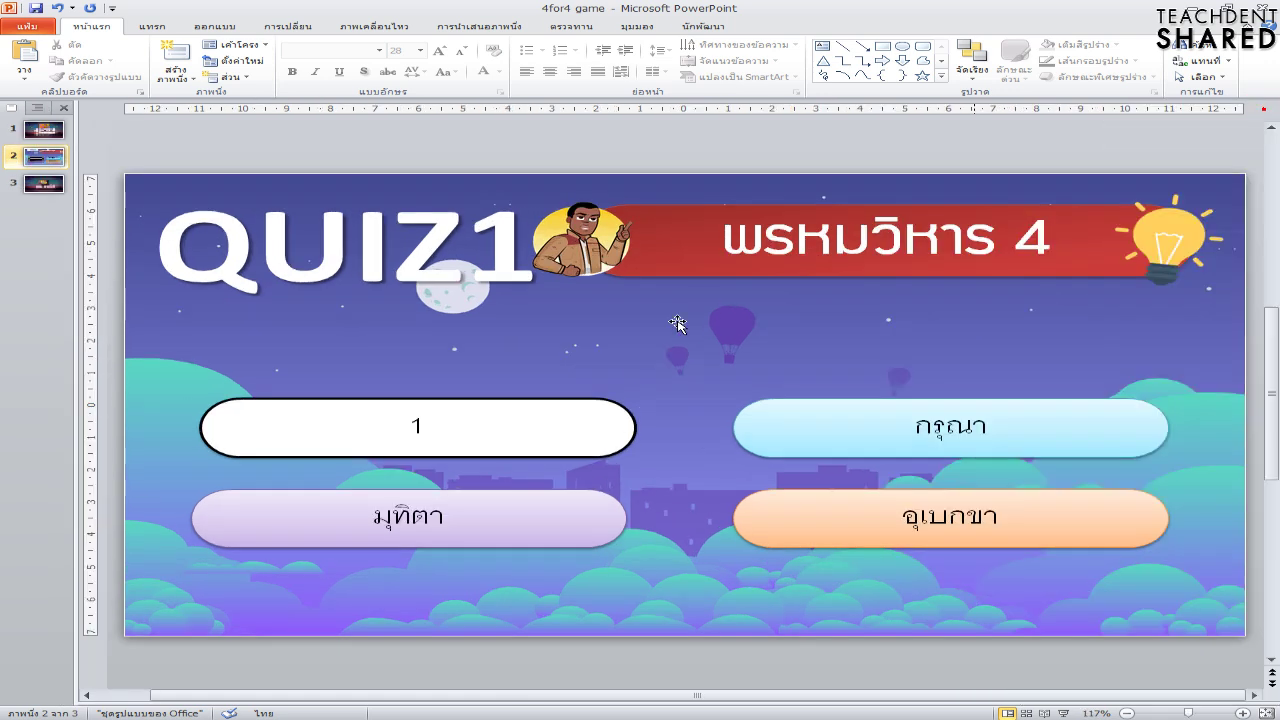
{"action": "left_click", "coordinate": [580, 433]}
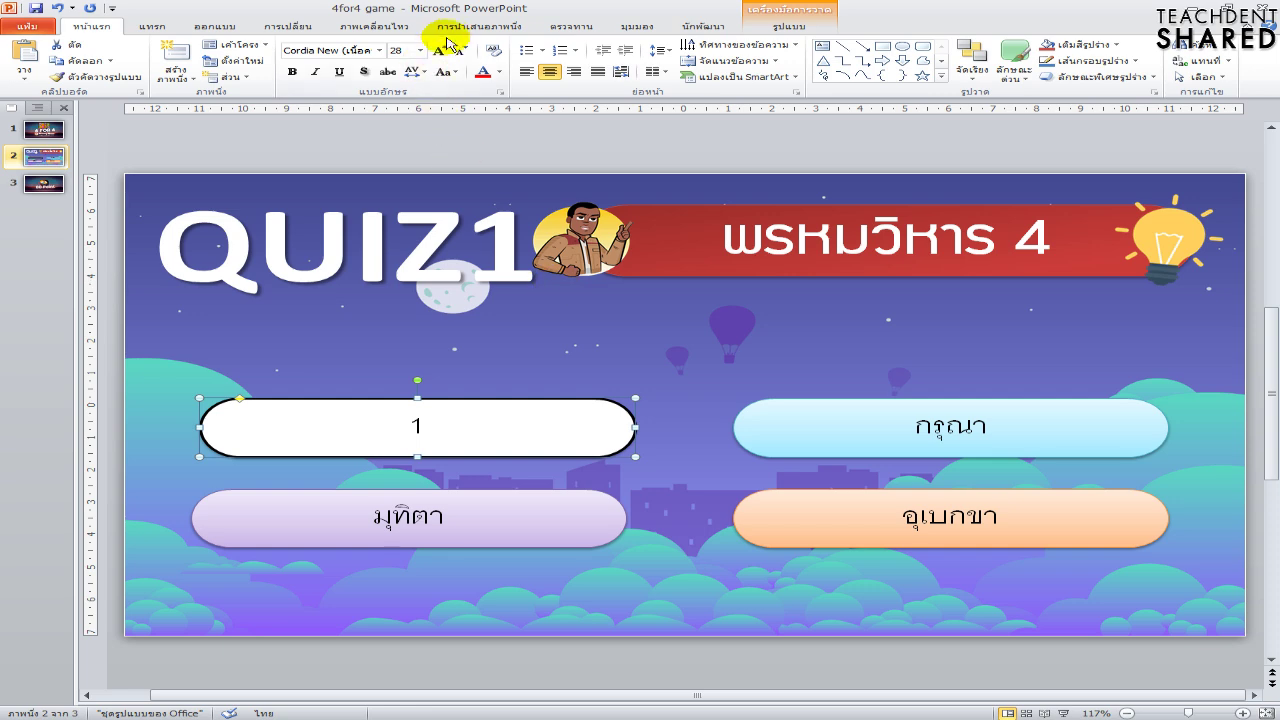
Set the cover's exit animation to trigger on click of Rounded Rectangle 13
{"action": "left_click", "coordinate": [380, 27]}
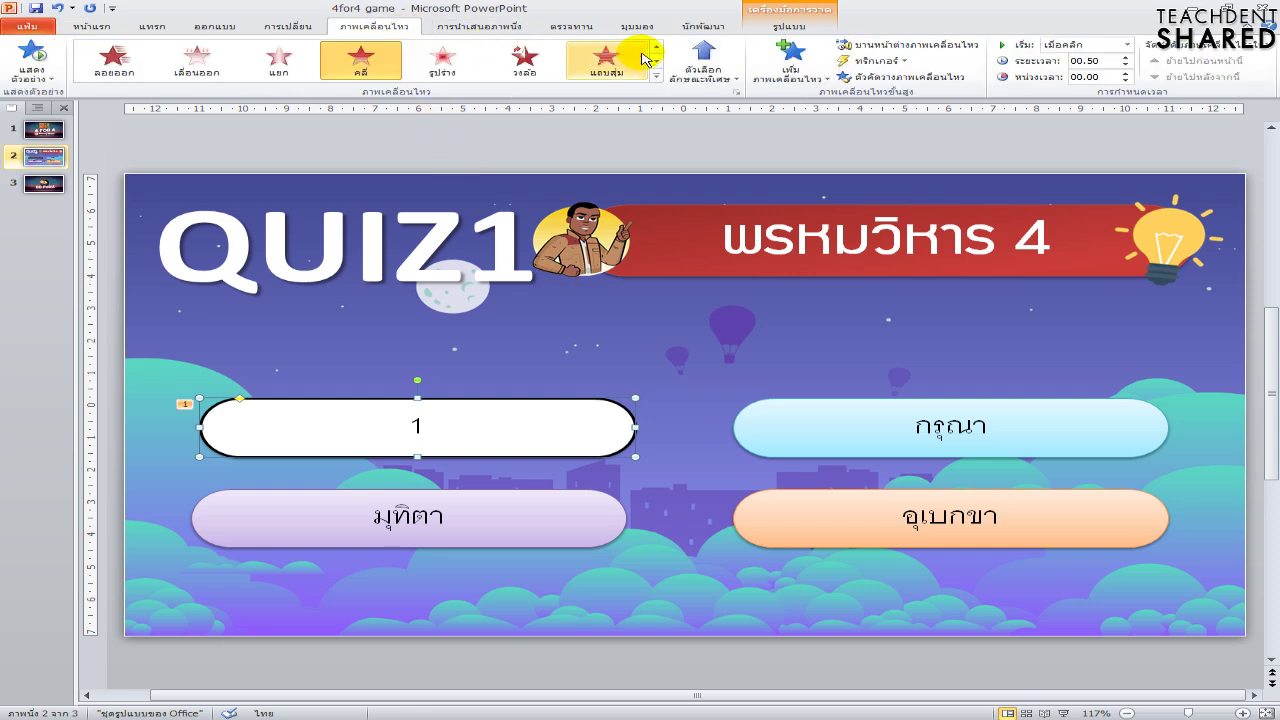
{"action": "left_click", "coordinate": [869, 60]}
{"action": "mouse_move", "coordinate": [898, 85]}
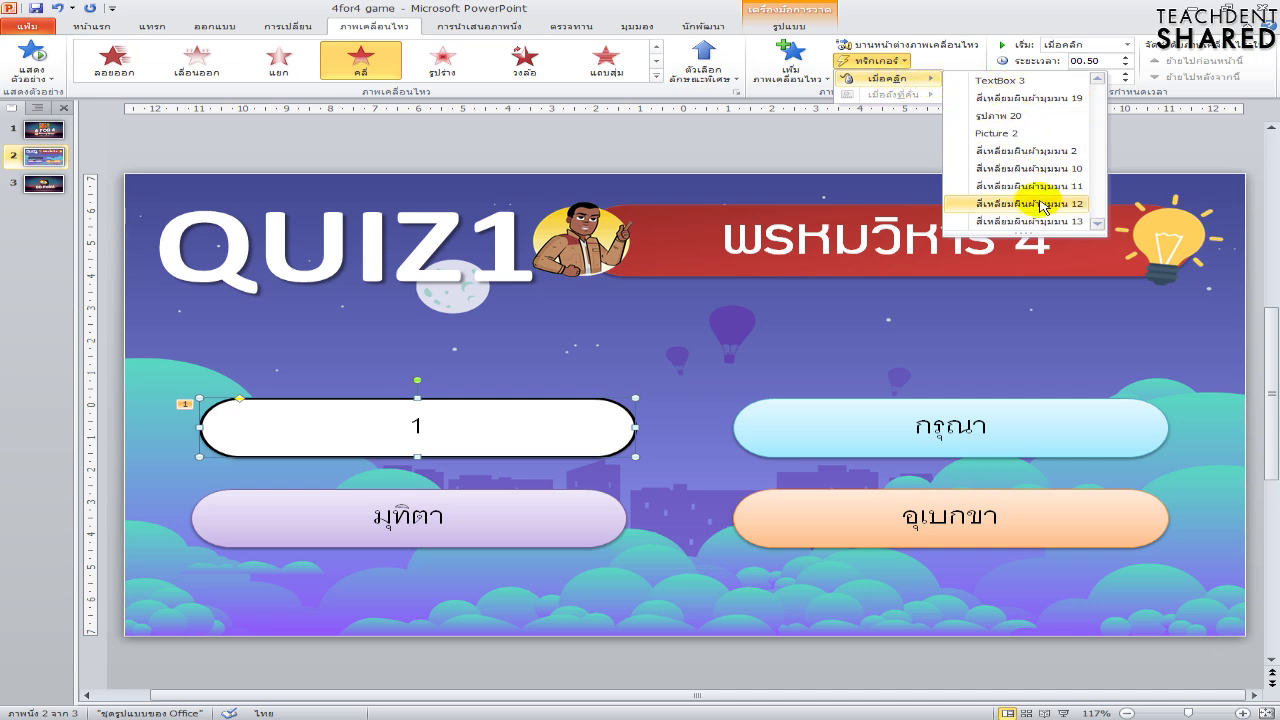
{"action": "left_click", "coordinate": [1030, 221]}
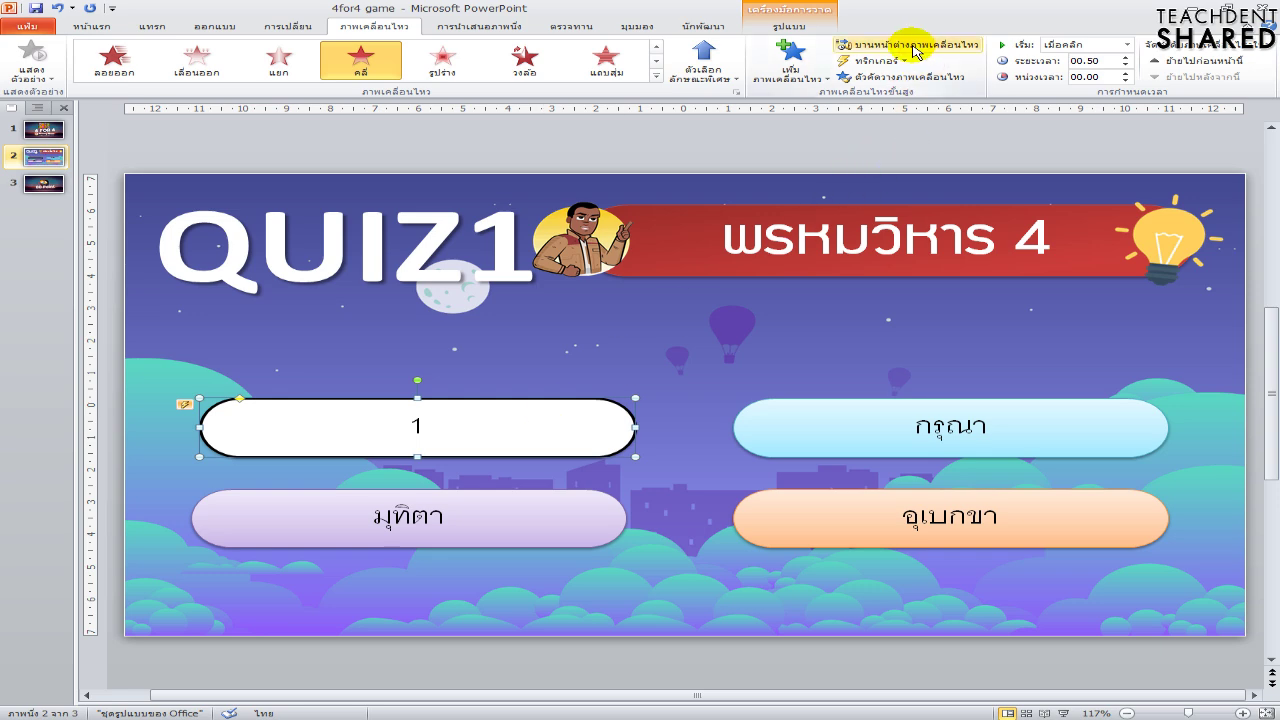
Add a Click sound to the cover's animation through Effect Options
{"action": "left_click", "coordinate": [915, 50]}
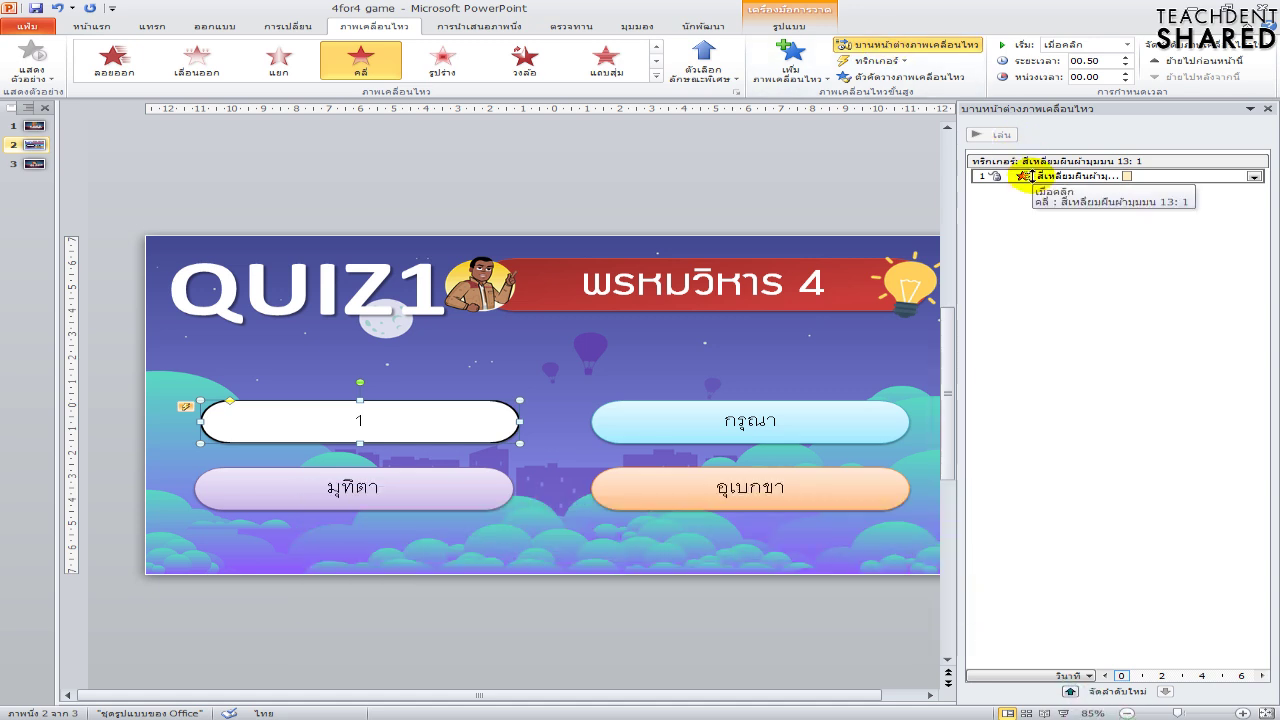
{"action": "right_click", "coordinate": [1031, 177]}
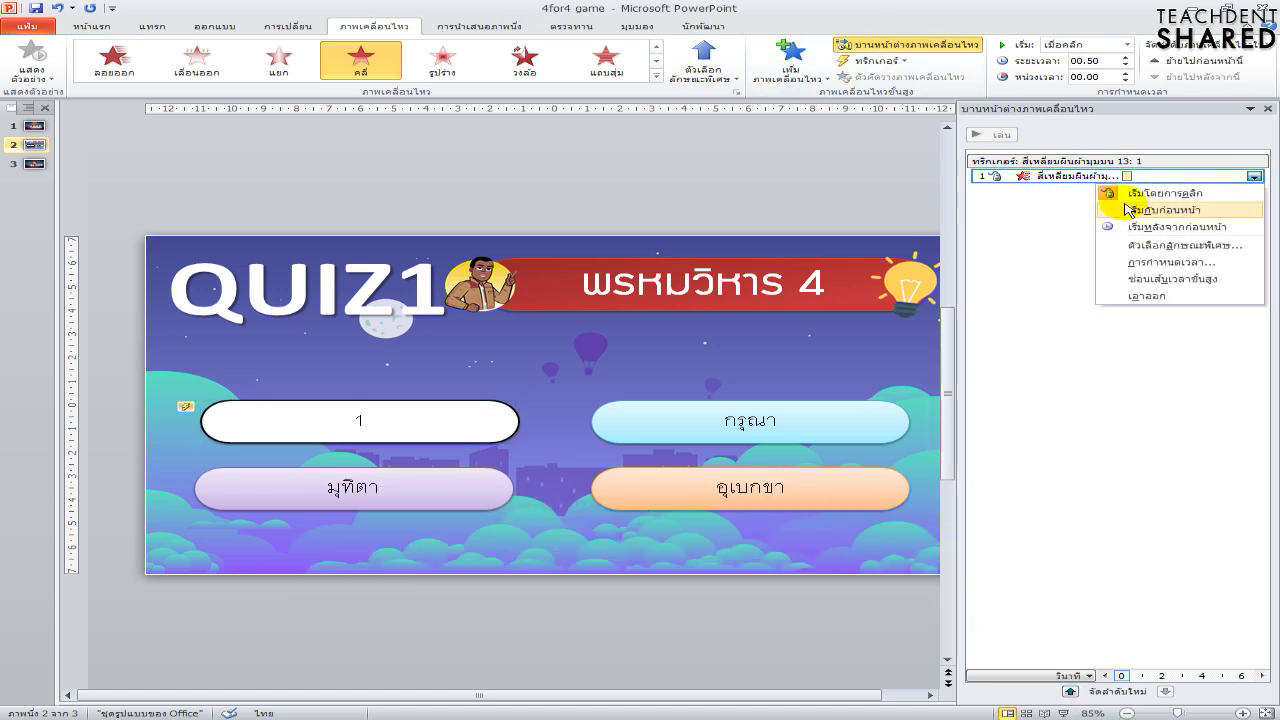
{"action": "left_click", "coordinate": [1155, 252]}
{"action": "left_click", "coordinate": [615, 347]}
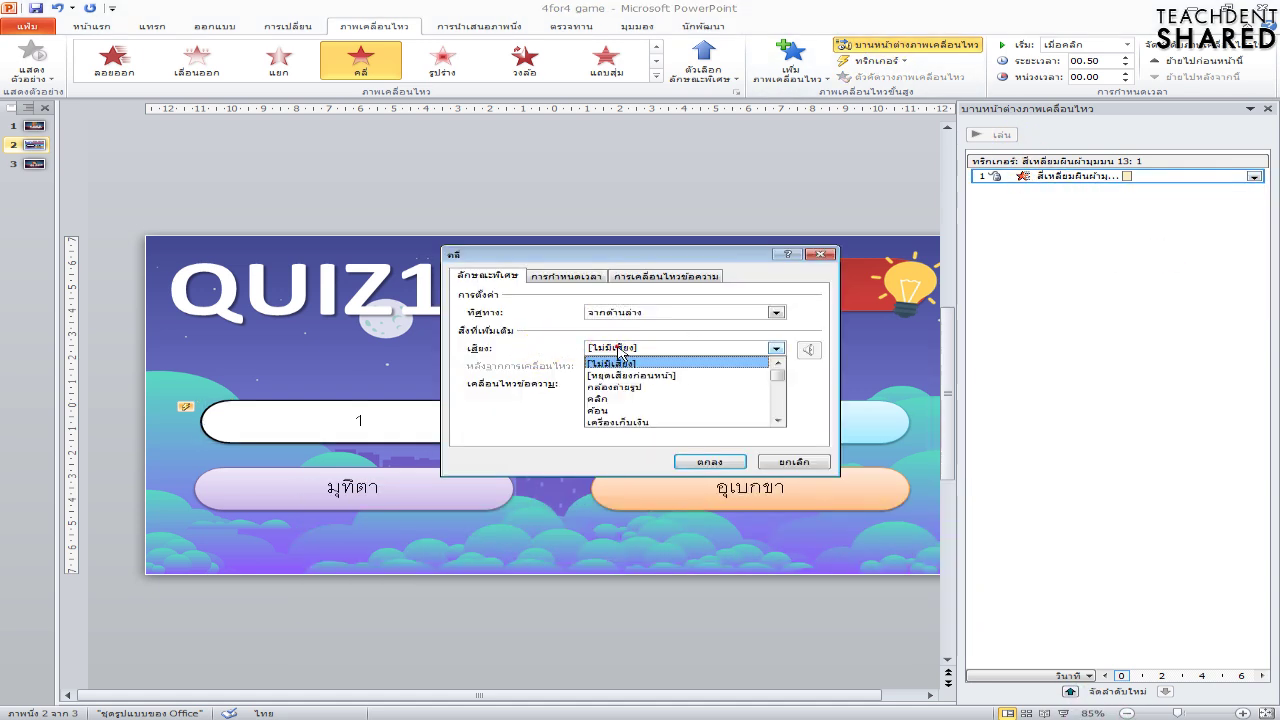
{"action": "left_click", "coordinate": [619, 402]}
{"action": "left_click", "coordinate": [706, 461]}
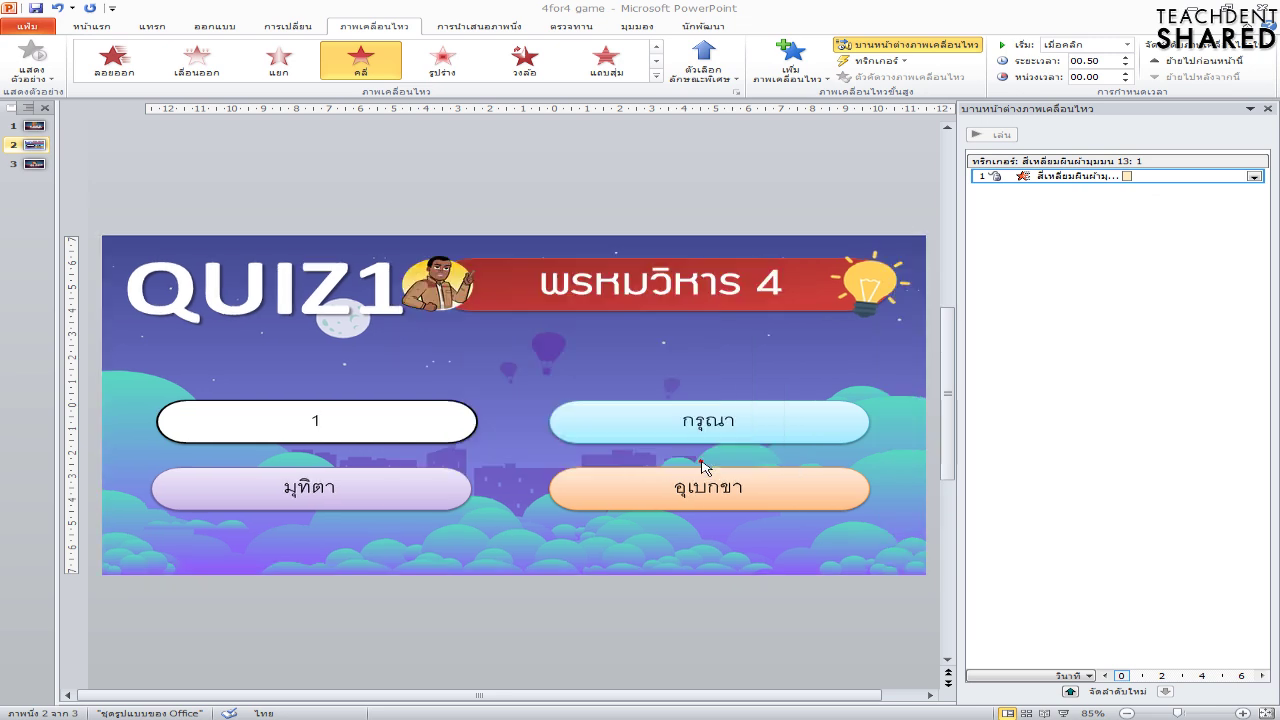
{"action": "left_click", "coordinate": [1267, 108]}
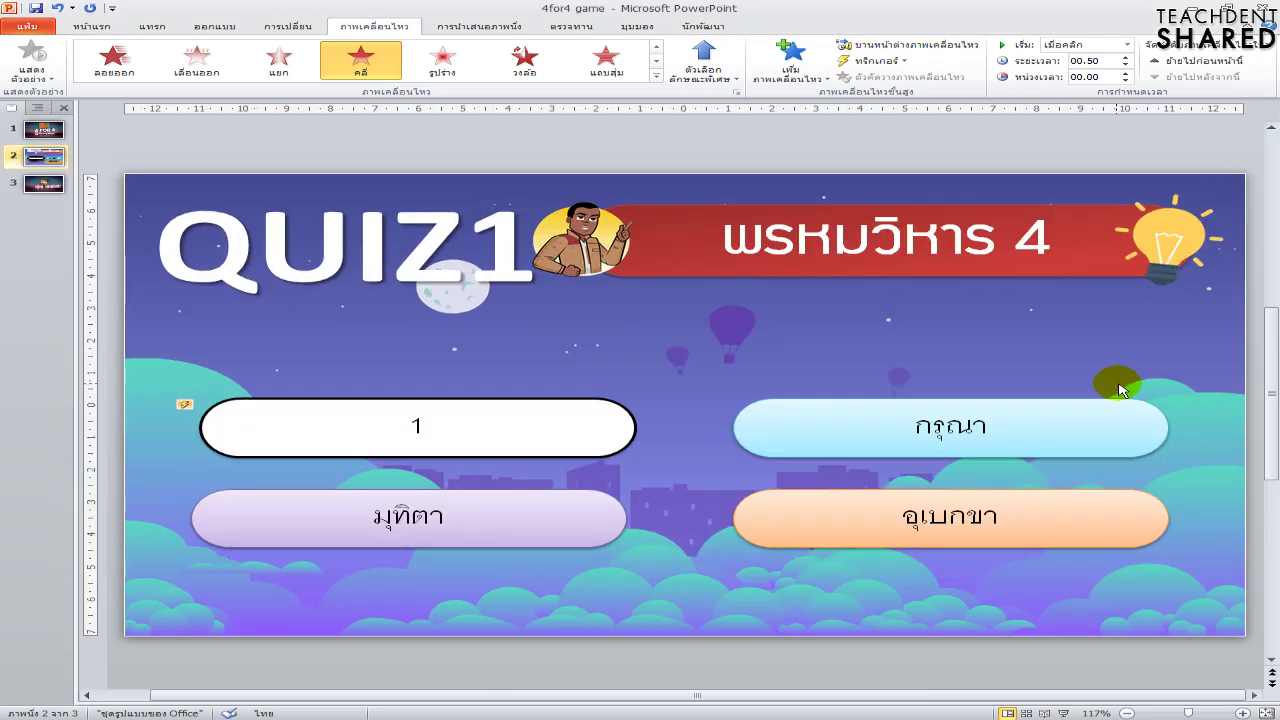
{"action": "left_click", "coordinate": [1064, 713]}
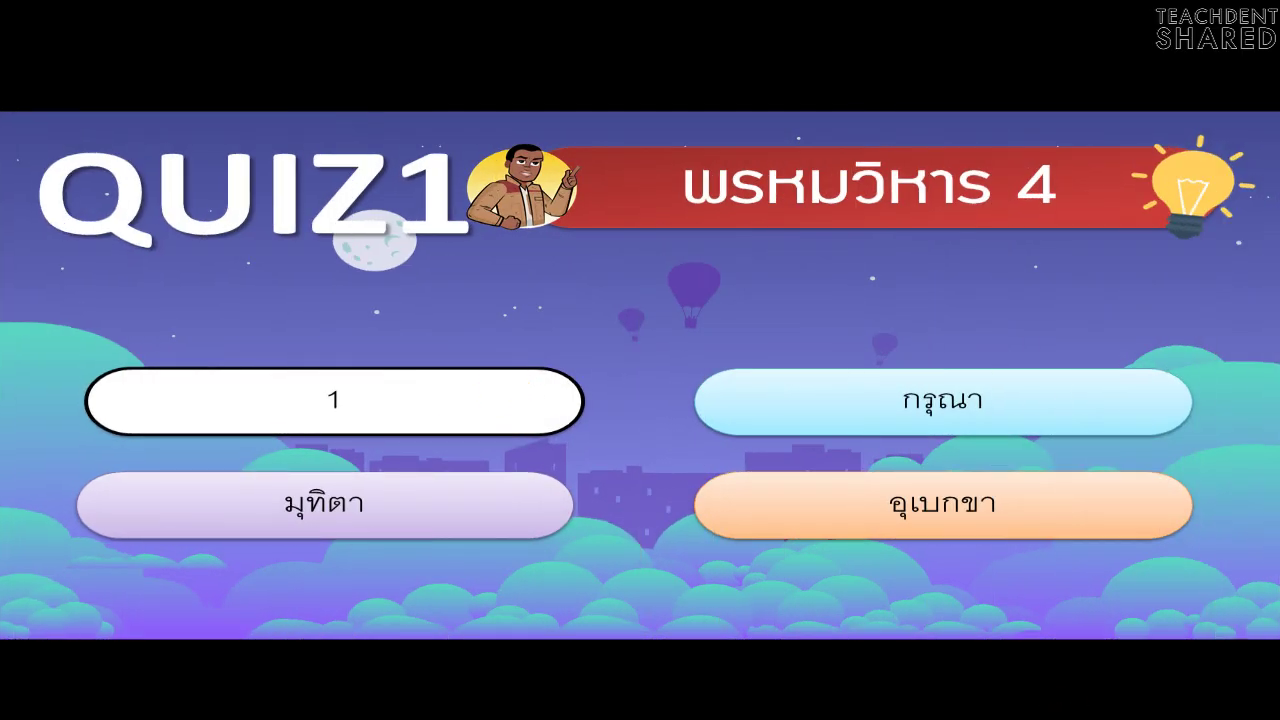
{"action": "left_click", "coordinate": [370, 403]}
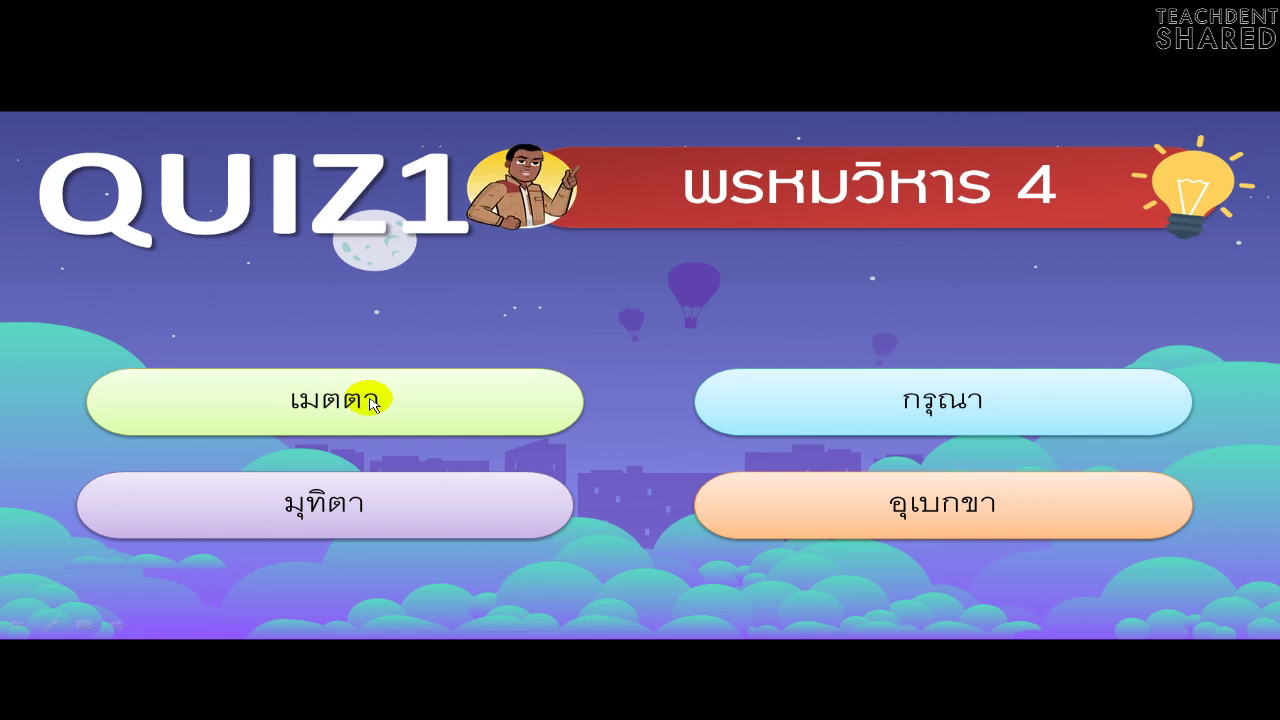
{"action": "key", "text": "Escape"}
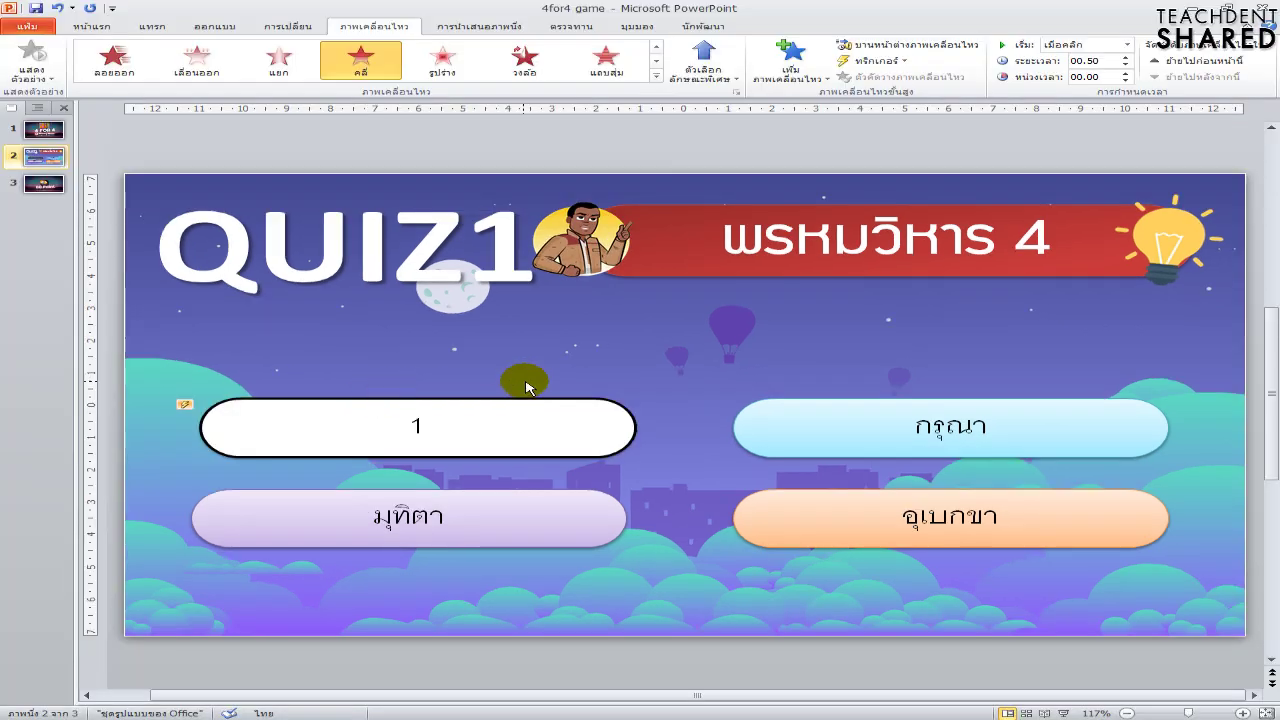
{"action": "left_click", "coordinate": [489, 417]}
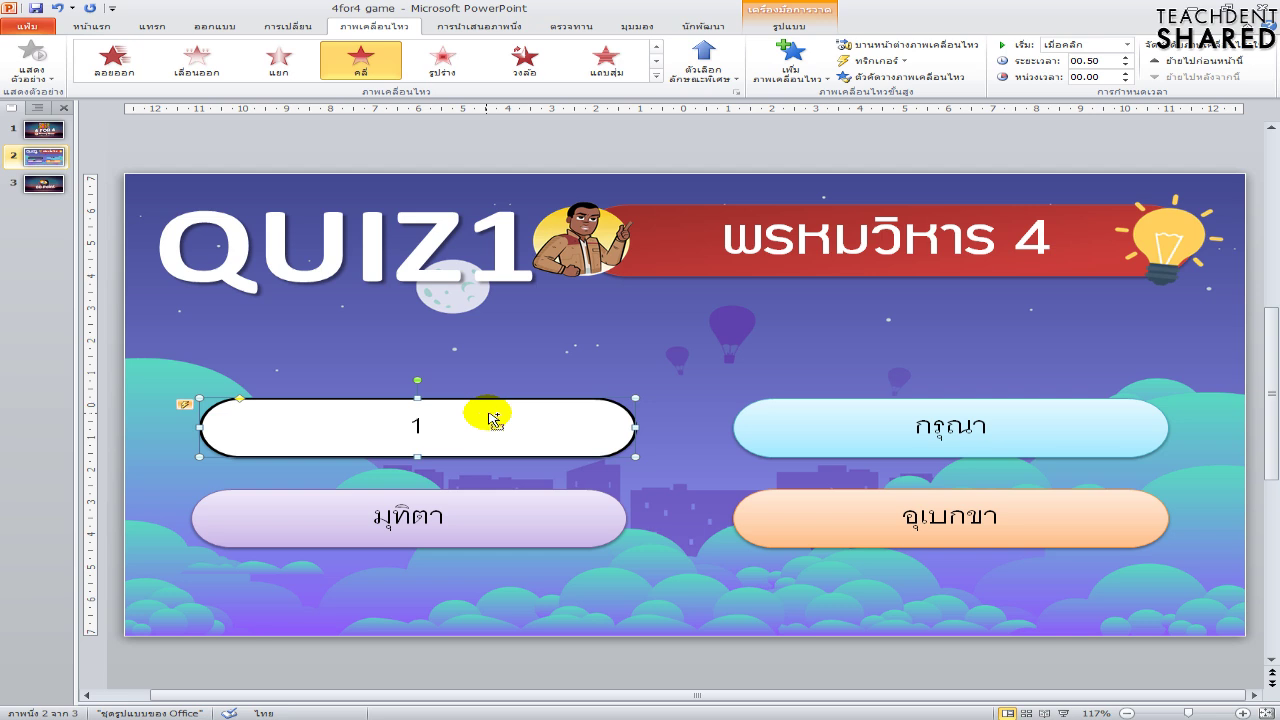
Place copies of the animated cover over the กรุณา, มุทิตา and อุเบกขา answers
{"action": "left_click_drag", "start_coordinate": [493, 425], "coordinate": [1019, 426]}
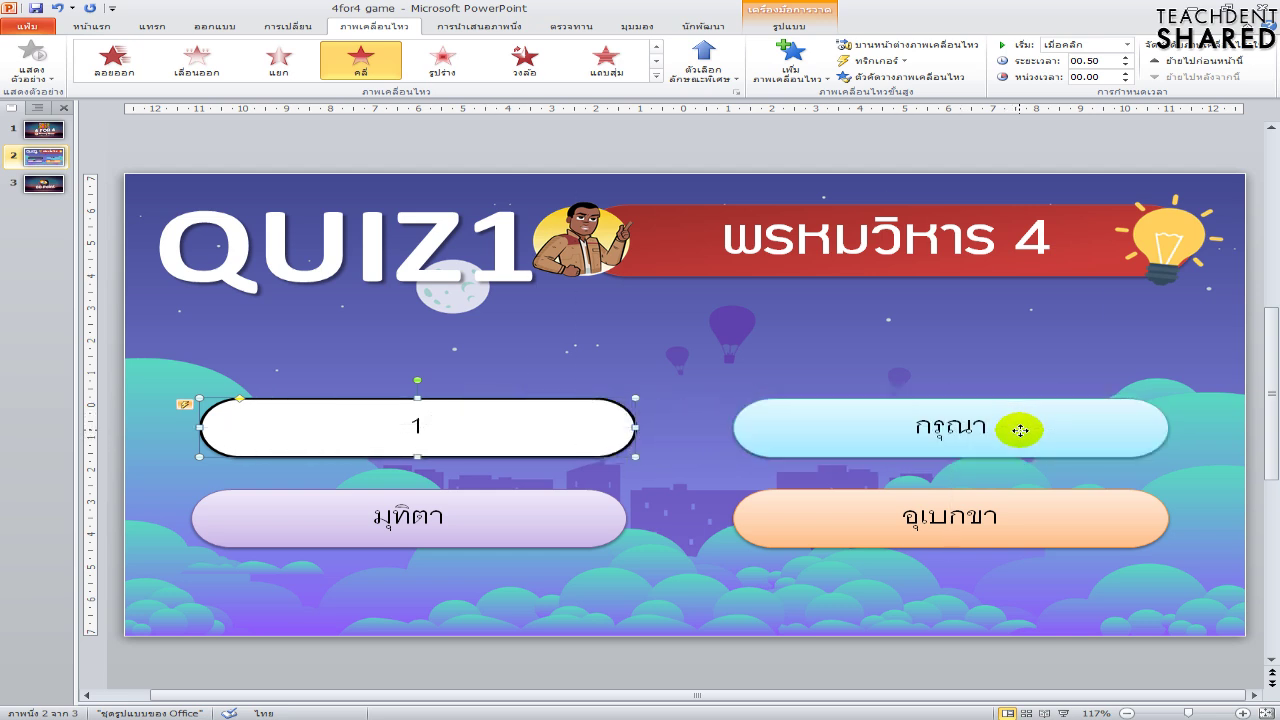
{"action": "mouse_move", "coordinate": [1021, 427]}
{"action": "left_mouse_down"}
{"action": "mouse_move", "coordinate": [472, 527]}
{"action": "mouse_move", "coordinate": [1036, 523]}
{"action": "left_mouse_up"}
{"action": "key", "text": "Down"}
{"action": "key", "text": "Escape"}
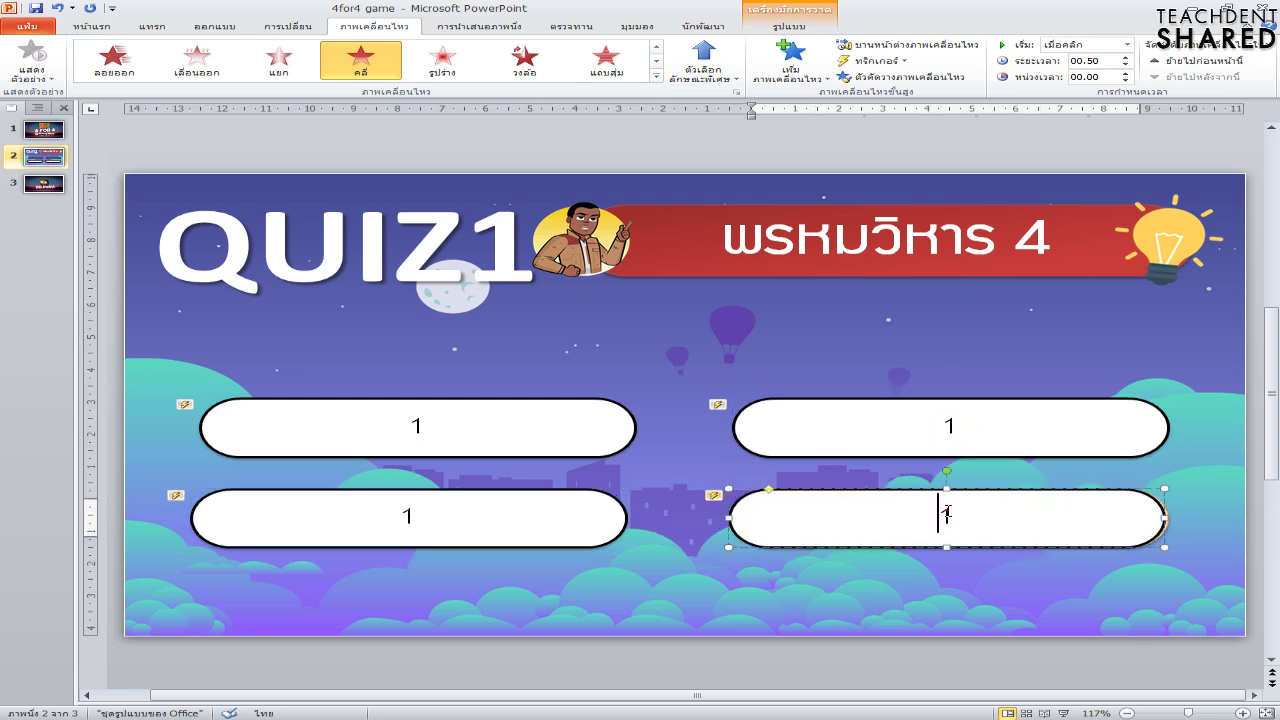
{"action": "left_click_drag", "start_coordinate": [946, 514], "coordinate": [952, 514]}
Renumber the new covers 2, 3 and 4, then start the show from this slide
{"action": "left_click", "coordinate": [955, 432]}
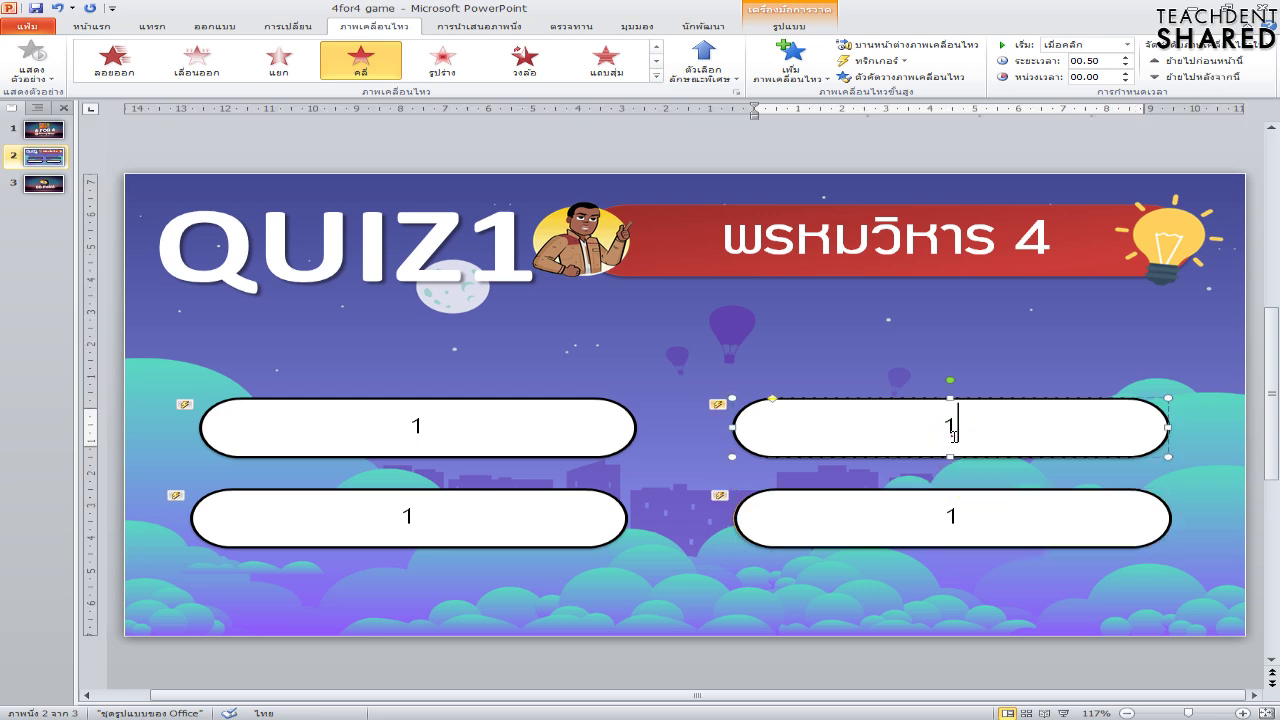
{"action": "type", "text": "2"}
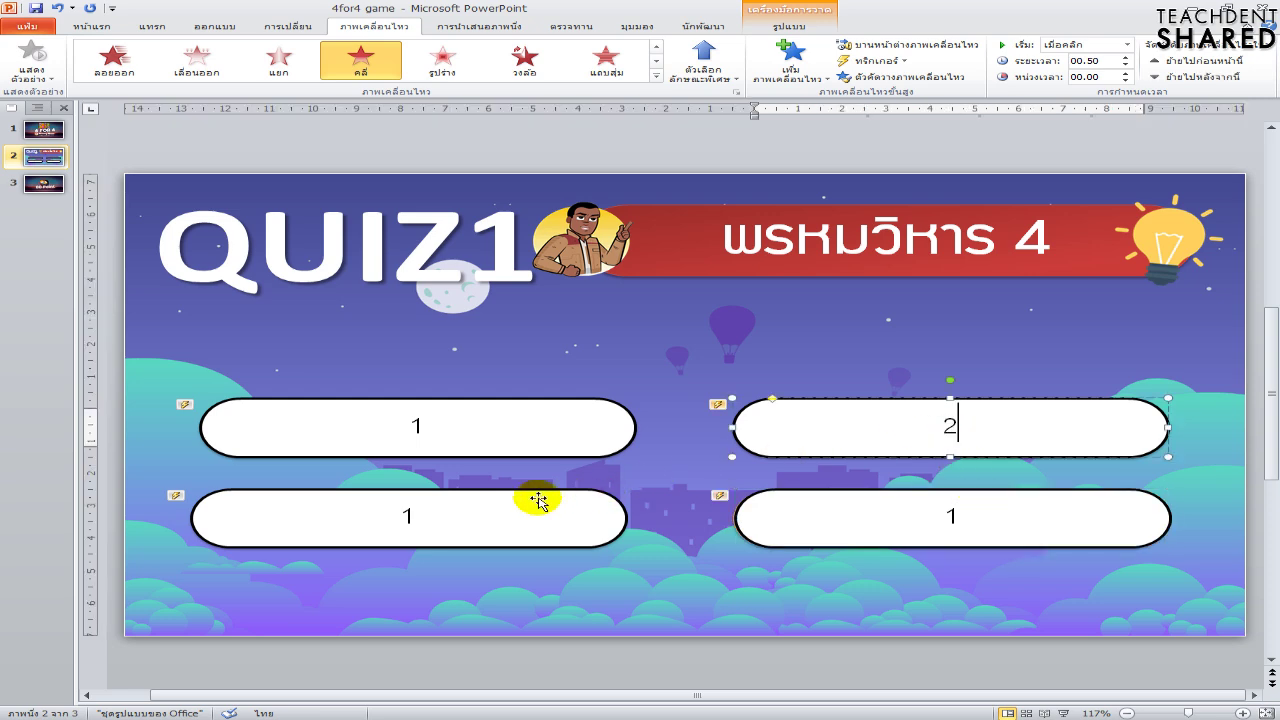
{"action": "left_click", "coordinate": [414, 516]}
{"action": "key", "text": "BackSpace"}
{"action": "type", "text": "3"}
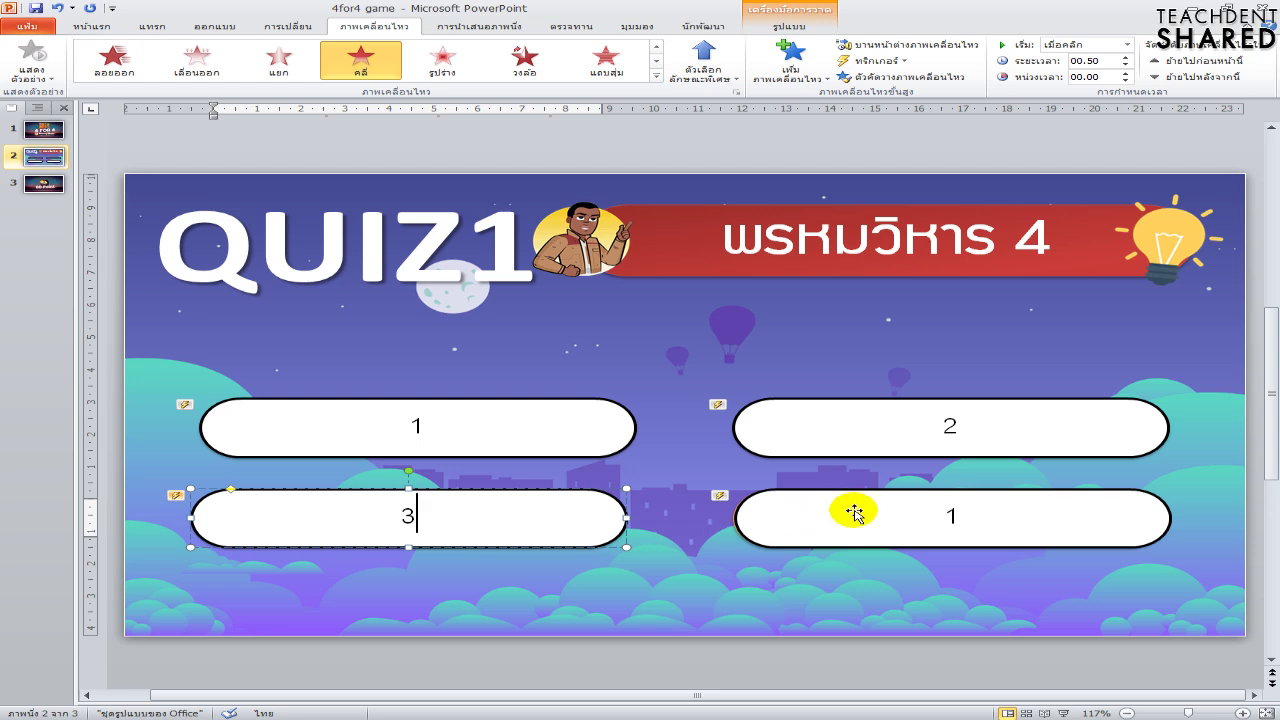
{"action": "left_click", "coordinate": [955, 516]}
{"action": "type", "text": "4"}
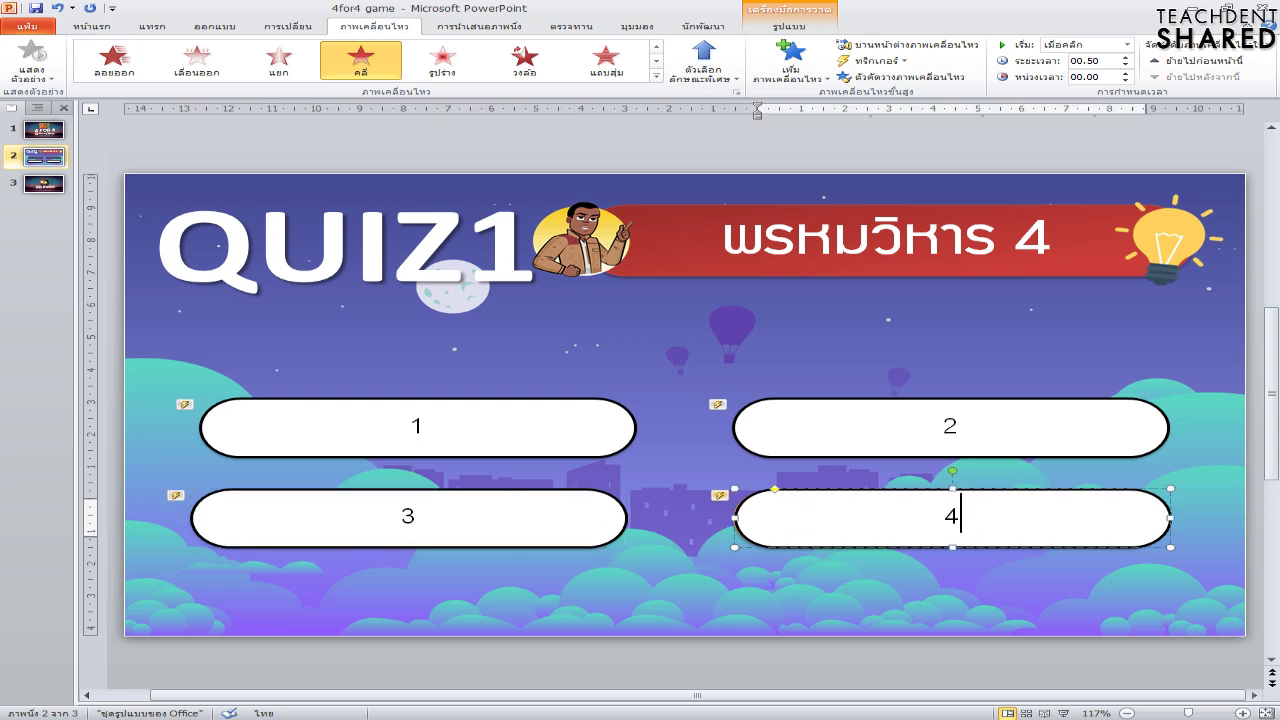
{"action": "left_click", "coordinate": [854, 457]}
{"action": "left_click", "coordinate": [640, 405]}
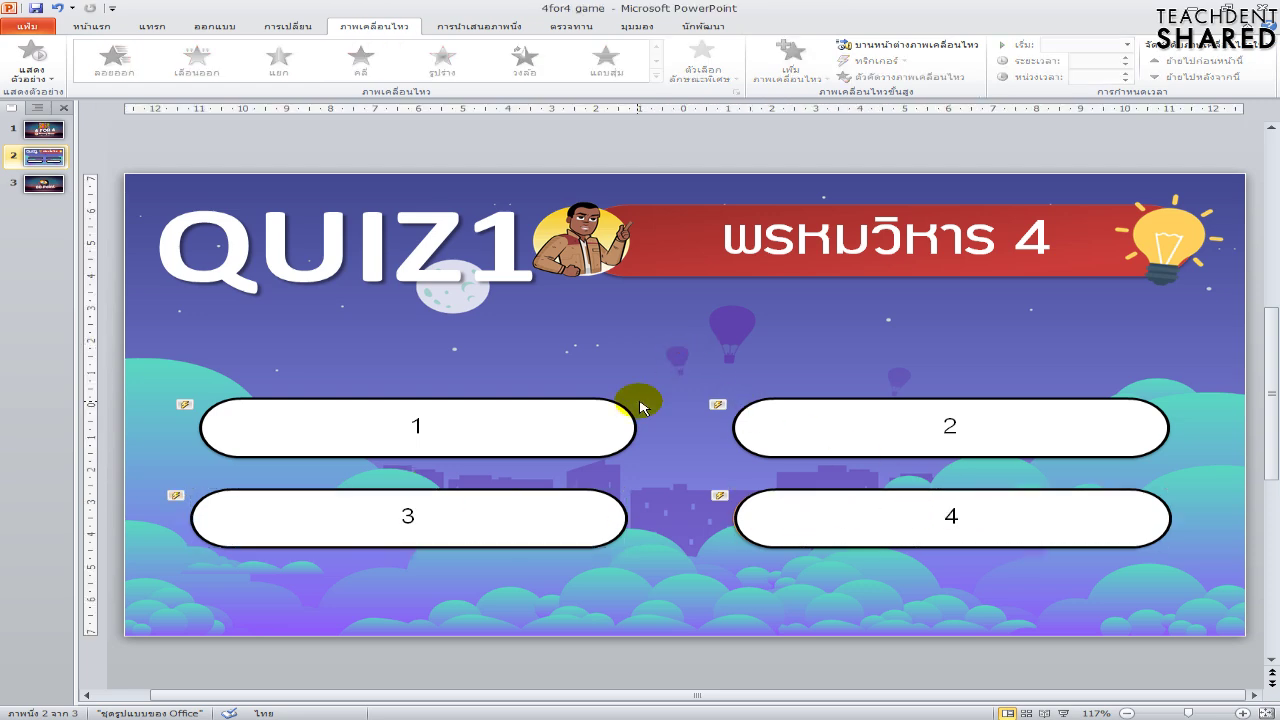
{"action": "key", "text": "shift+F5"}
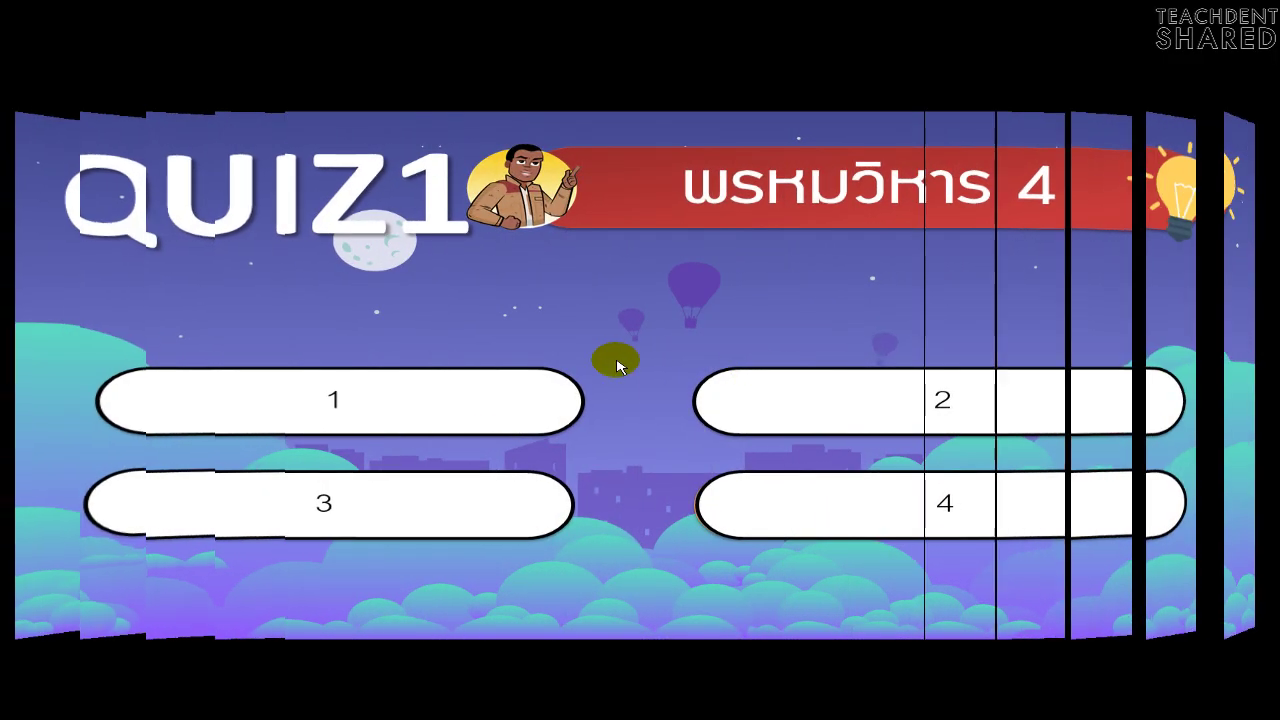
Test the show by revealing the answers under covers 1, 2, 4 and 3, then exit
{"action": "left_click", "coordinate": [430, 405]}
{"action": "left_click", "coordinate": [829, 403]}
{"action": "left_click", "coordinate": [806, 491]}
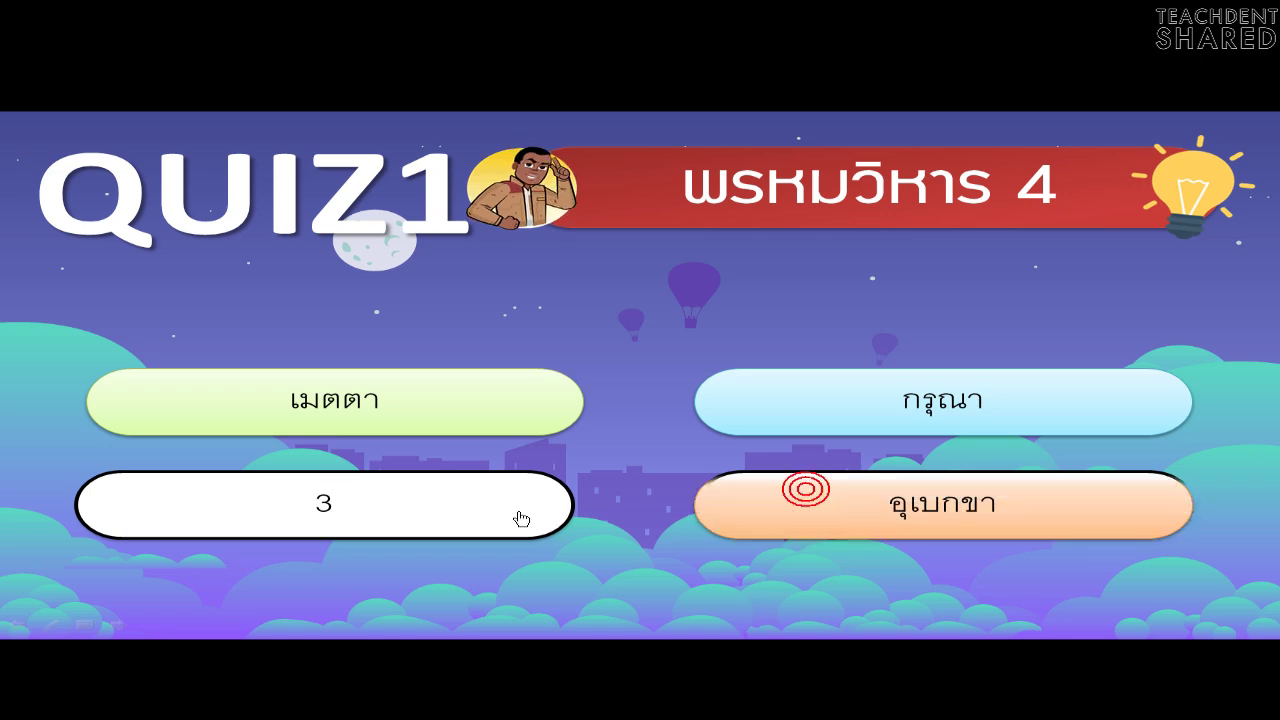
{"action": "left_click", "coordinate": [452, 509]}
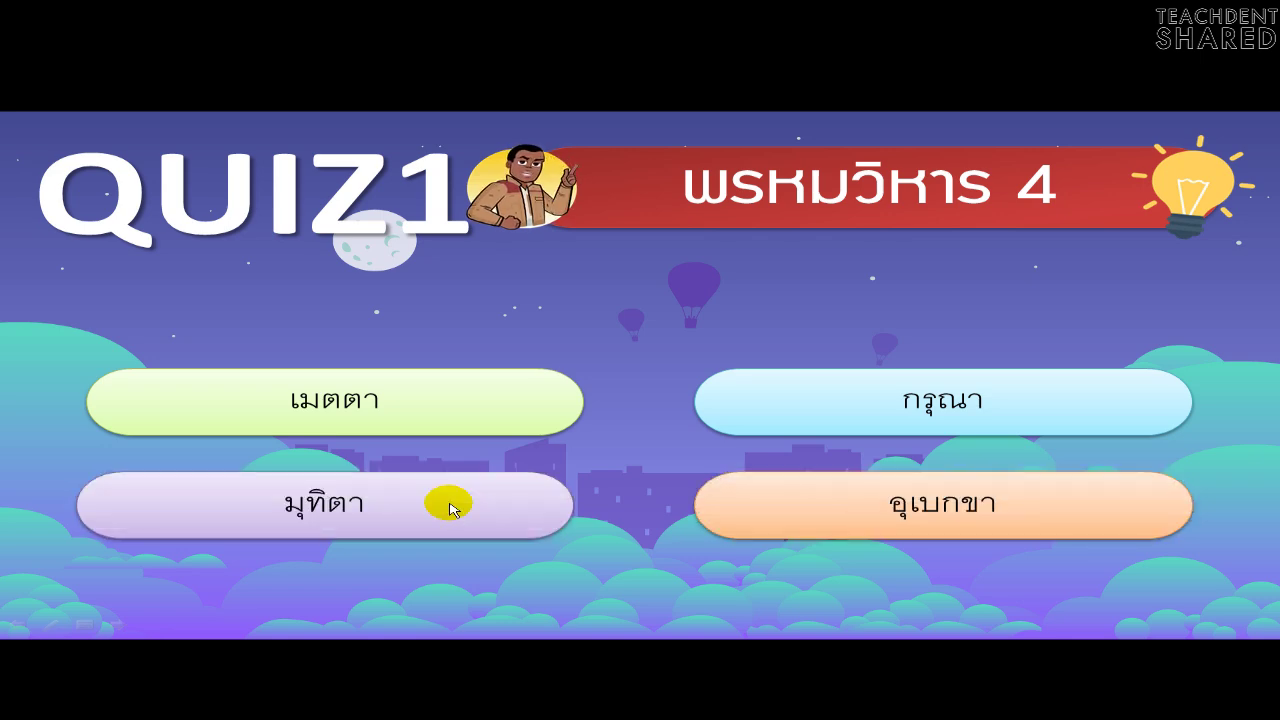
{"action": "key", "text": "Escape"}
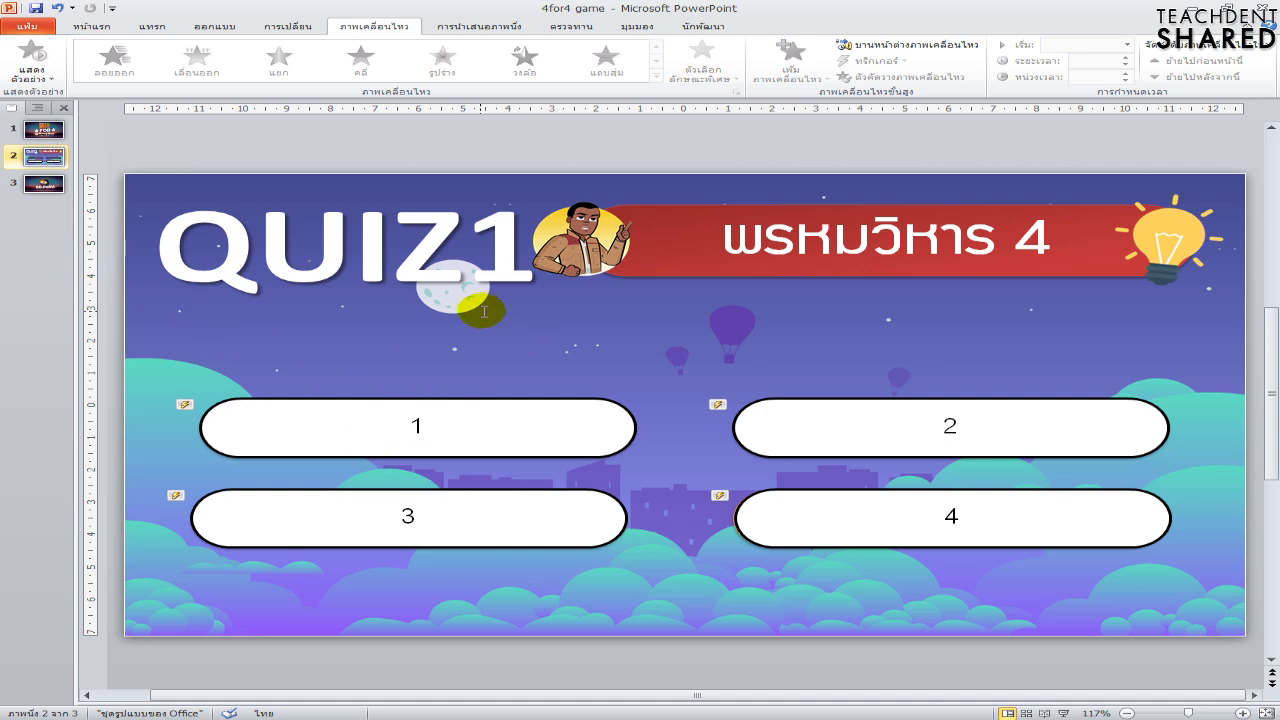
On slide 3, replace the 00 in the score text with 50 so it reads '50 Point'
{"action": "left_click", "coordinate": [44, 184]}
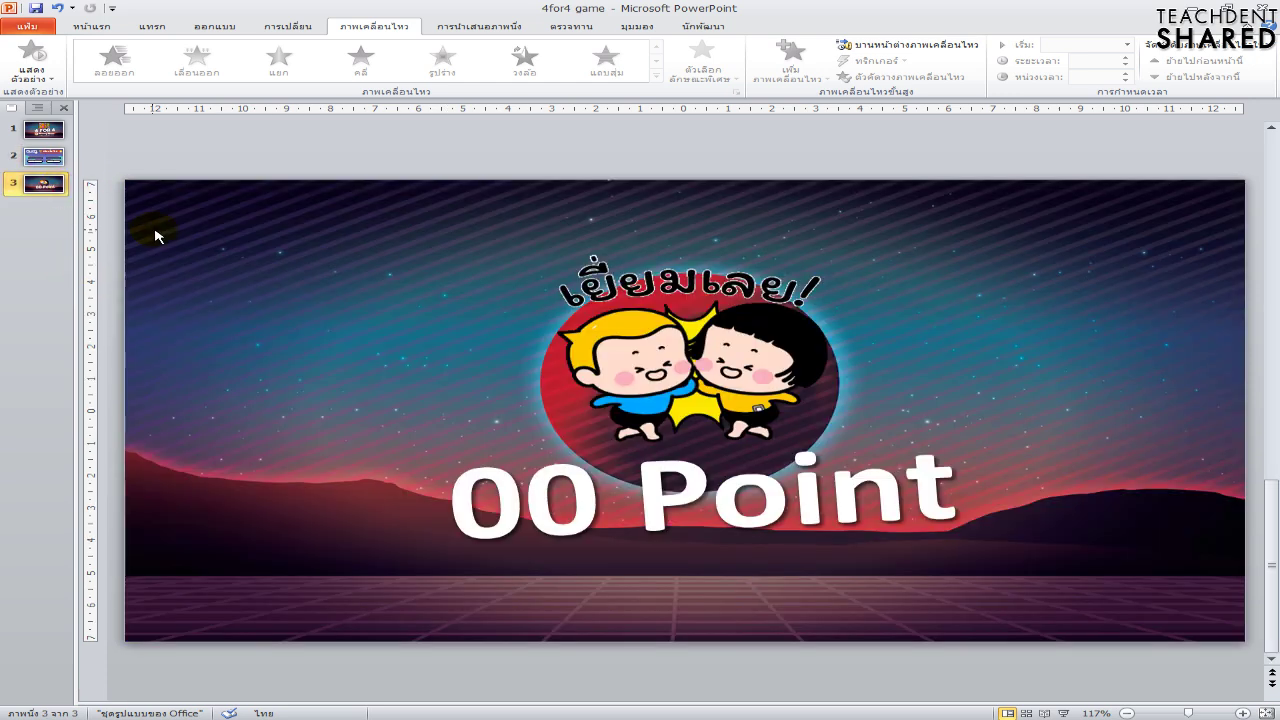
{"action": "left_click", "coordinate": [44, 156]}
{"action": "left_click", "coordinate": [44, 184]}
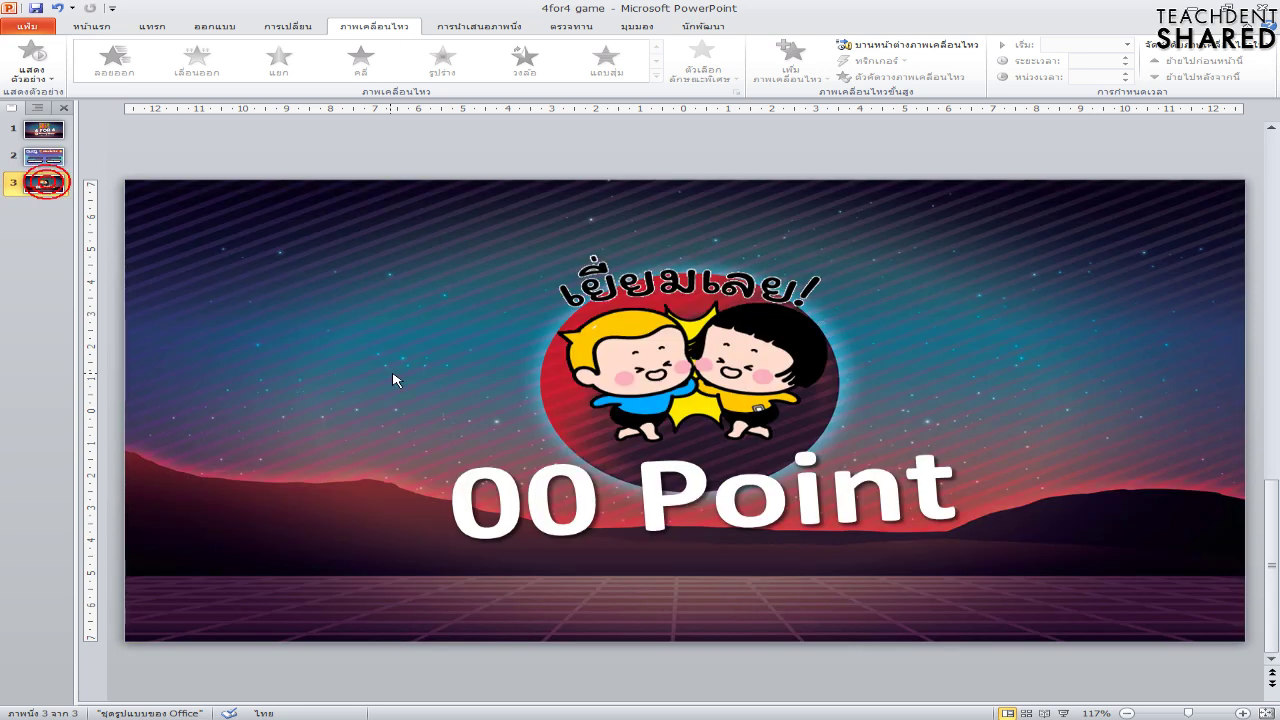
{"action": "left_click", "coordinate": [524, 485]}
{"action": "left_click_drag", "start_coordinate": [580, 485], "coordinate": [418, 494]}
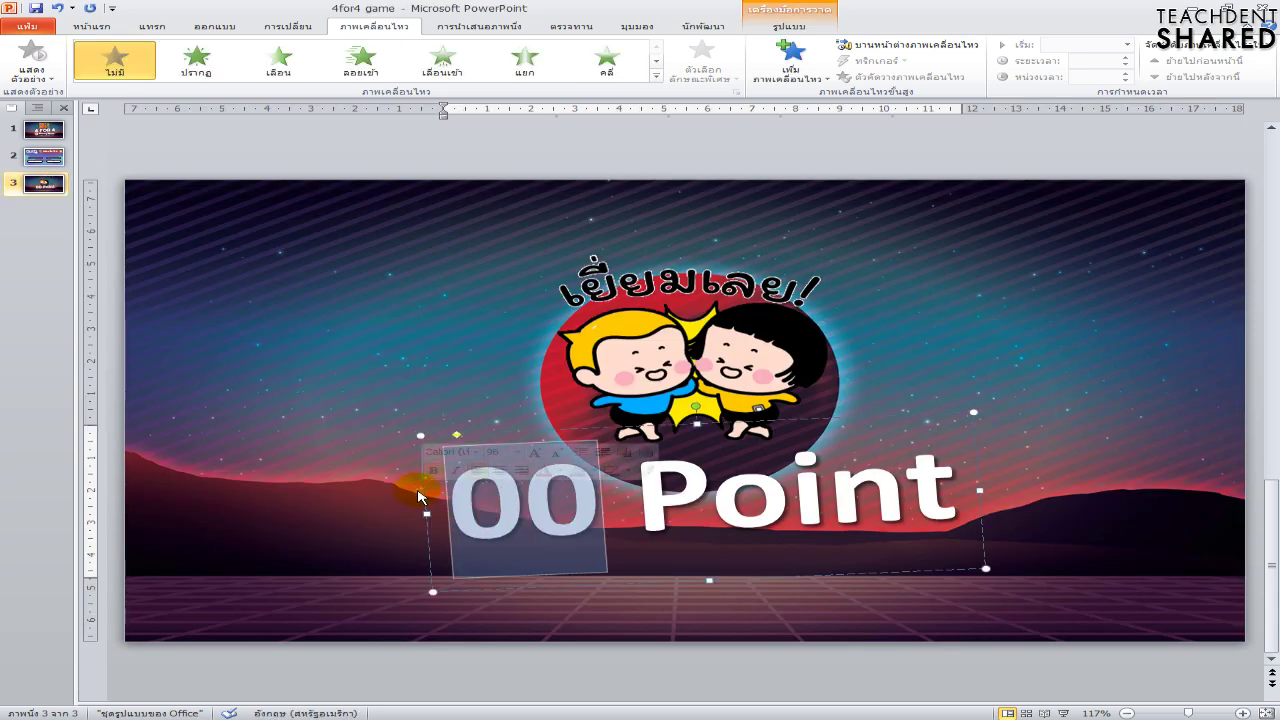
{"action": "type", "text": "50"}
{"action": "left_click", "coordinate": [303, 438]}
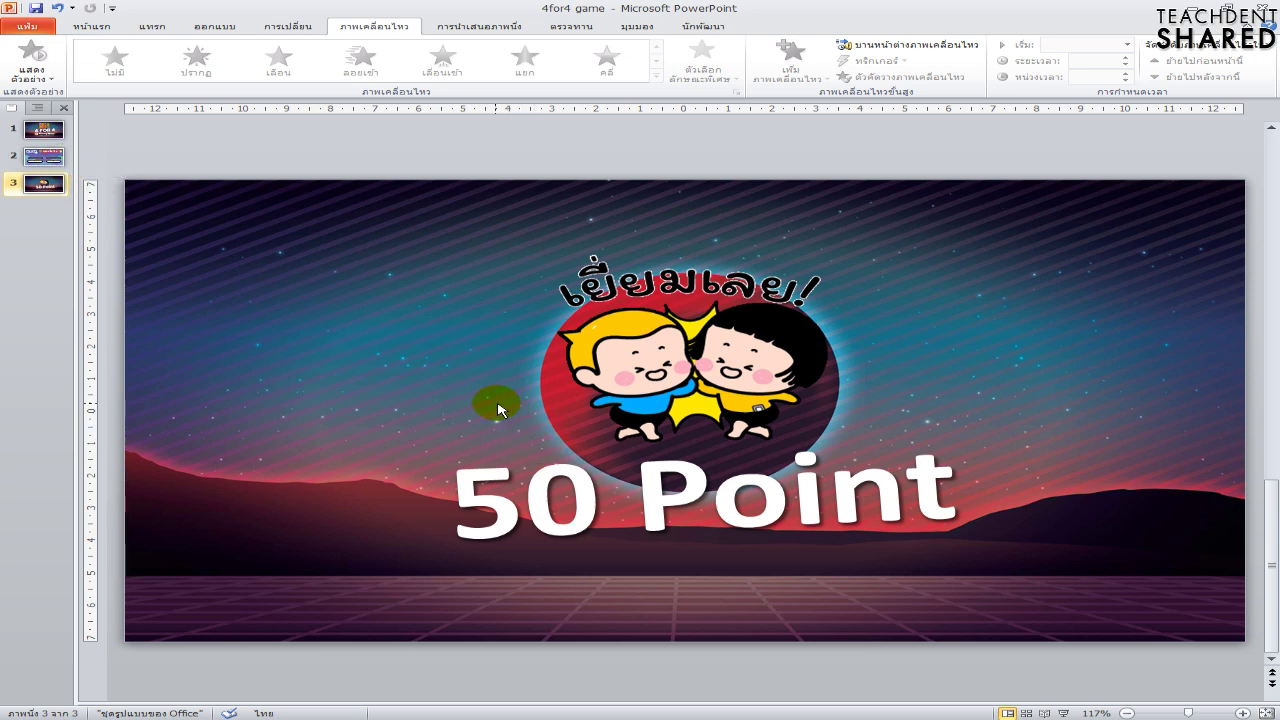
{"action": "left_click", "coordinate": [44, 163]}
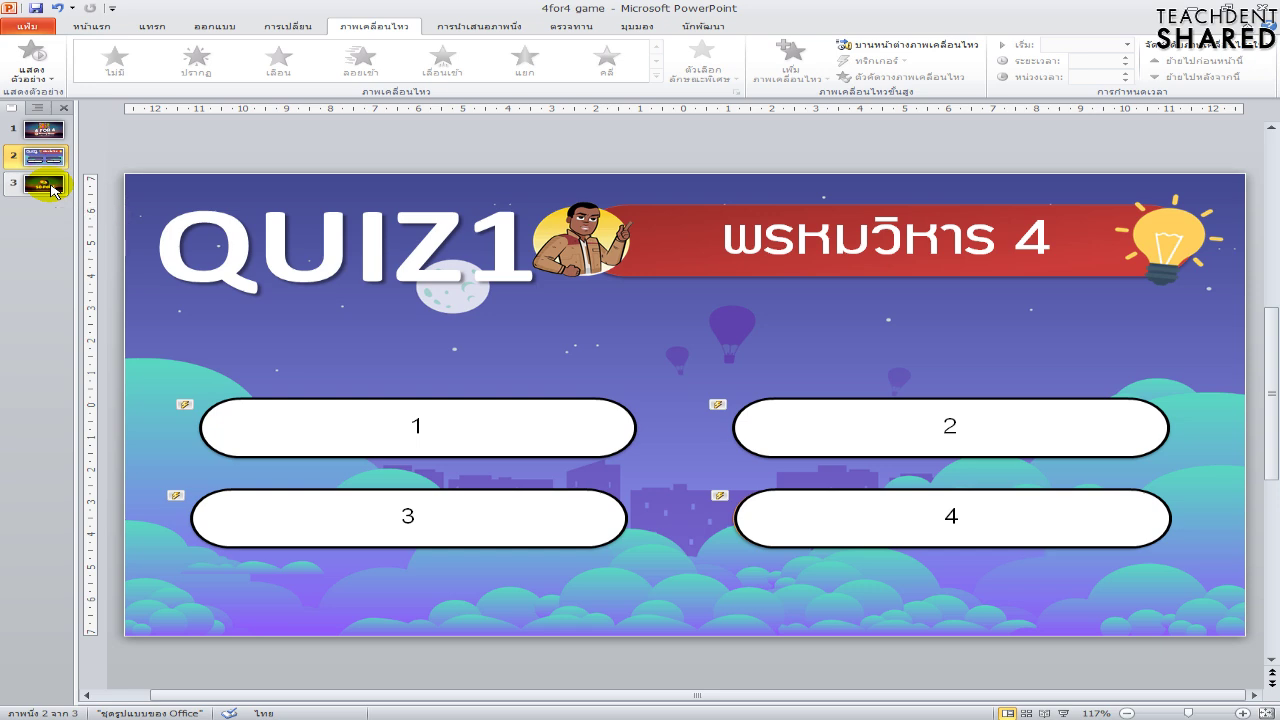
Widen the thumbnail pane and duplicate the QUIZ1 and 50 Point slides as slides 4 and 5
{"action": "left_click_drag", "start_coordinate": [76, 150], "coordinate": [106, 155]}
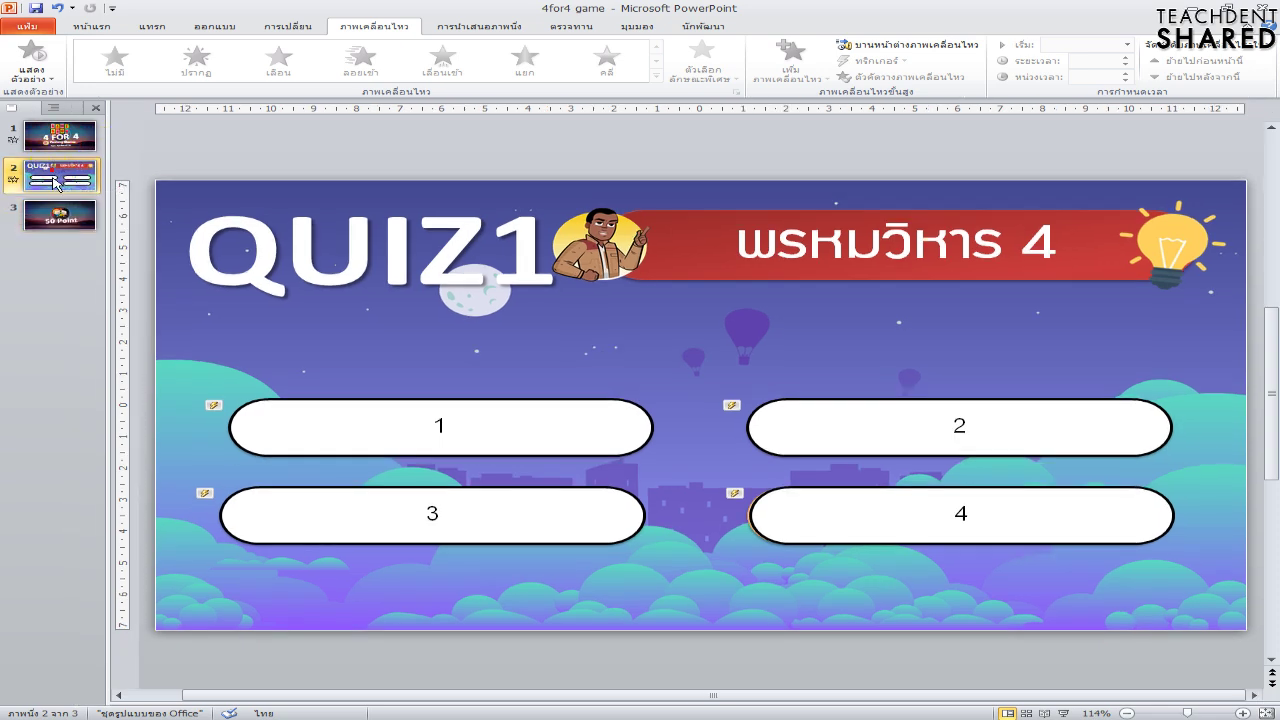
{"action": "right_click", "coordinate": [57, 226]}
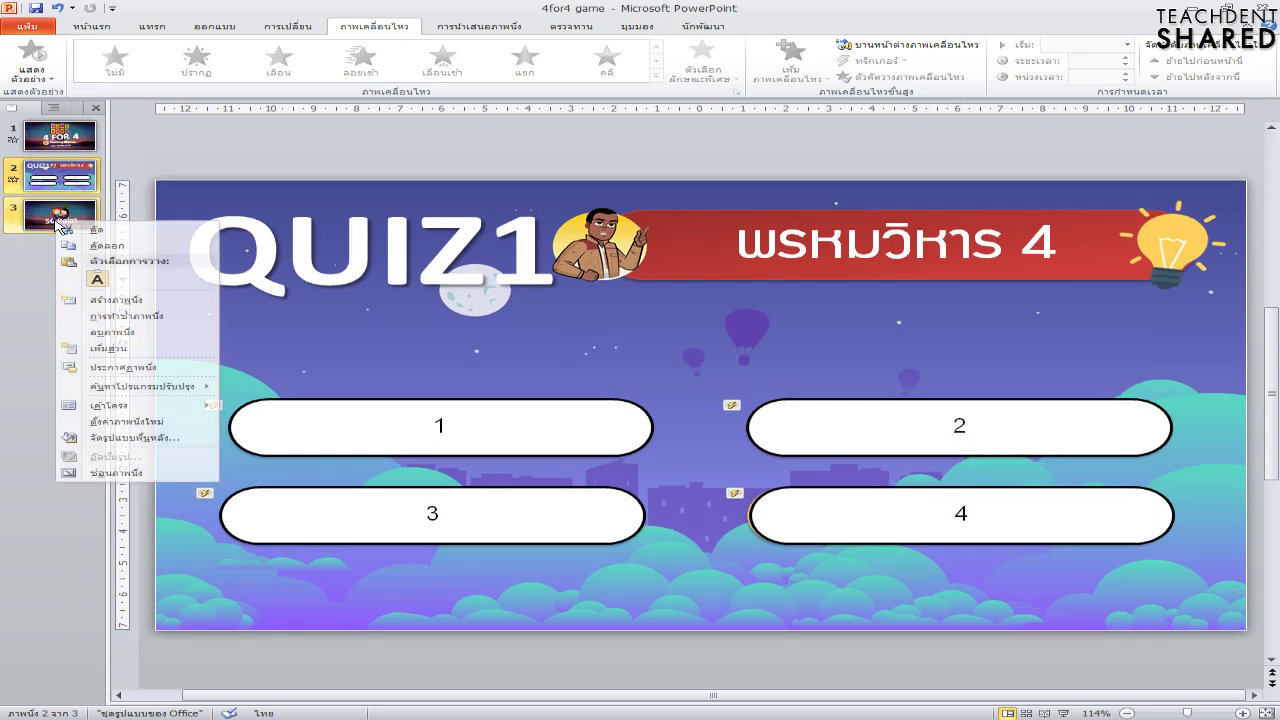
{"action": "key", "text": "Escape"}
{"action": "right_click", "coordinate": [57, 226]}
{"action": "key", "text": "Escape"}
{"action": "right_click", "coordinate": [57, 226]}
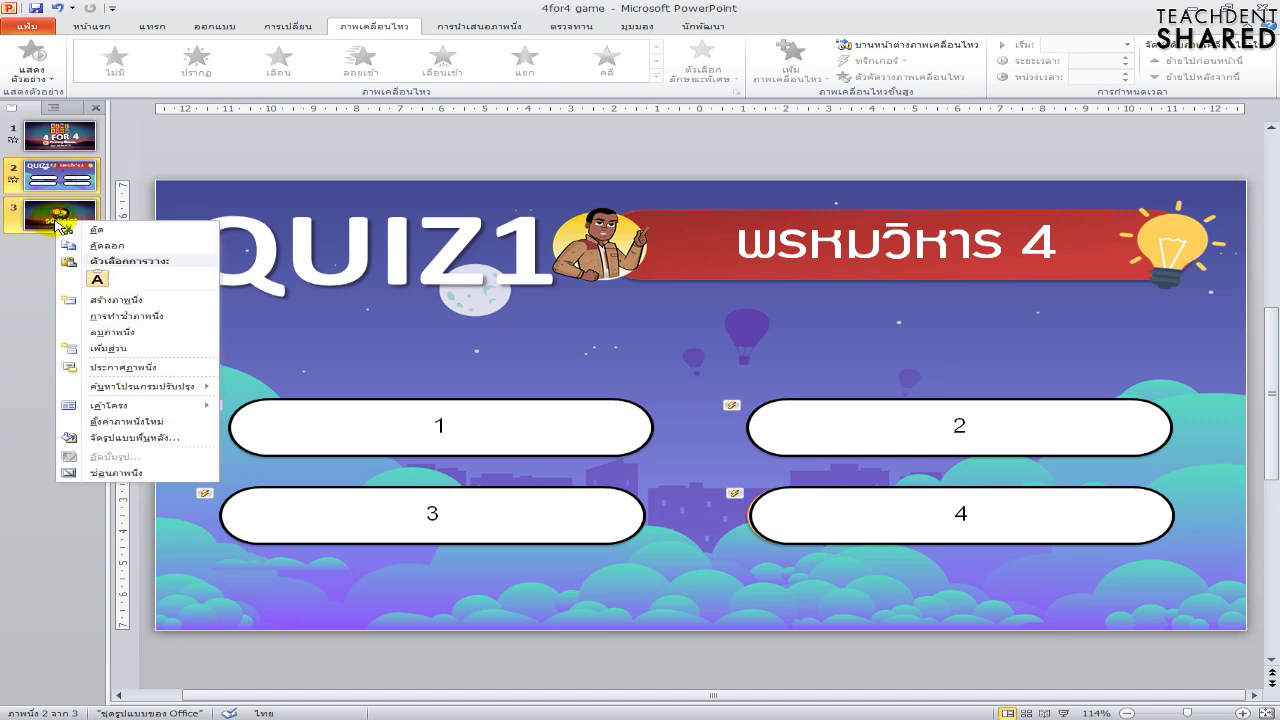
{"action": "left_click", "coordinate": [121, 317]}
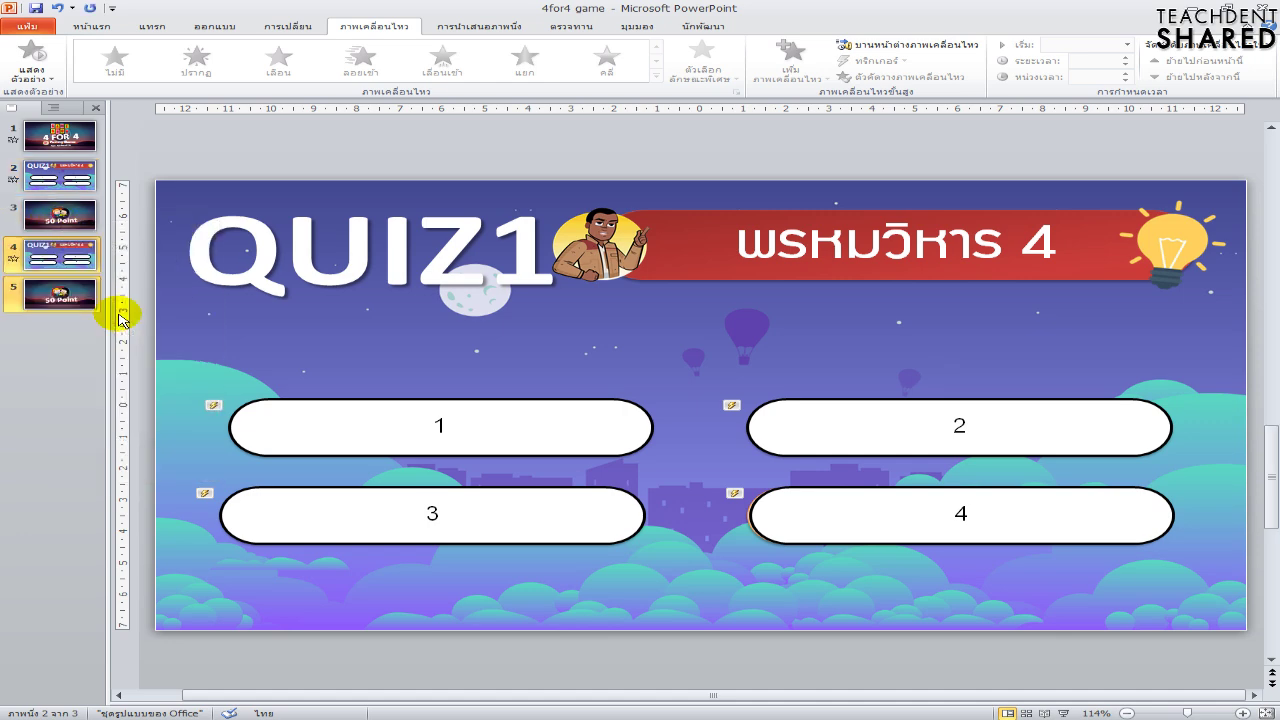
On slide 5, change the score text from 50 to 100 Point
{"action": "left_click", "coordinate": [58, 295]}
{"action": "left_click", "coordinate": [622, 501]}
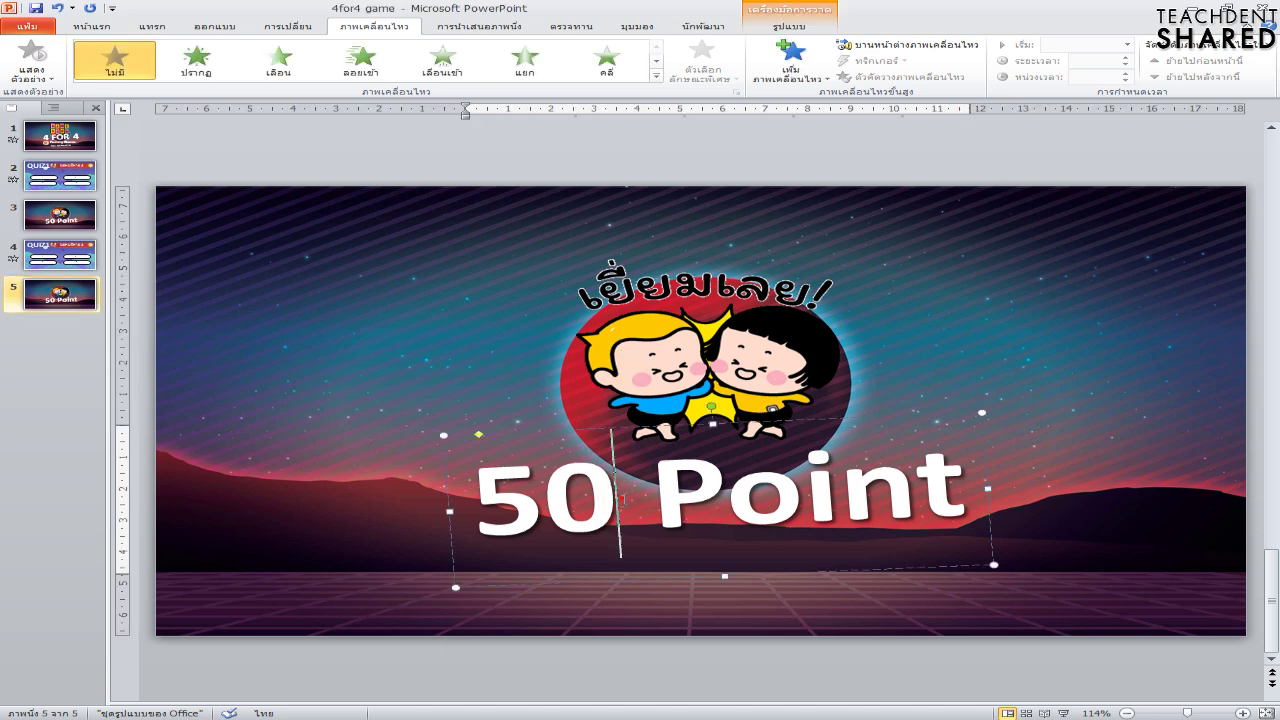
{"action": "left_click_drag", "start_coordinate": [614, 501], "coordinate": [472, 500]}
{"action": "type", "text": "1"}
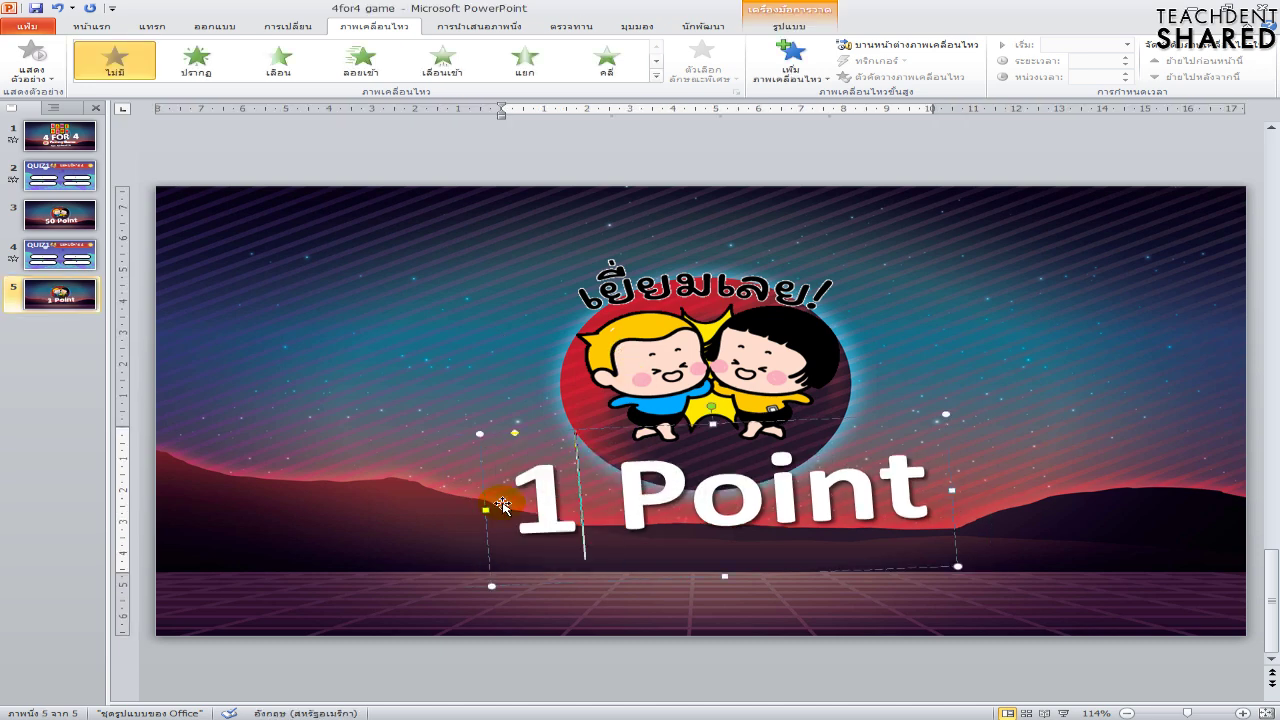
{"action": "type", "text": "00"}
Swap the old cartoon for a cheering-girl GIF from Gif & BG, shrunk and placed above the text
{"action": "left_click", "coordinate": [660, 363]}
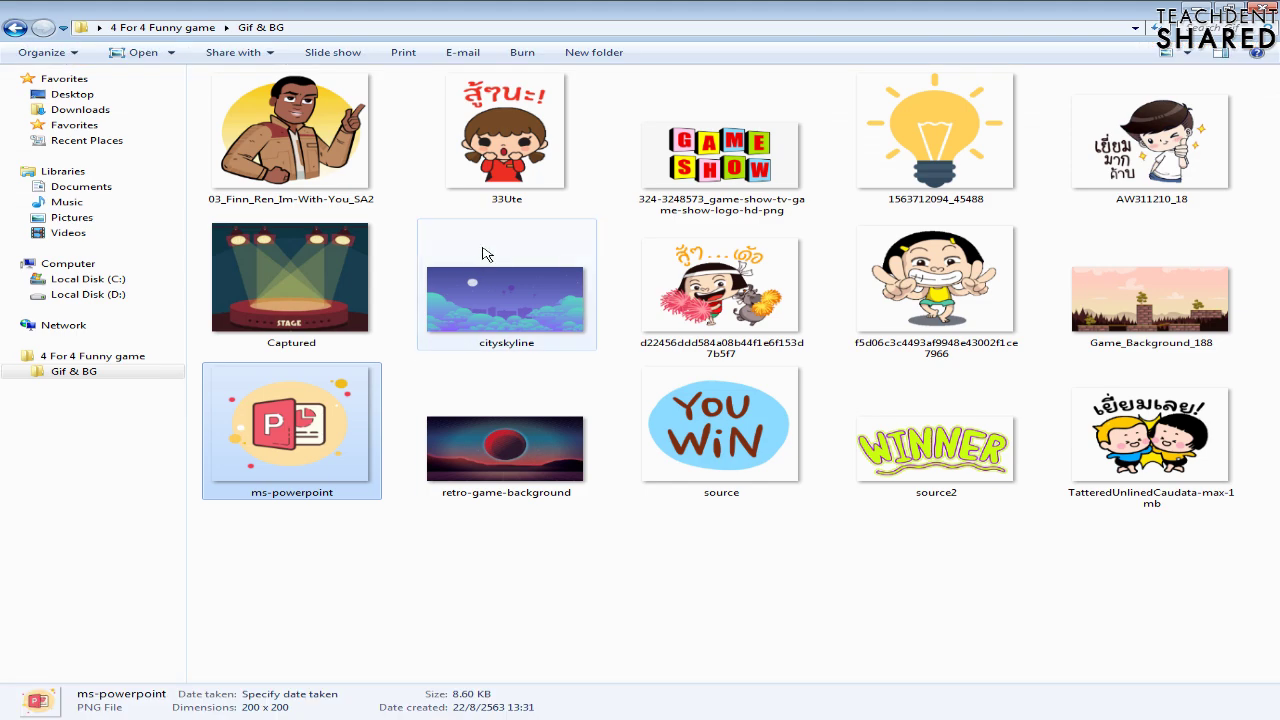
{"action": "left_click", "coordinate": [500, 160]}
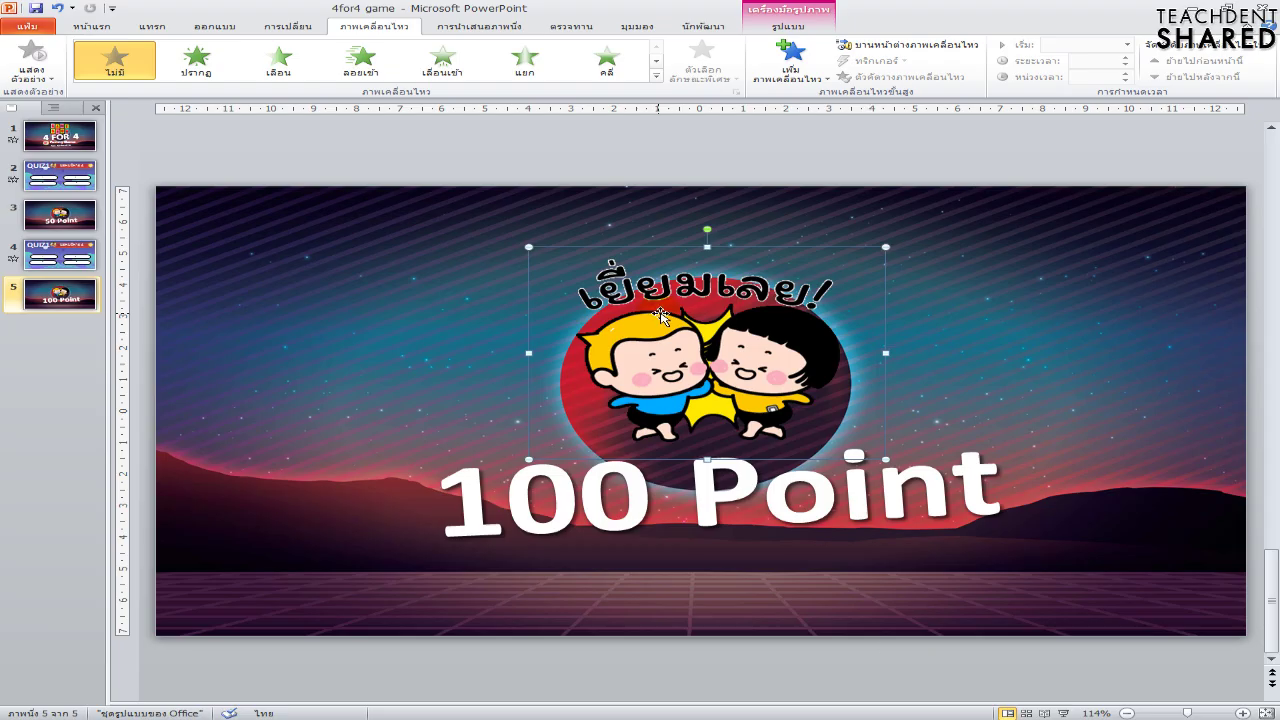
{"action": "key", "text": "Delete"}
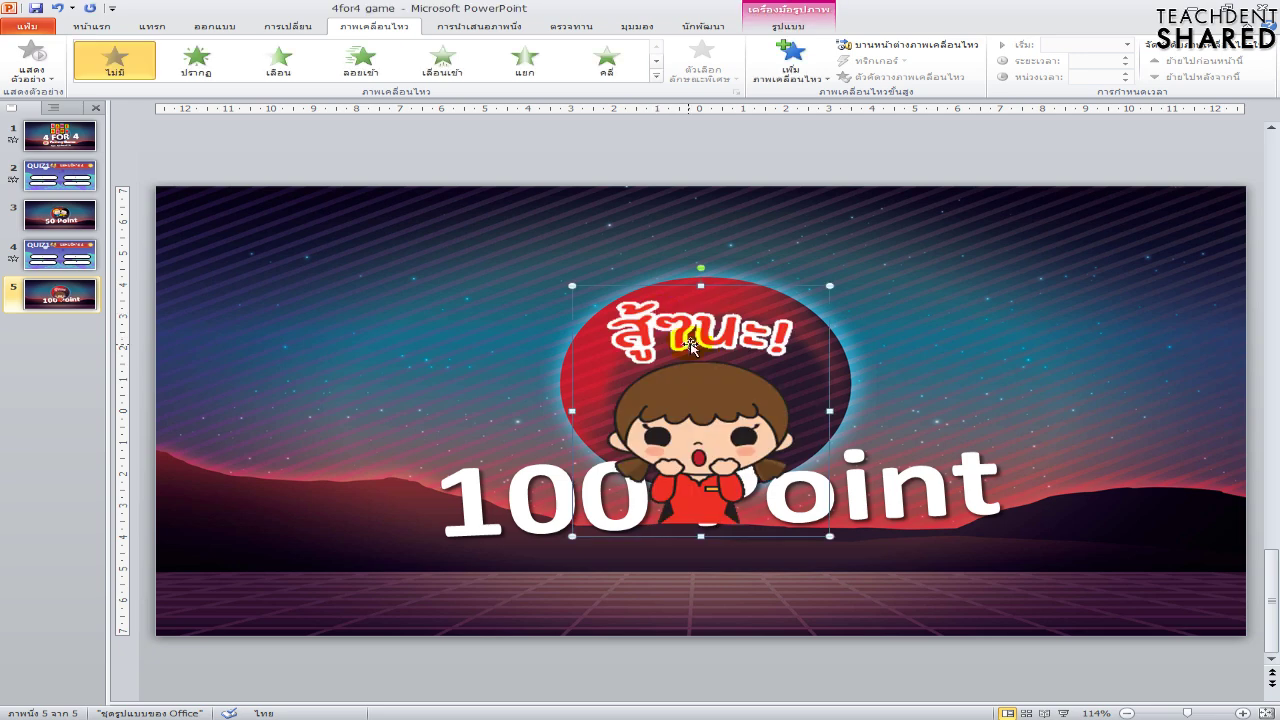
{"action": "left_click_drag", "start_coordinate": [572, 287], "coordinate": [632, 344]}
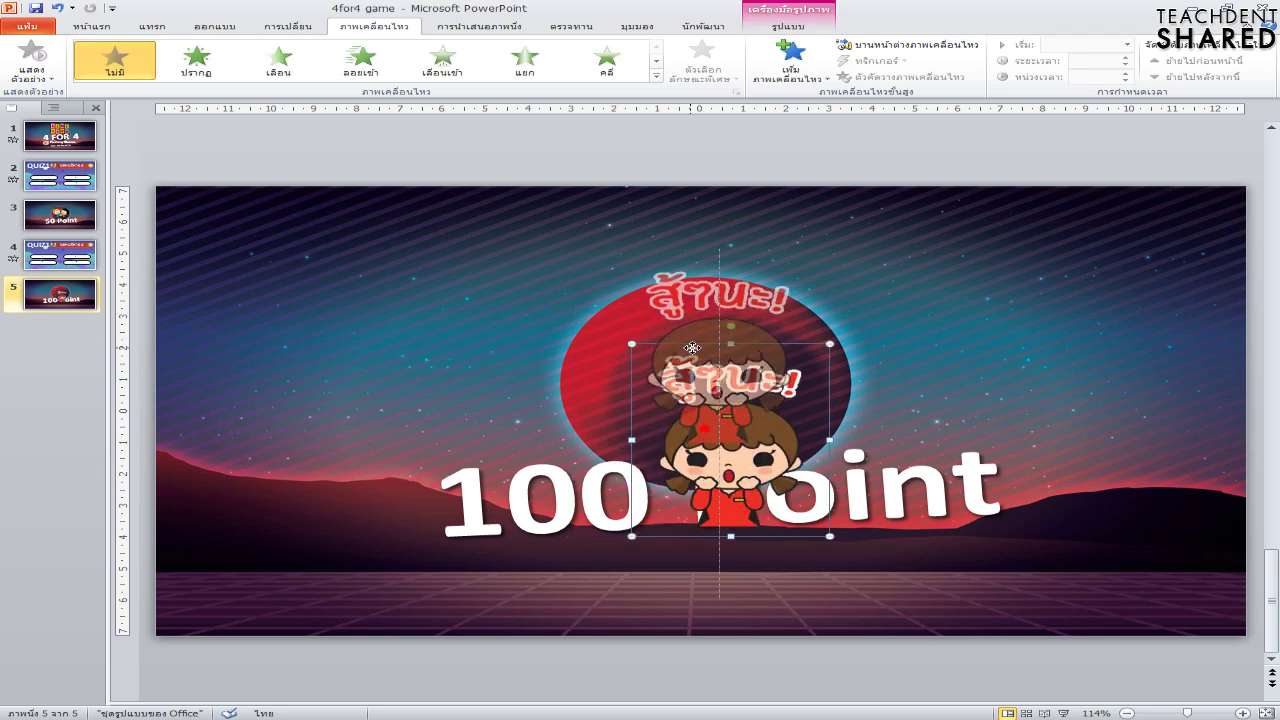
{"action": "left_click_drag", "start_coordinate": [715, 435], "coordinate": [697, 357]}
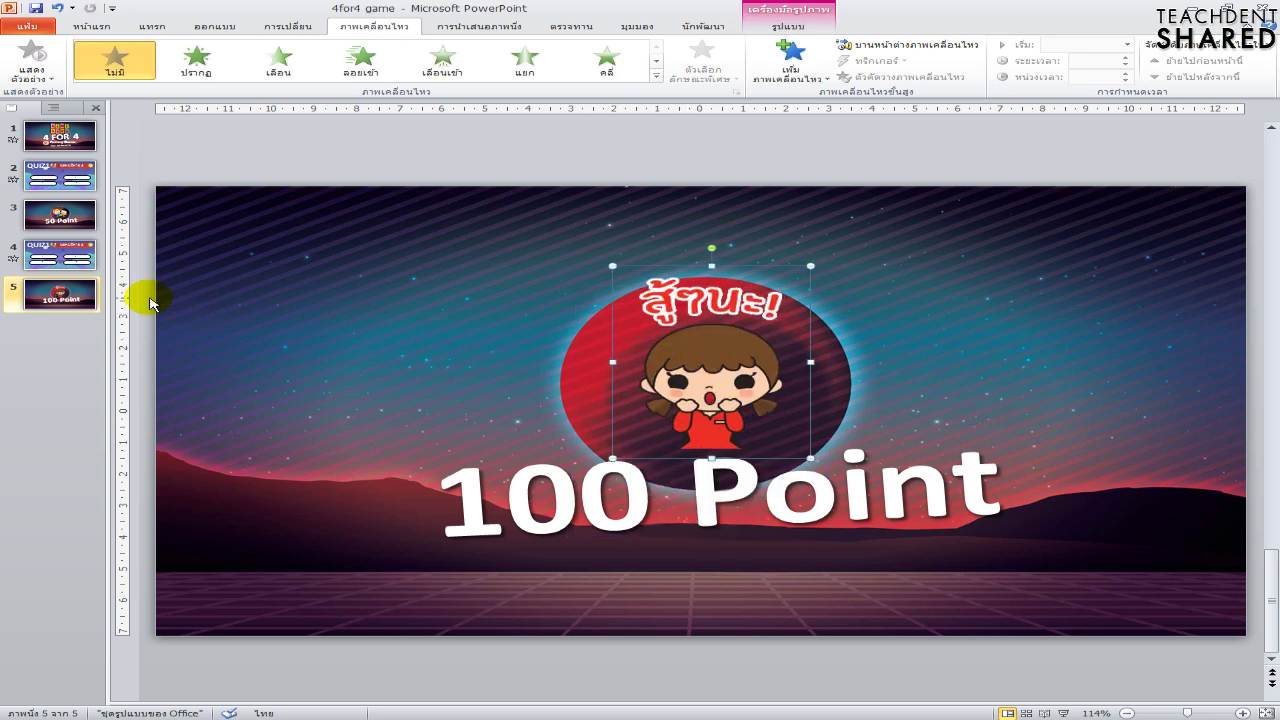
{"action": "left_click", "coordinate": [80, 262]}
Change the slide 4 title from QUIZ1 to QUIZ2
{"action": "left_click", "coordinate": [532, 266]}
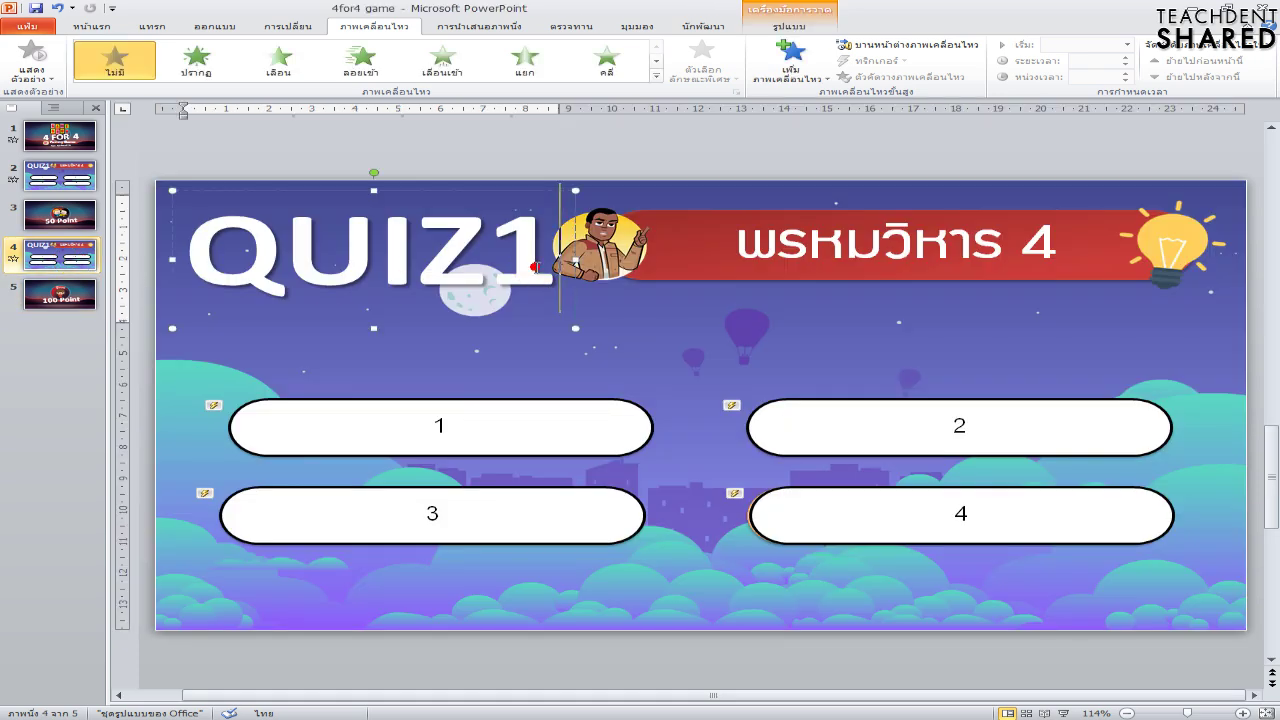
{"action": "key", "text": "BackSpace"}
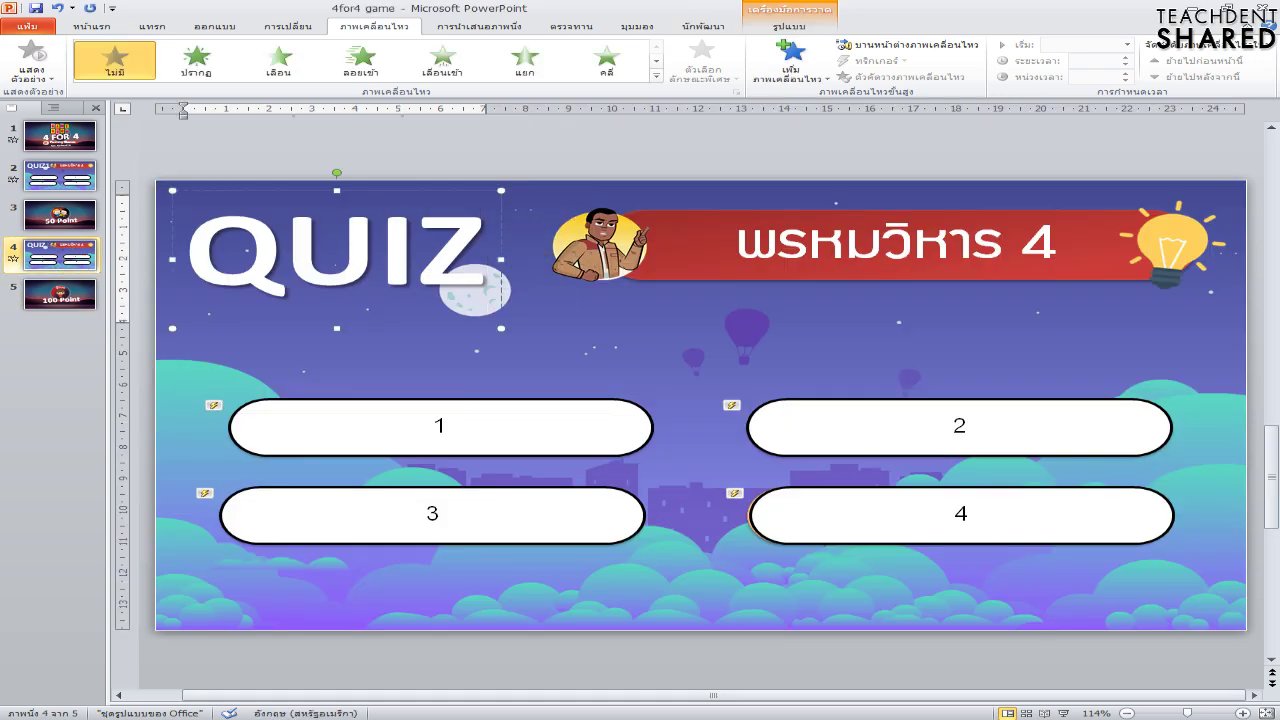
{"action": "type", "text": "2"}
Replace the red banner text with อุปกรณ์รับข้อมูล copied from the Notepad word list
{"action": "left_click", "coordinate": [746, 258]}
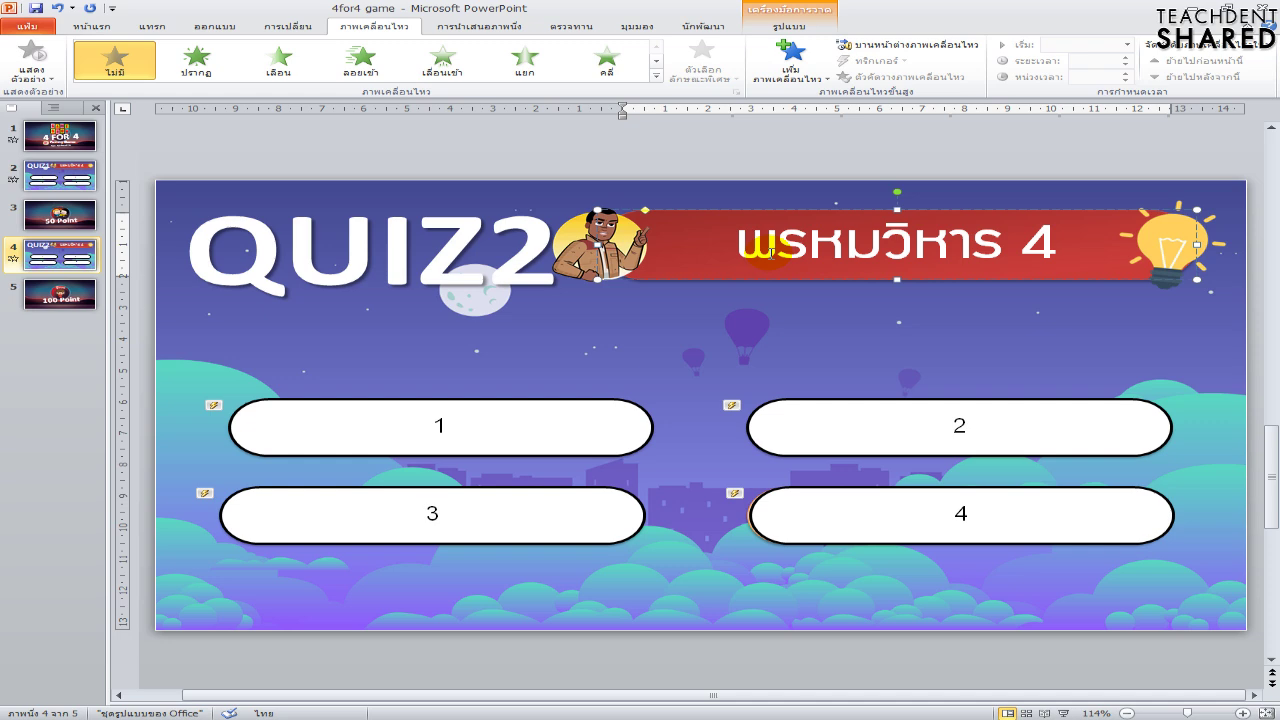
{"action": "triple_click", "coordinate": [772, 252]}
{"action": "left_click", "coordinate": [658, 716]}
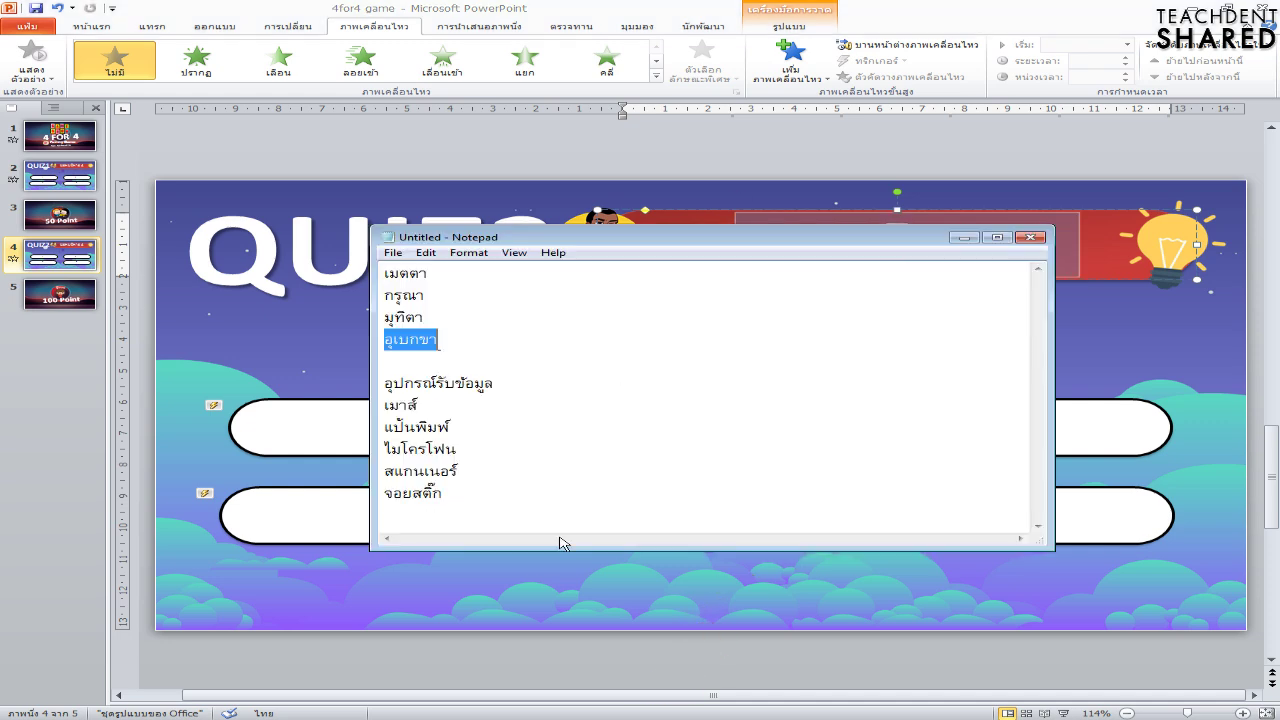
{"action": "double_click", "coordinate": [497, 385]}
{"action": "key", "text": "ctrl+c"}
{"action": "left_click", "coordinate": [845, 215]}
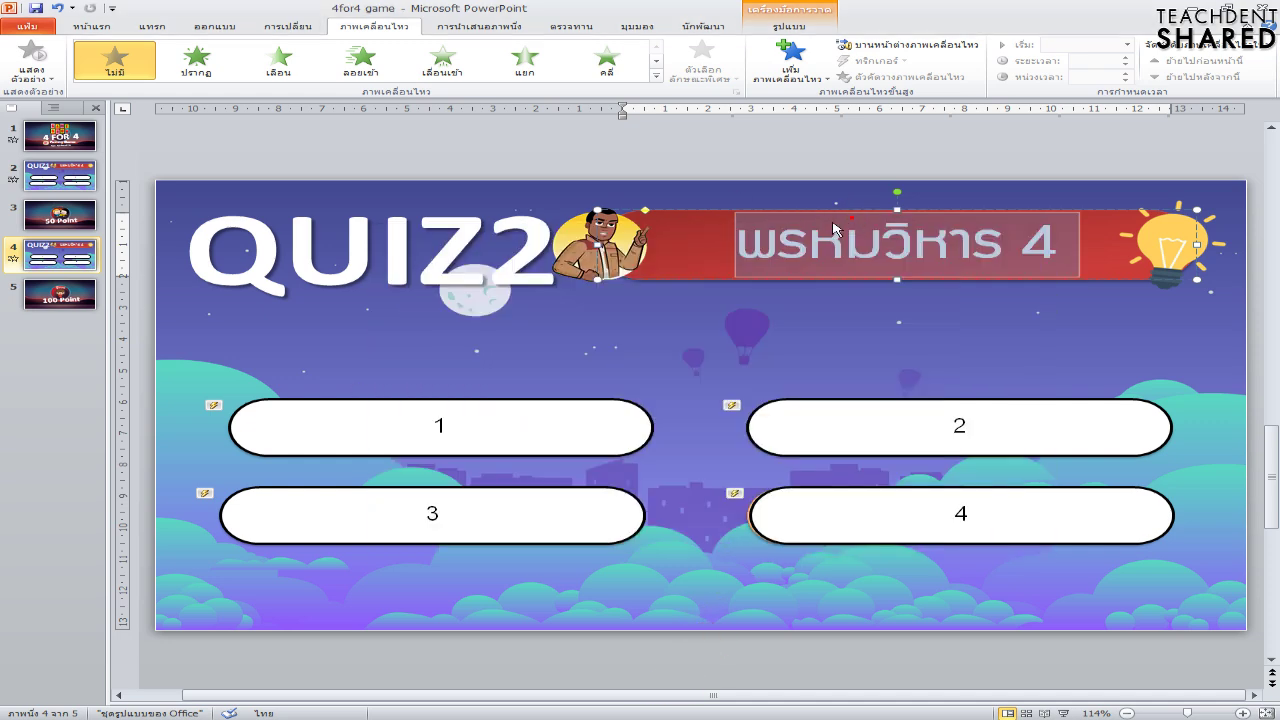
{"action": "left_click", "coordinate": [806, 240]}
{"action": "key", "text": "ctrl+v"}
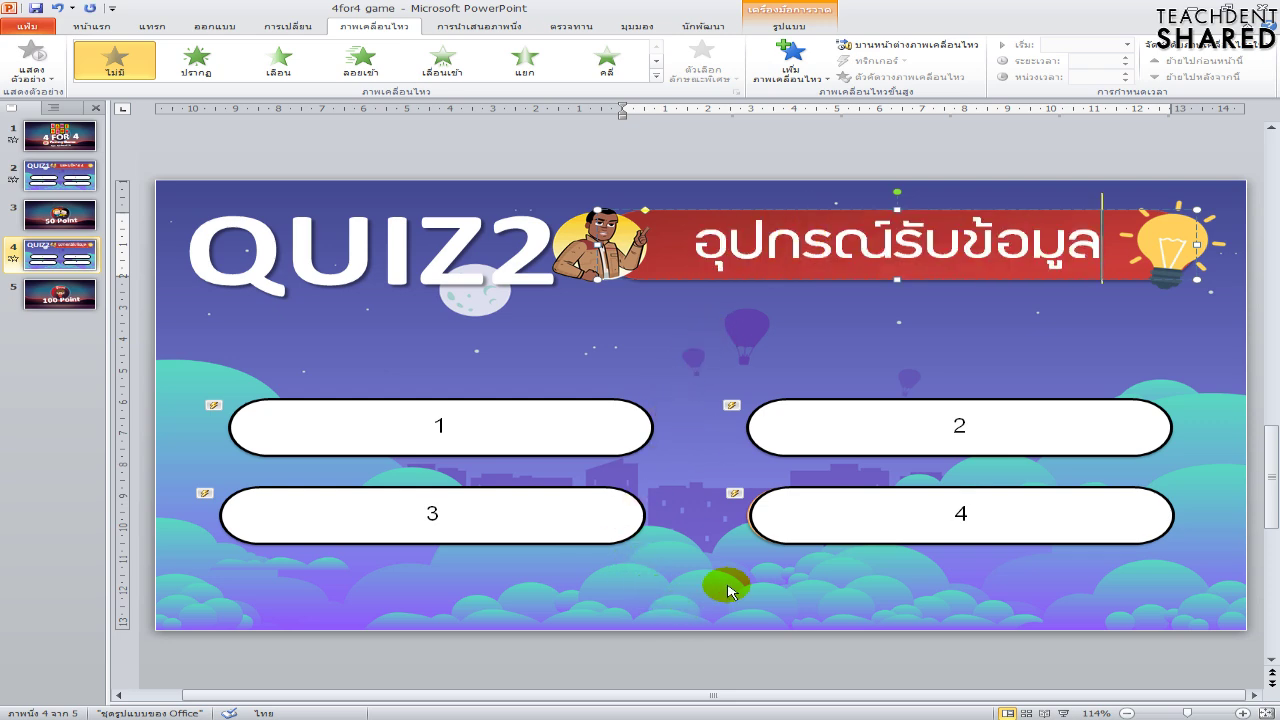
{"action": "left_click", "coordinate": [806, 534]}
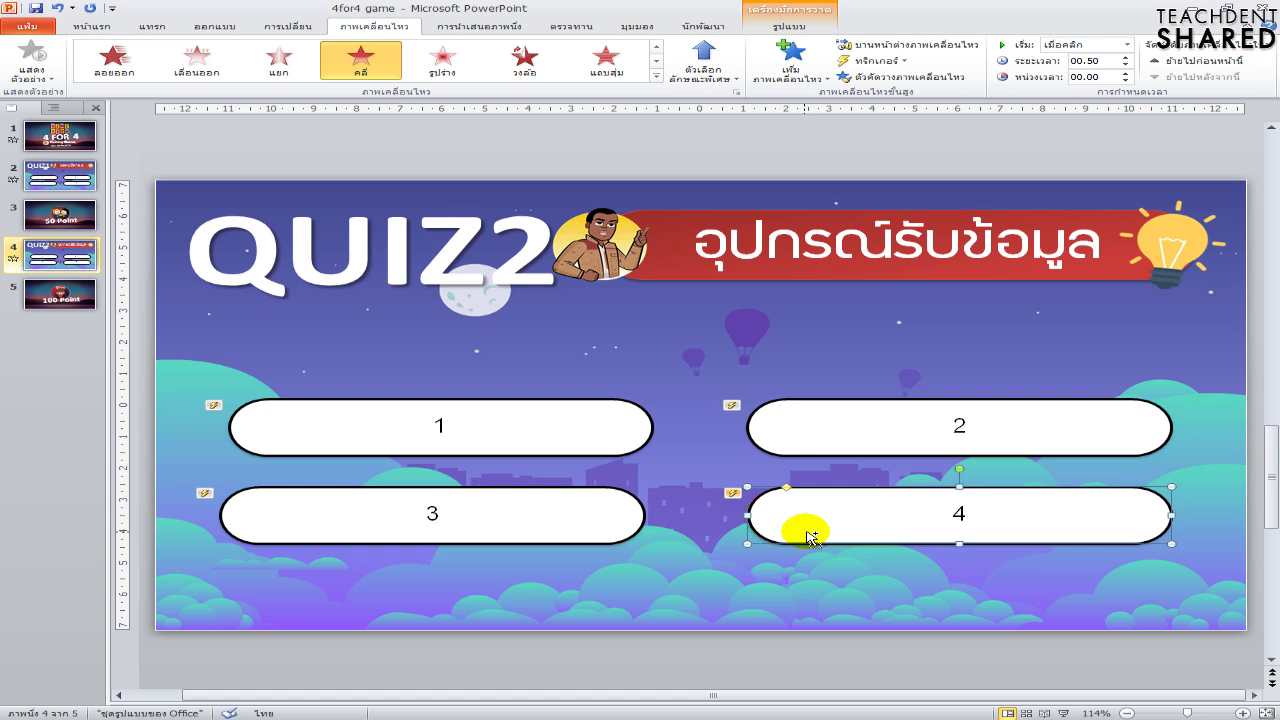
Select all four numbered cover boxes and move them higher on the slide
{"action": "left_click", "coordinate": [768, 600]}
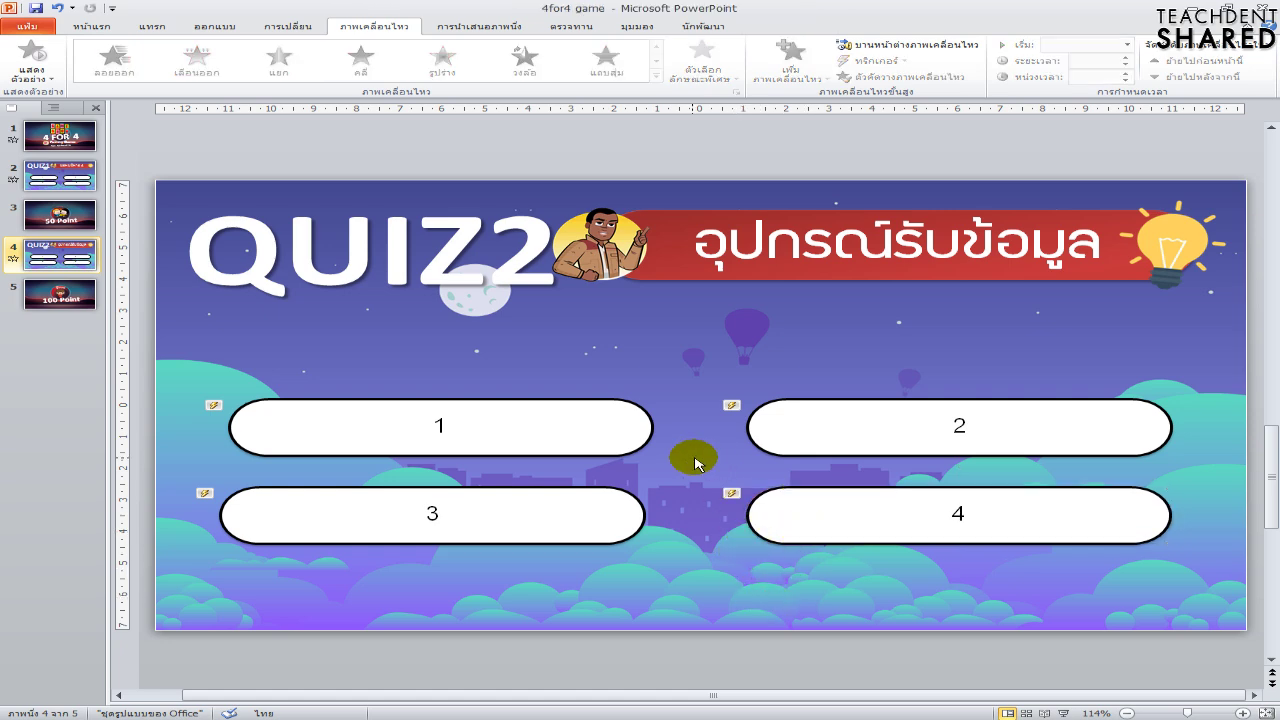
{"action": "left_click_drag", "start_coordinate": [690, 458], "coordinate": [1188, 578]}
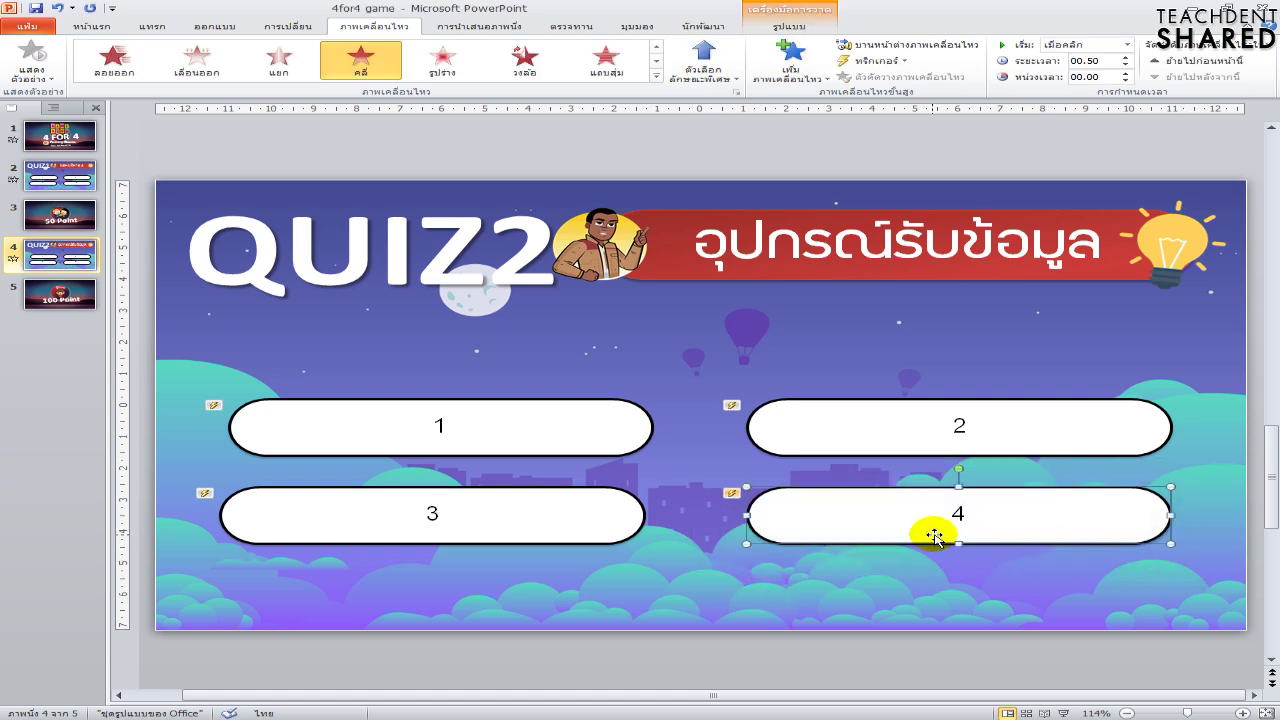
{"action": "left_click_drag", "start_coordinate": [169, 369], "coordinate": [1180, 574]}
{"action": "left_click_drag", "start_coordinate": [169, 369], "coordinate": [1180, 574]}
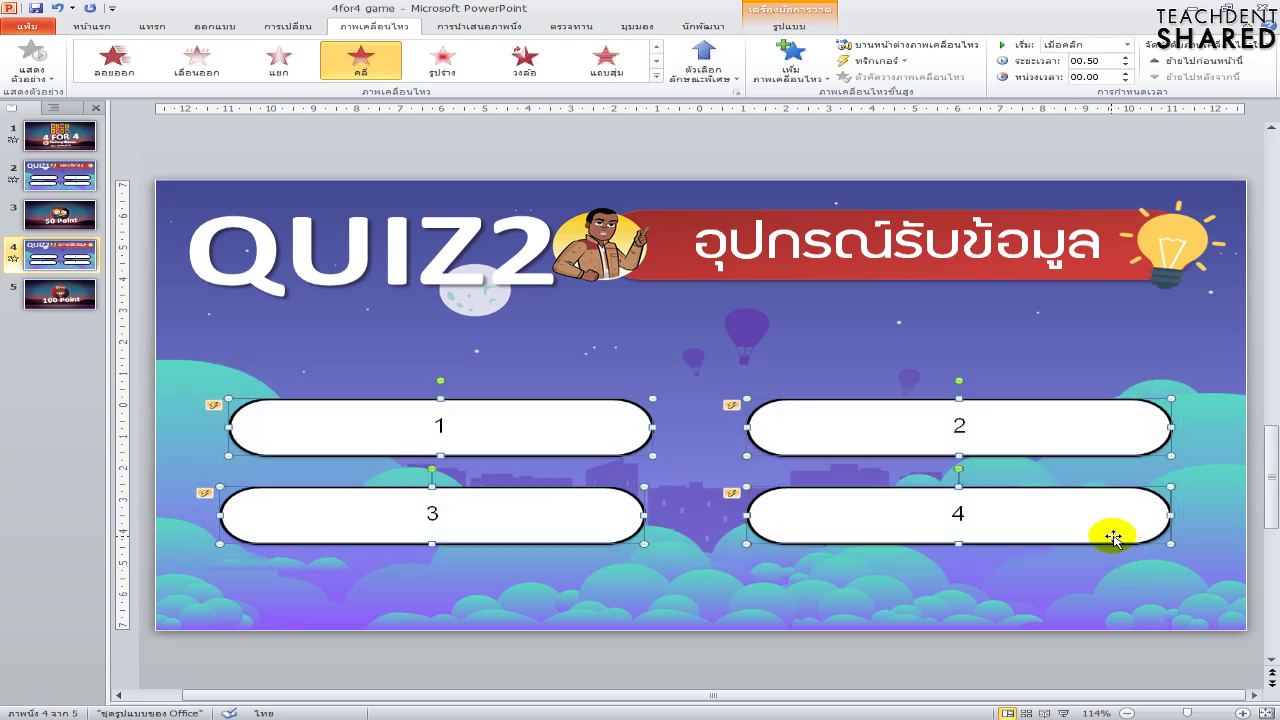
{"action": "left_click_drag", "start_coordinate": [1086, 522], "coordinate": [1068, 478]}
{"action": "left_click", "coordinate": [1200, 585]}
Copy cover box 4 to the lower middle and number the new box 5
{"action": "left_click_drag", "start_coordinate": [1200, 585], "coordinate": [730, 420]}
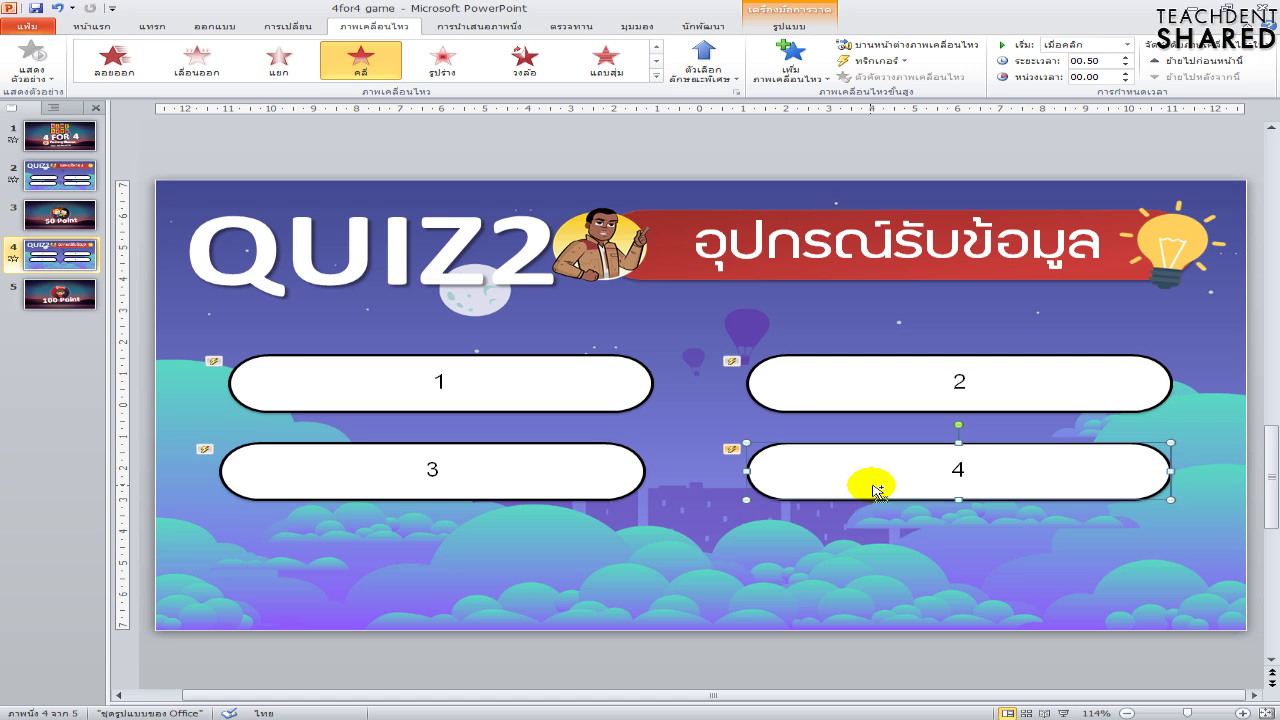
{"action": "left_click_drag", "start_coordinate": [884, 490], "coordinate": [592, 576]}
{"action": "left_click", "coordinate": [675, 560]}
{"action": "type", "text": "5"}
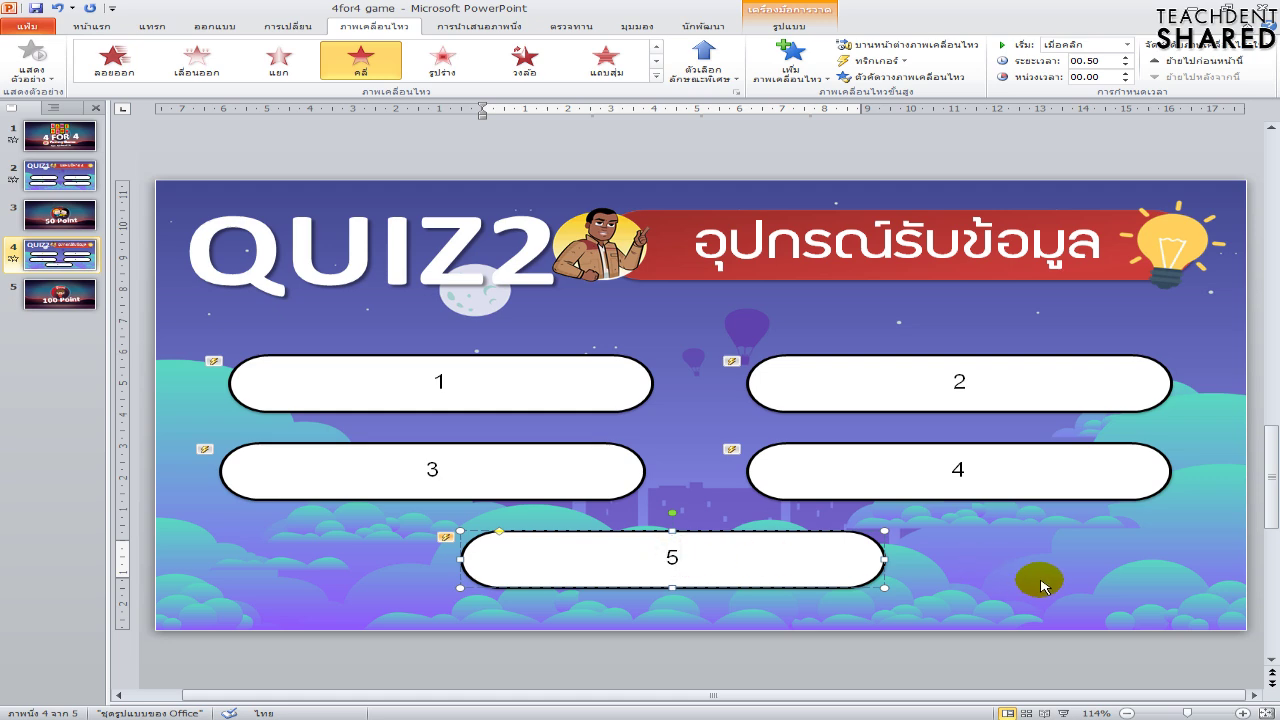
{"action": "left_click", "coordinate": [1035, 578]}
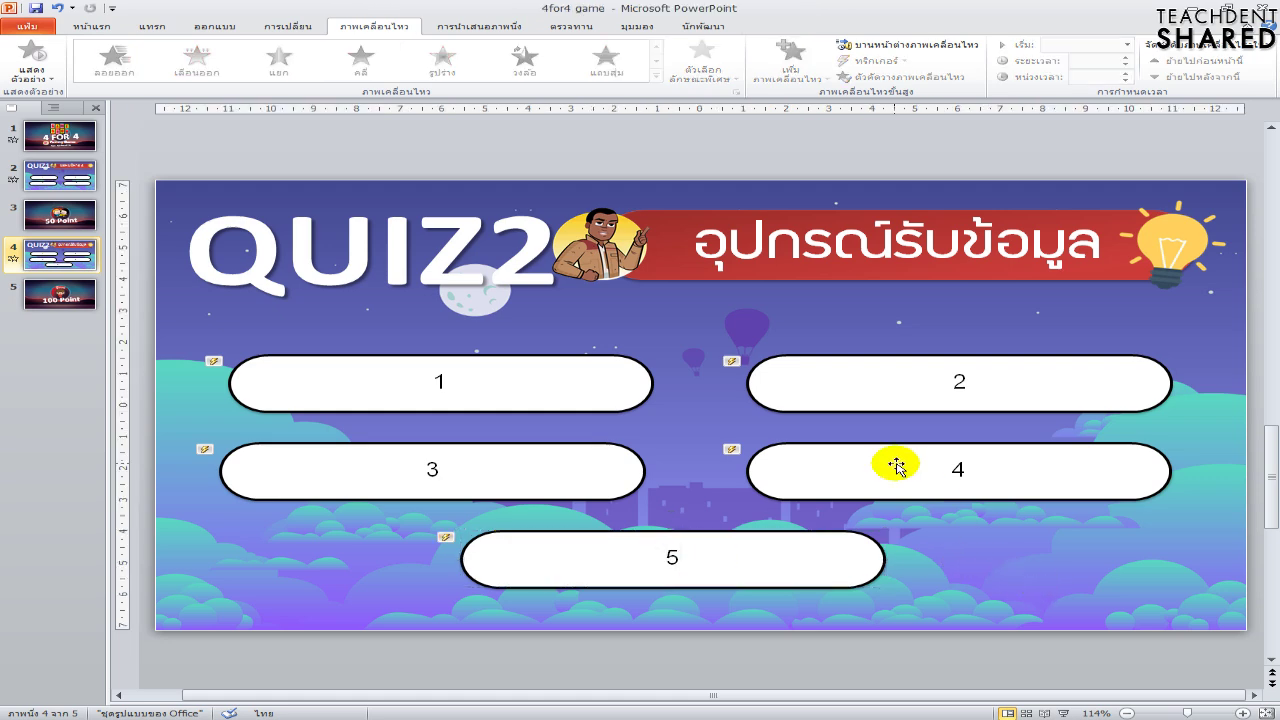
{"action": "left_click", "coordinate": [108, 36]}
Open the Selection Pane and hide cover boxes 5 through 1 to expose the answers
{"action": "left_click", "coordinate": [1196, 76]}
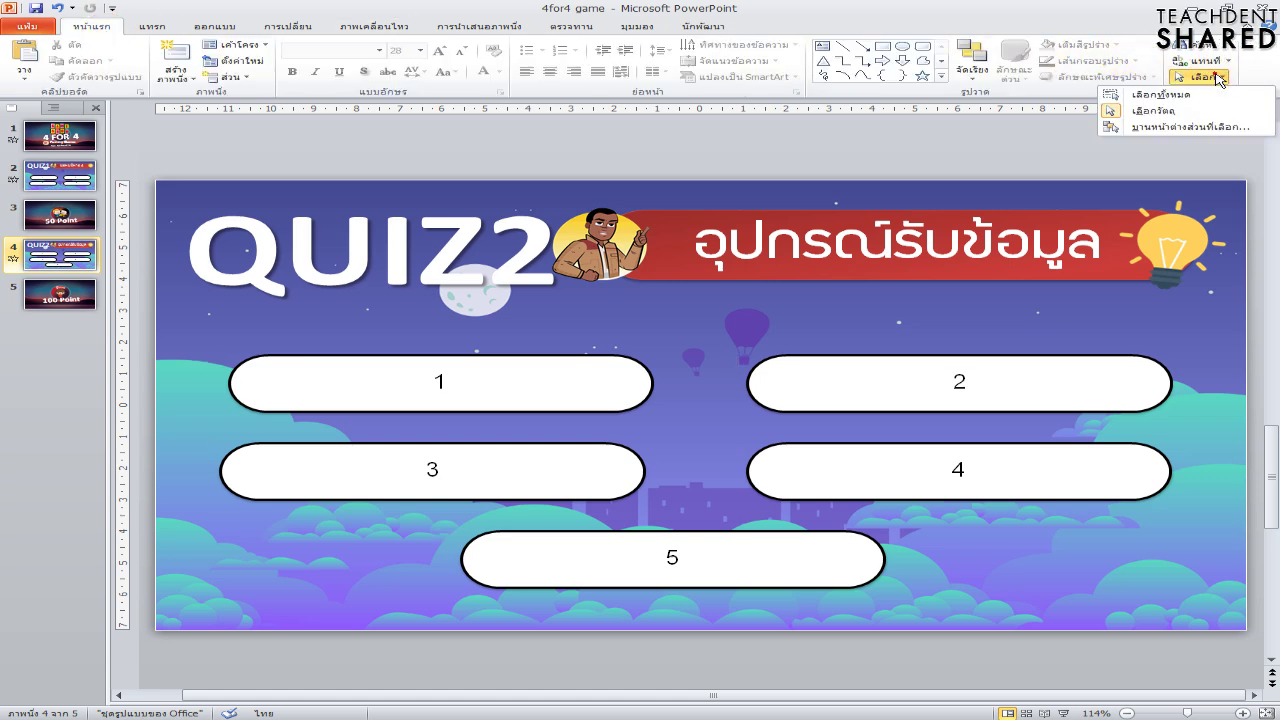
{"action": "left_click", "coordinate": [1168, 130]}
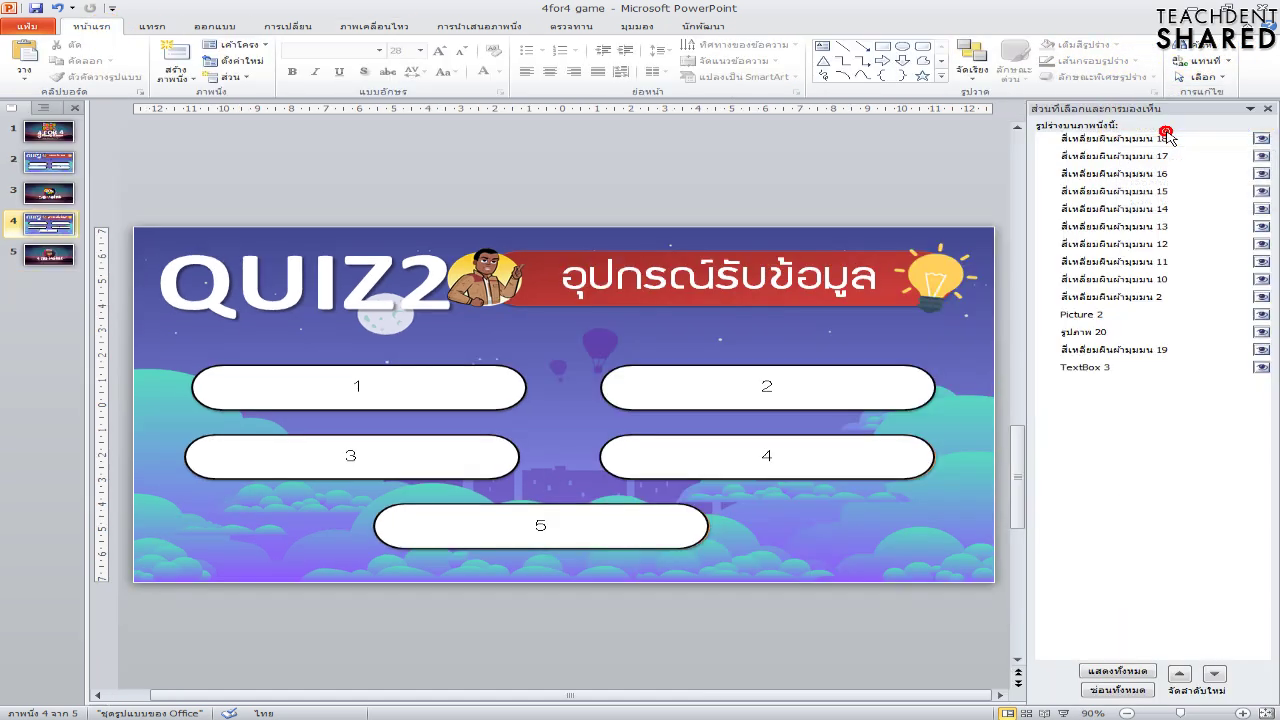
{"action": "left_click", "coordinate": [1262, 139]}
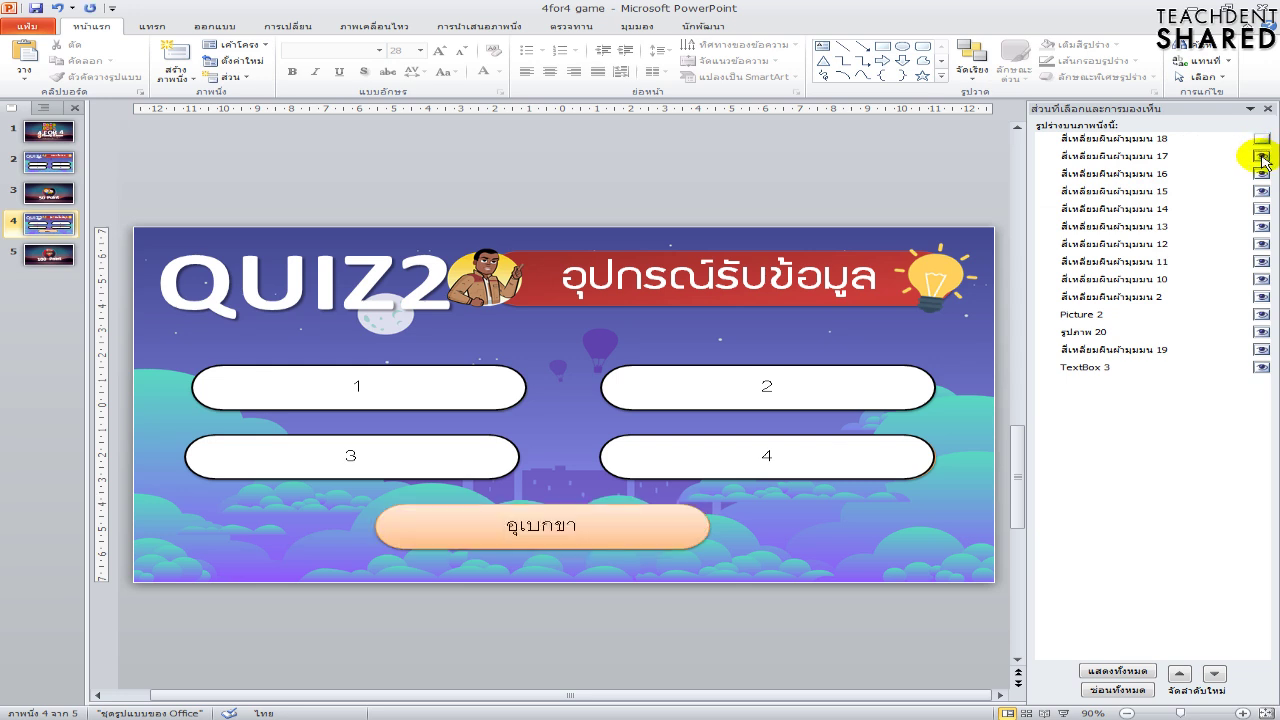
{"action": "left_click", "coordinate": [1262, 139]}
{"action": "left_click", "coordinate": [1262, 139]}
{"action": "left_click", "coordinate": [1262, 174]}
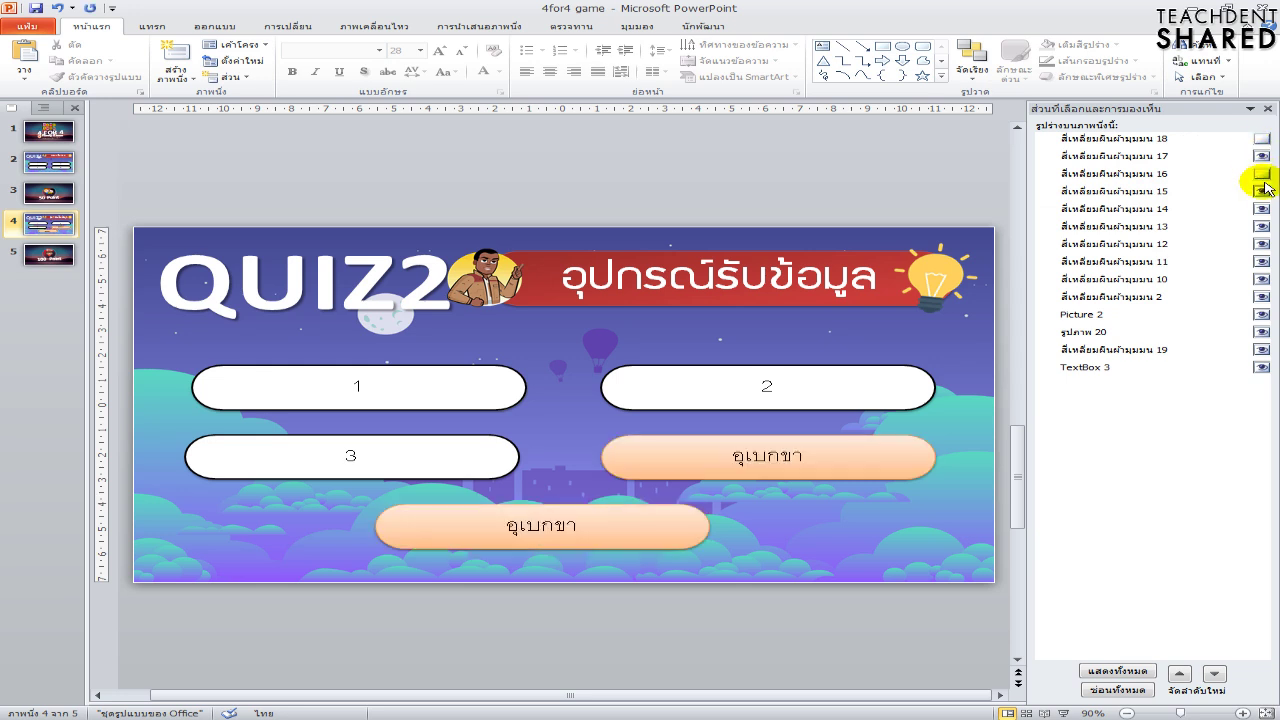
{"action": "left_click", "coordinate": [1262, 191]}
{"action": "left_click", "coordinate": [1262, 209]}
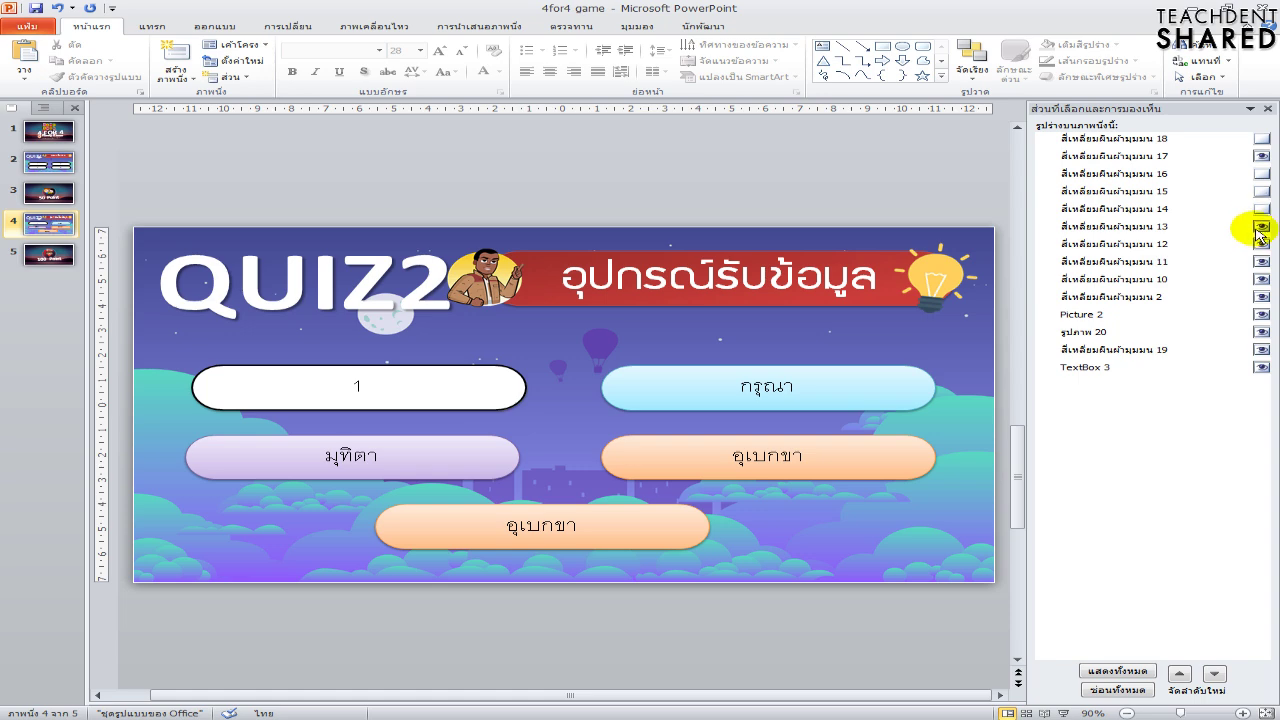
{"action": "left_click", "coordinate": [1262, 226]}
Replace the first answer เมตตา with เมาส์ copied from the Notepad word list
{"action": "left_click", "coordinate": [634, 715]}
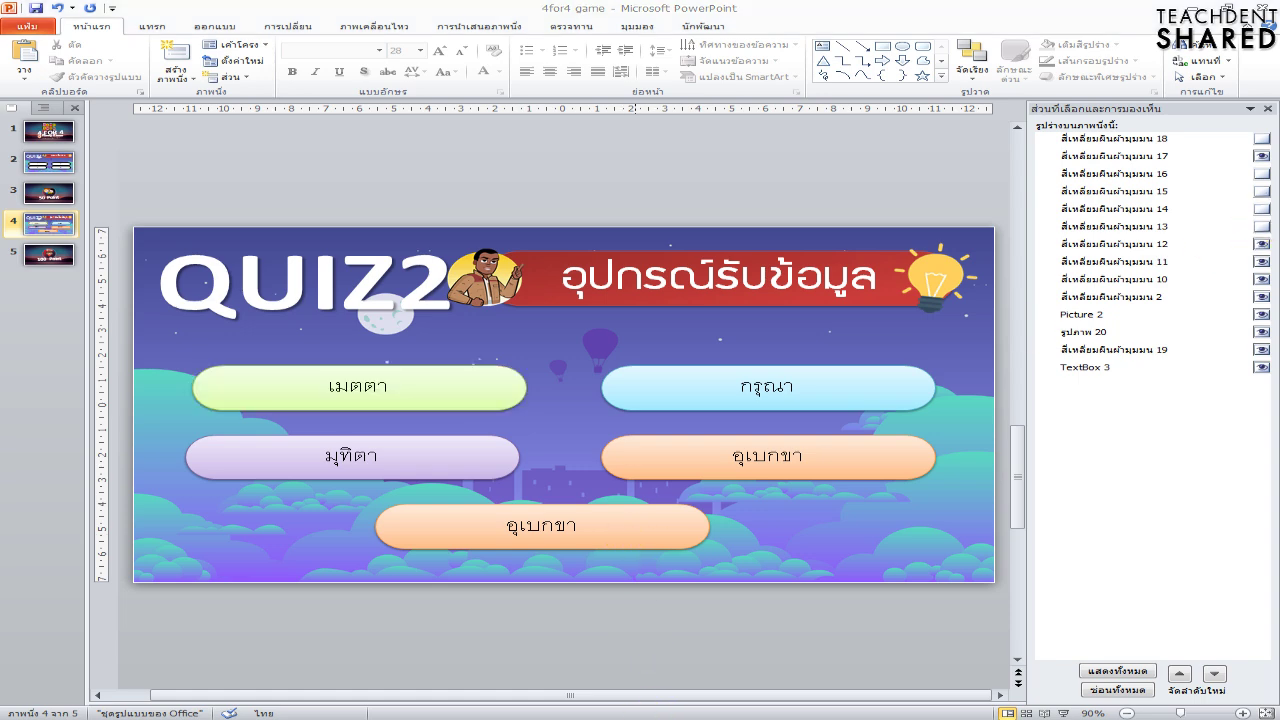
{"action": "left_click", "coordinate": [431, 405]}
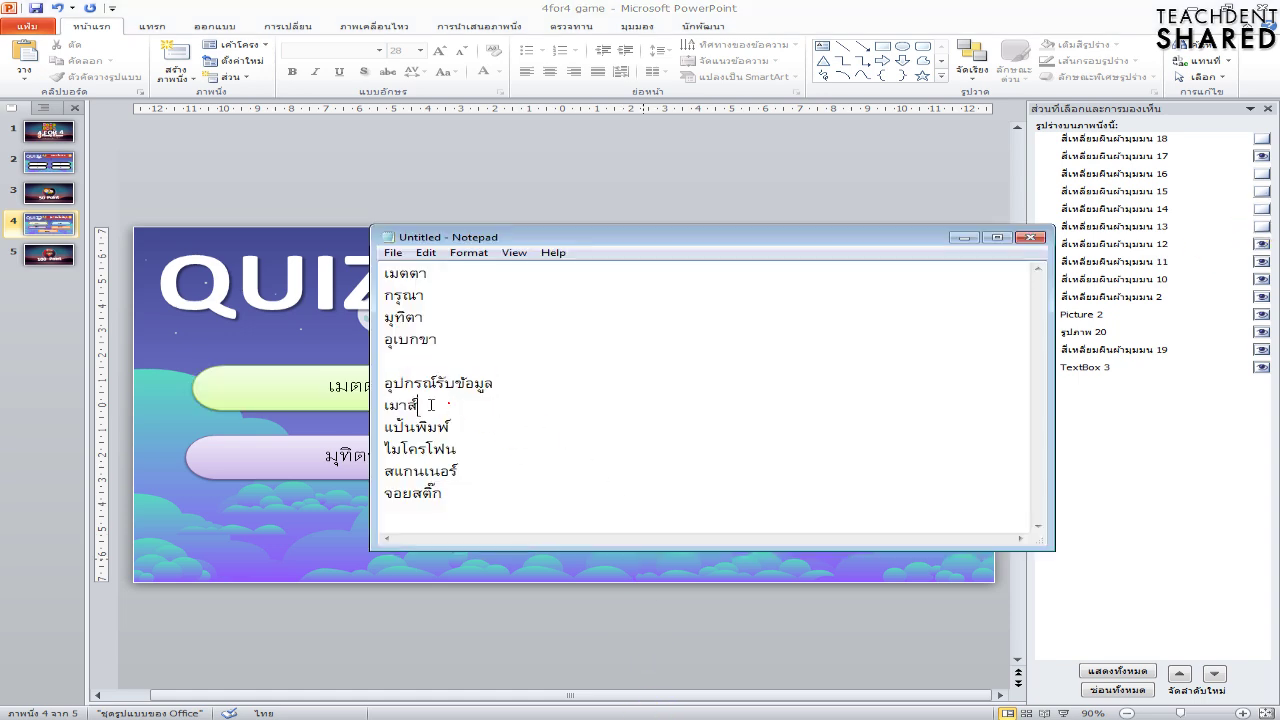
{"action": "left_click", "coordinate": [267, 394]}
{"action": "double_click", "coordinate": [337, 393]}
{"action": "type", "text": "เมาส์"}
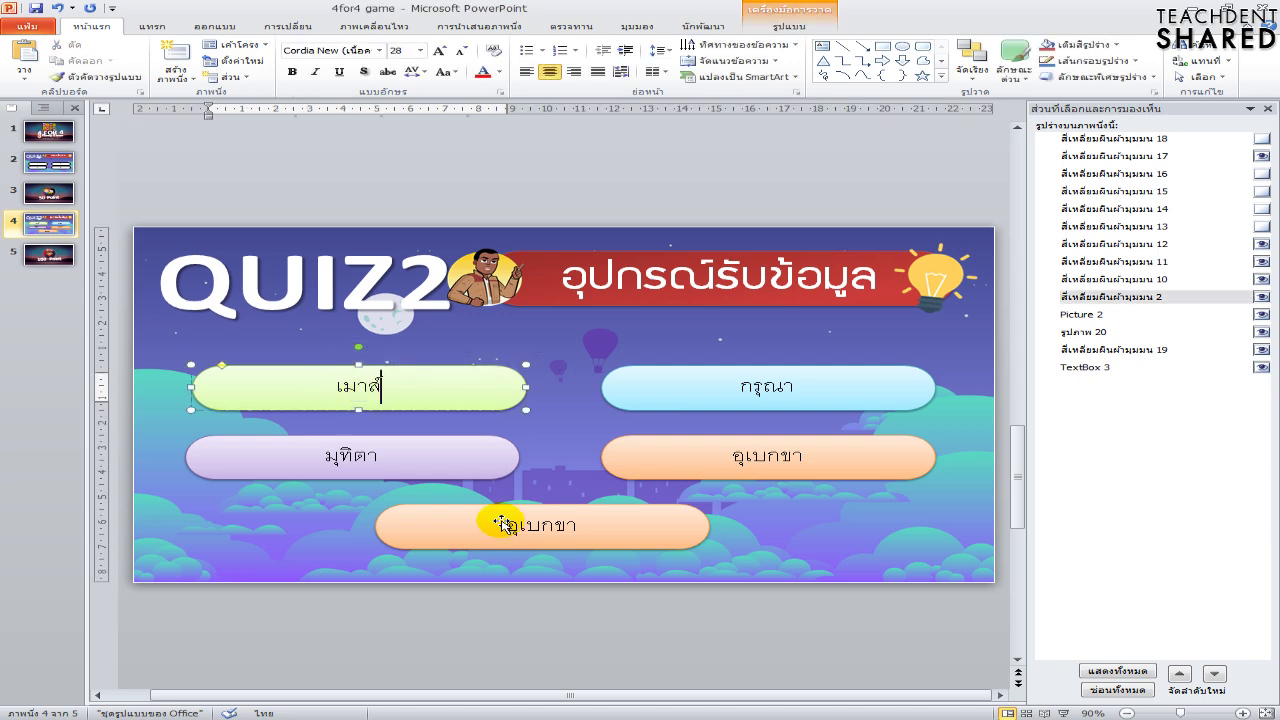
{"action": "left_click", "coordinate": [634, 715]}
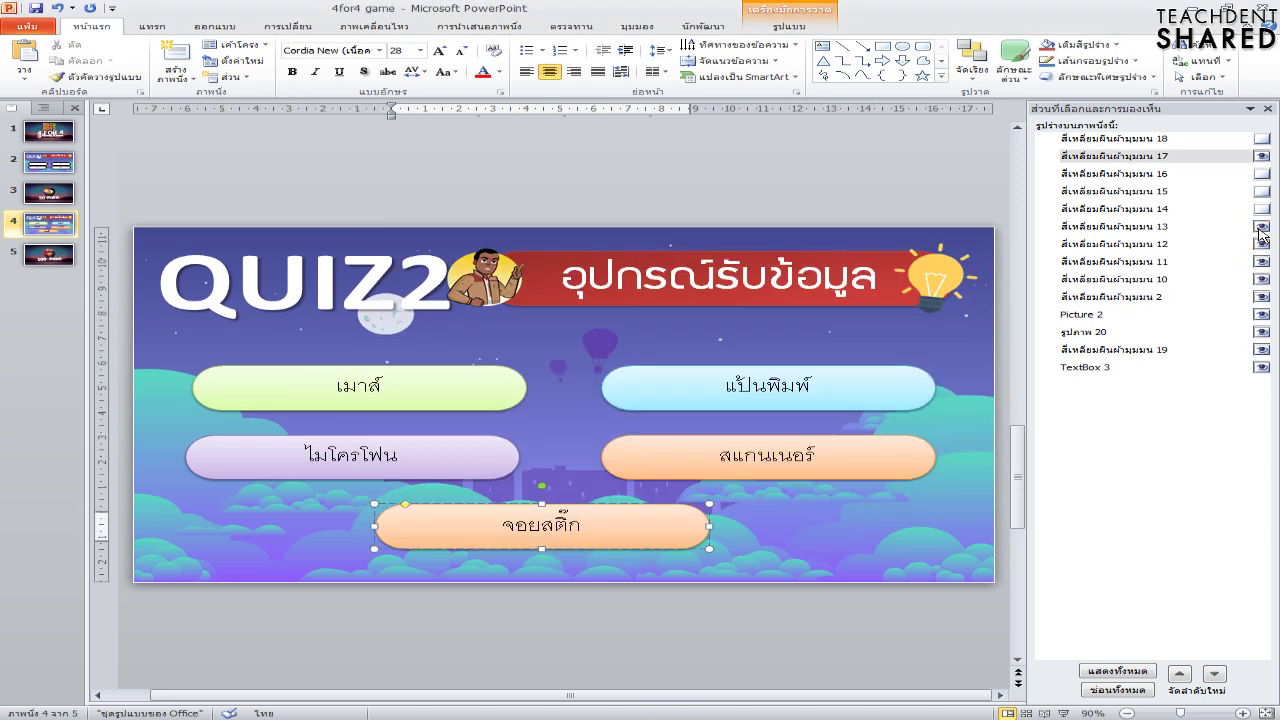
Unhide cover boxes 1 through 5 and close the Selection Pane
{"action": "left_click", "coordinate": [1262, 226]}
{"action": "left_click", "coordinate": [1262, 208]}
{"action": "left_click", "coordinate": [1262, 191]}
{"action": "left_click", "coordinate": [1262, 173]}
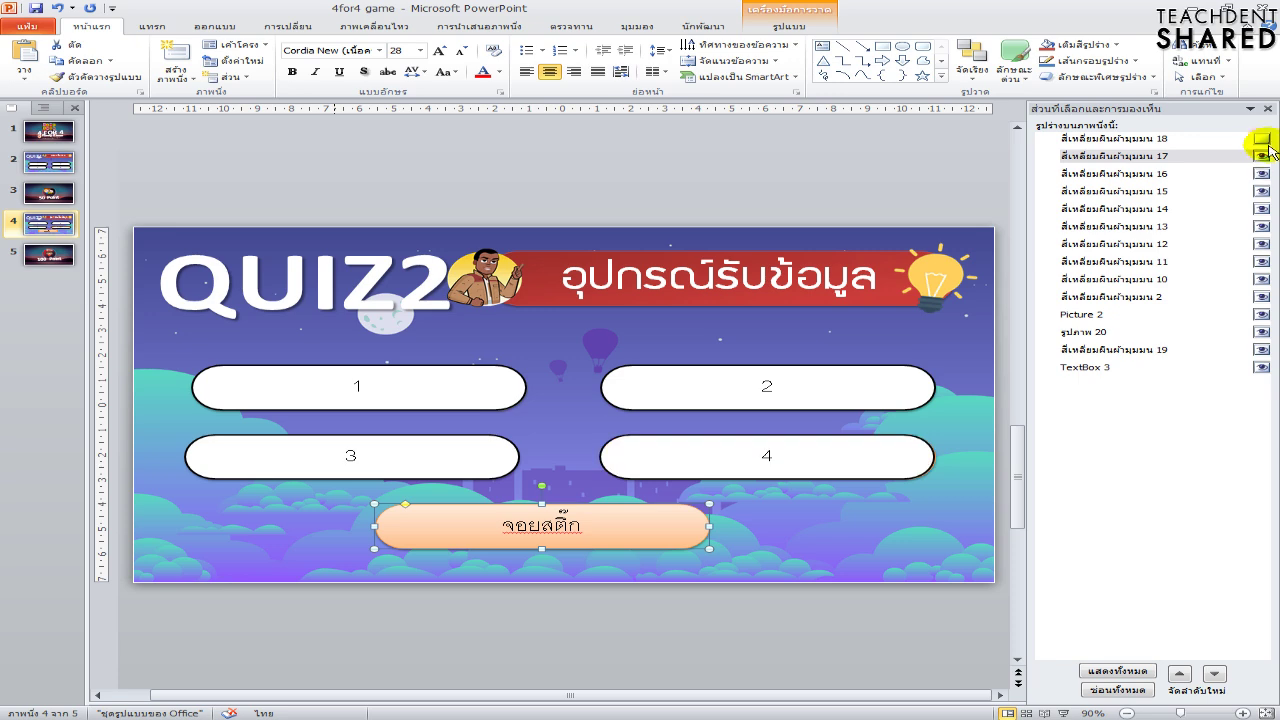
{"action": "left_click", "coordinate": [1262, 139]}
{"action": "left_click", "coordinate": [1267, 108]}
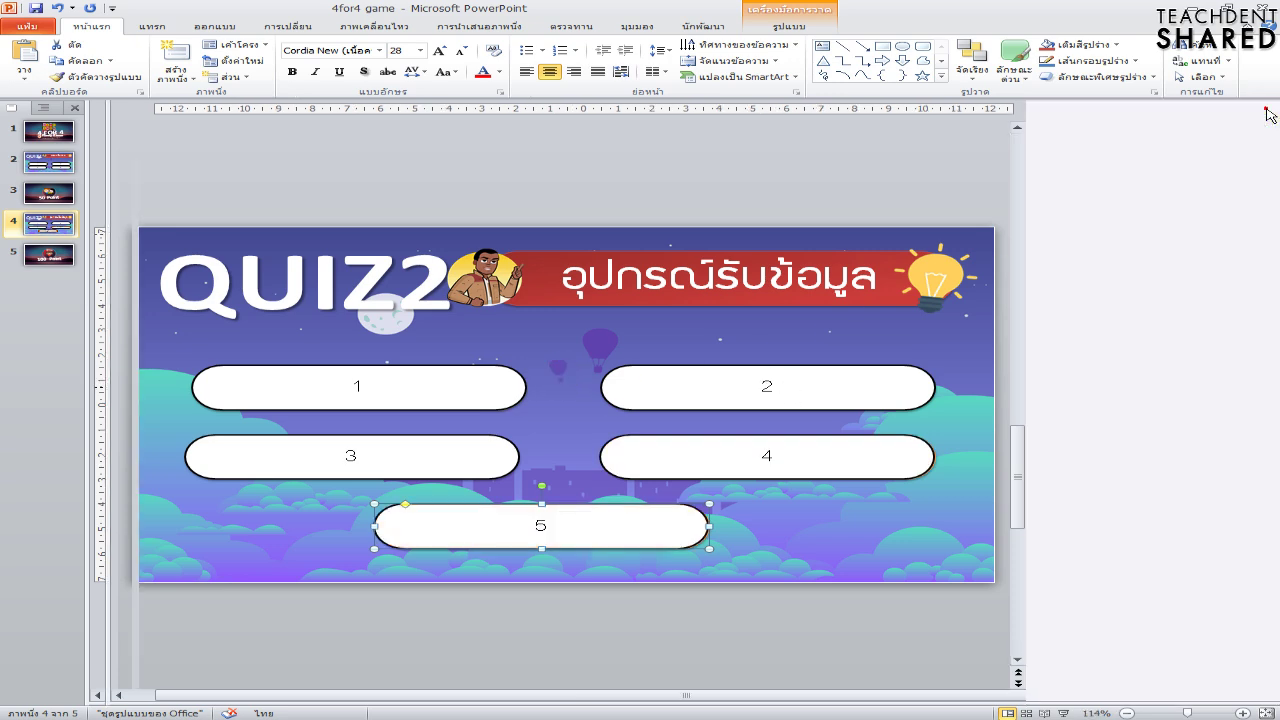
Run the show from QUIZ2 with Shift+F5, reveal covers 1, 5, 3 and 2, then exit
{"action": "key", "text": "shift+F5"}
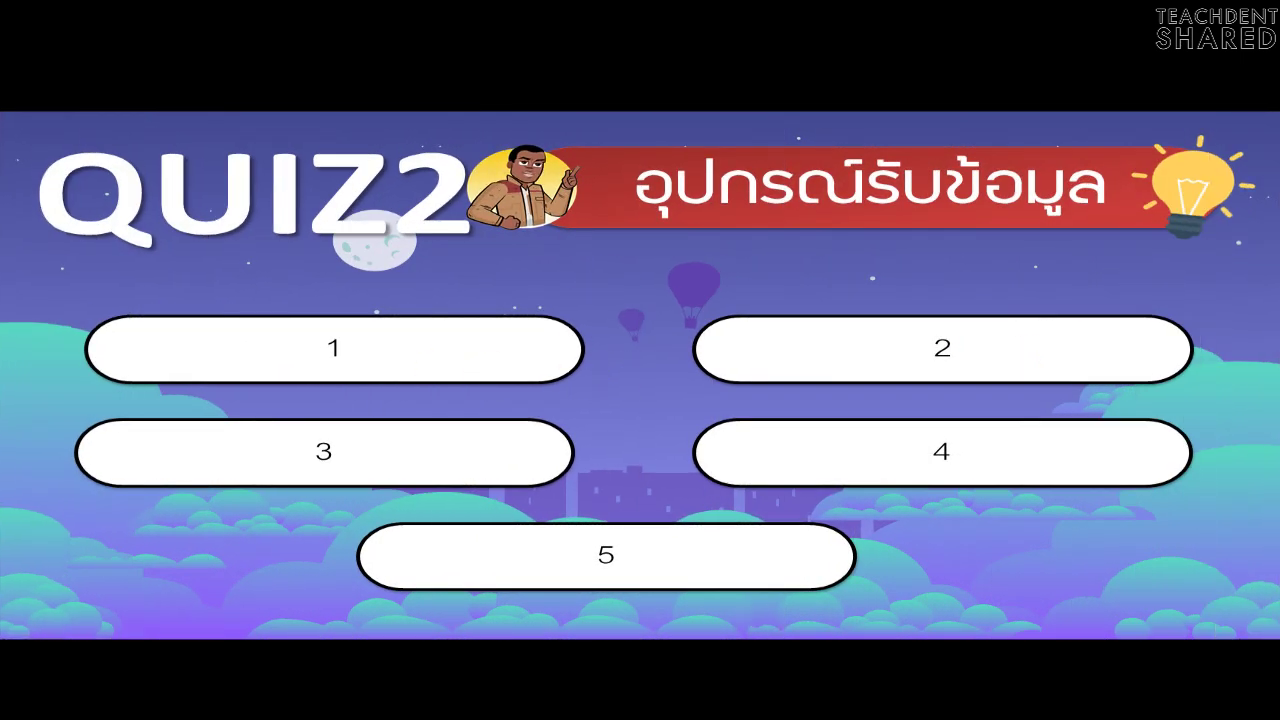
{"action": "left_click", "coordinate": [476, 365]}
{"action": "left_click", "coordinate": [609, 540]}
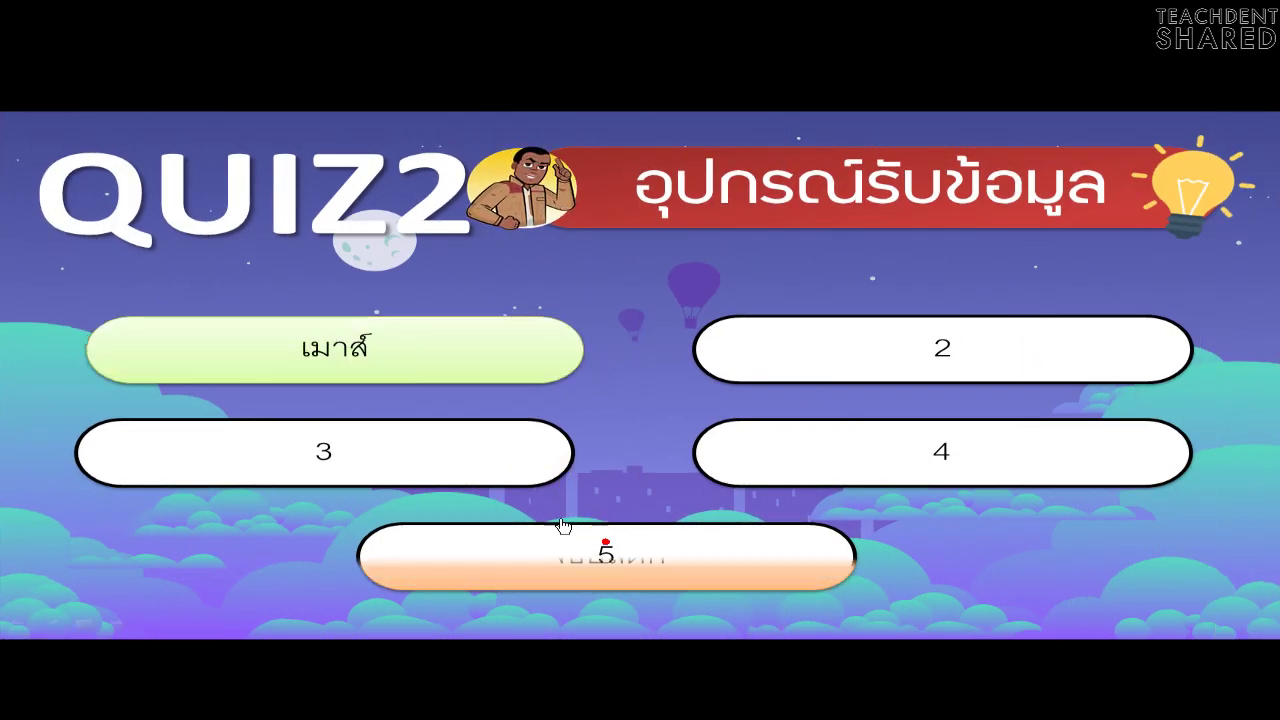
{"action": "left_click", "coordinate": [462, 460]}
{"action": "left_click", "coordinate": [828, 362]}
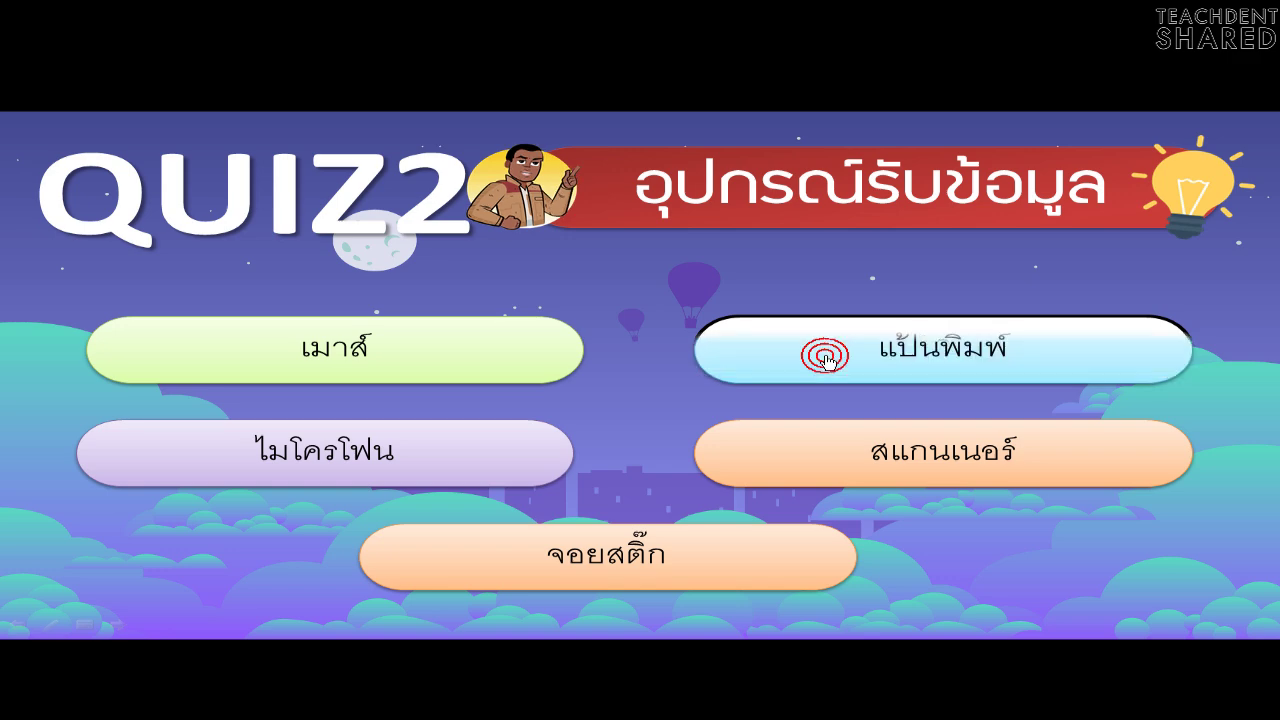
{"action": "key", "text": "Escape"}
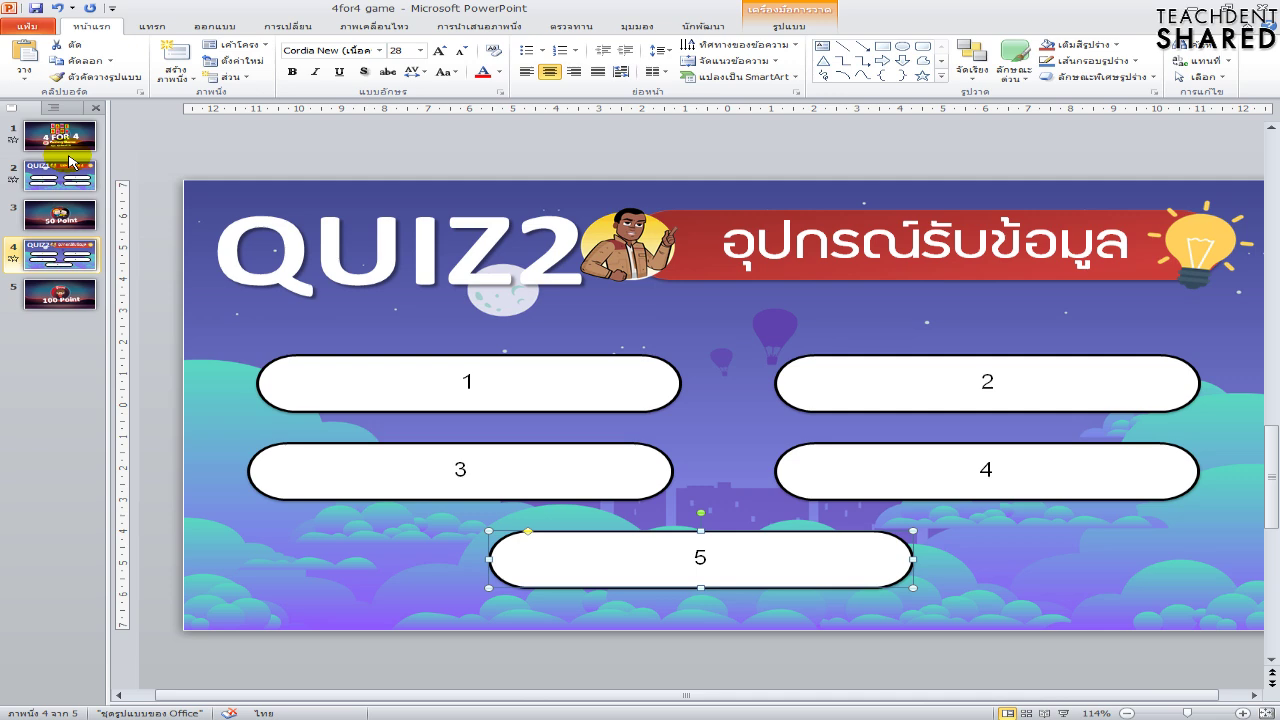
On slide 1, insert the Twelve_Speed music through Insert > Audio > Audio from File
{"action": "left_click", "coordinate": [69, 148]}
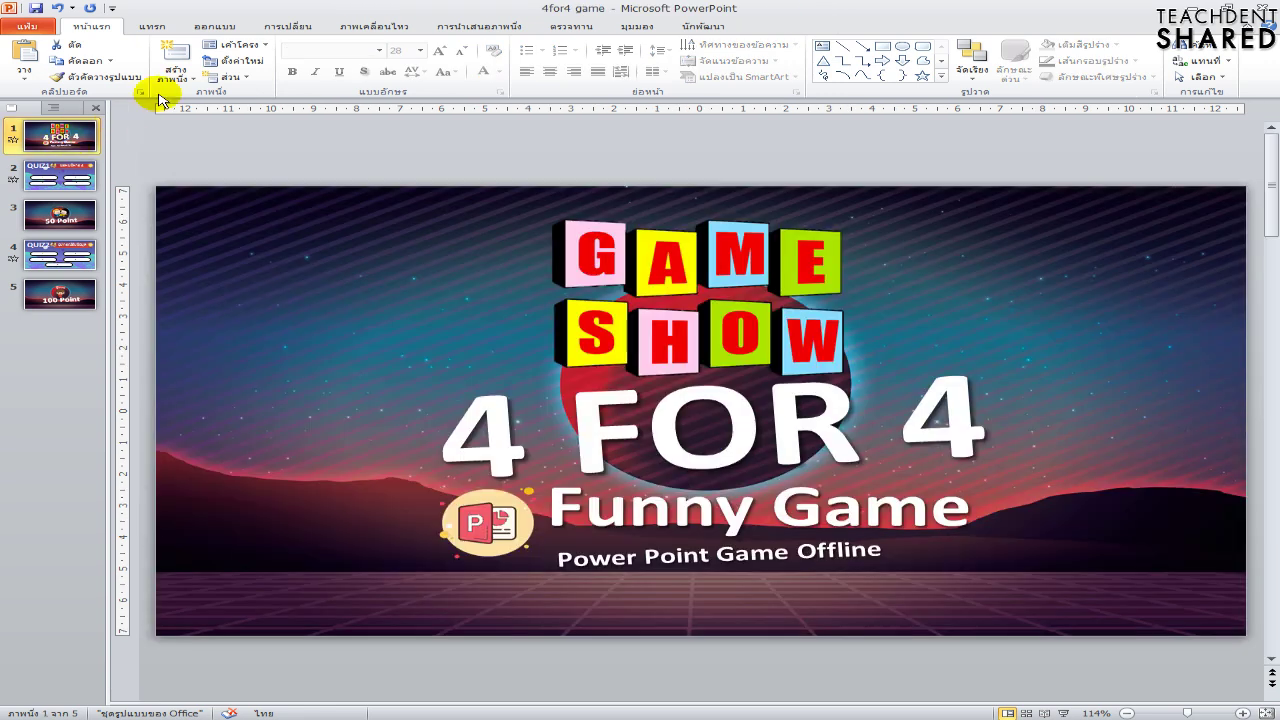
{"action": "left_click", "coordinate": [167, 28]}
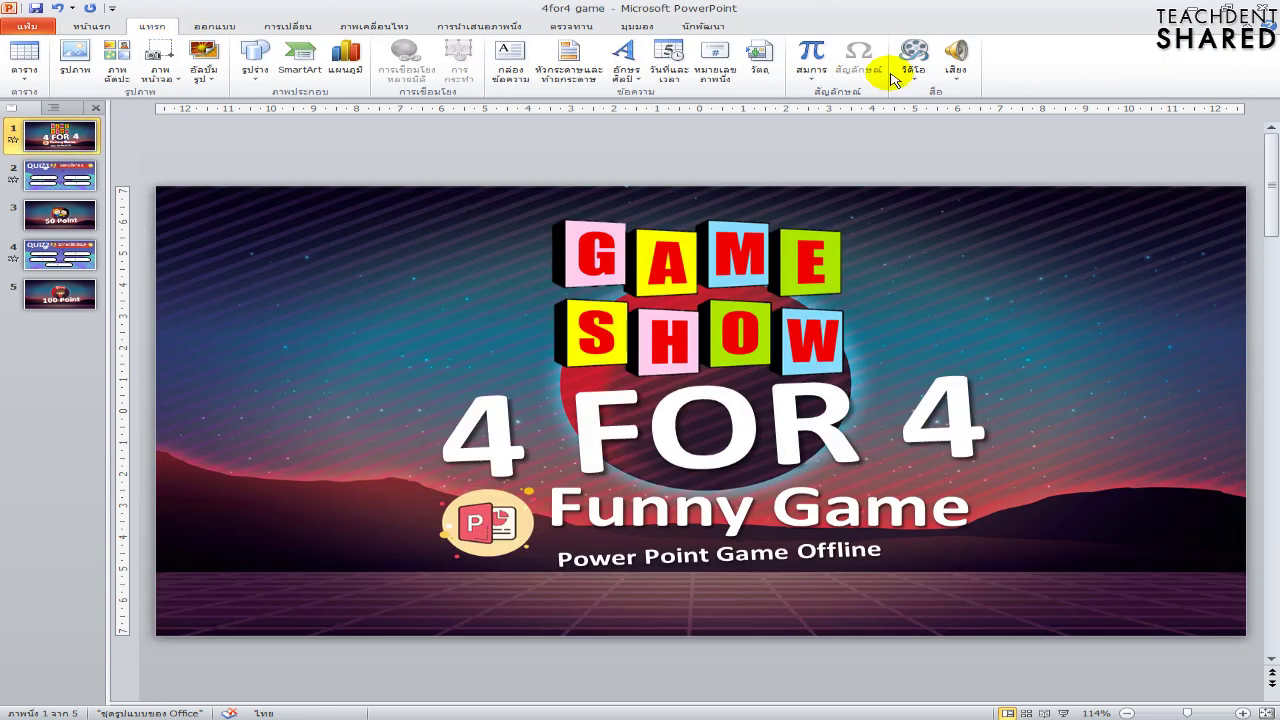
{"action": "left_click", "coordinate": [961, 80]}
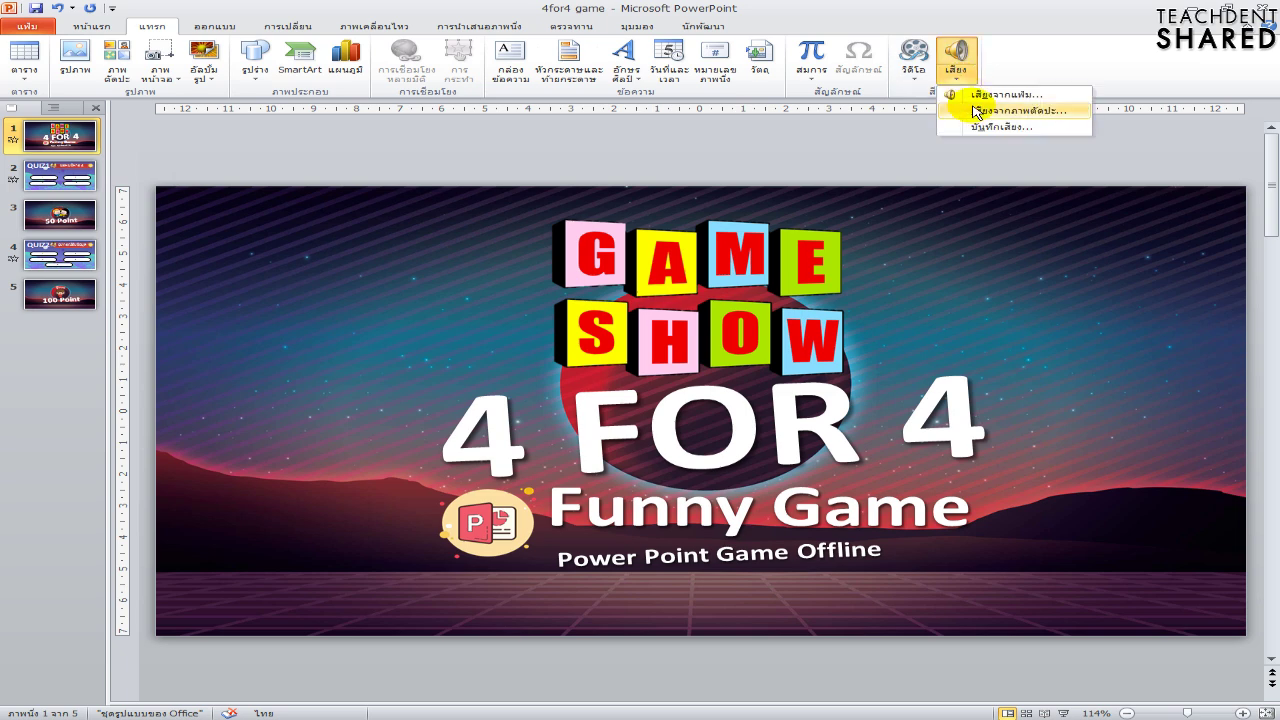
{"action": "left_click", "coordinate": [984, 100]}
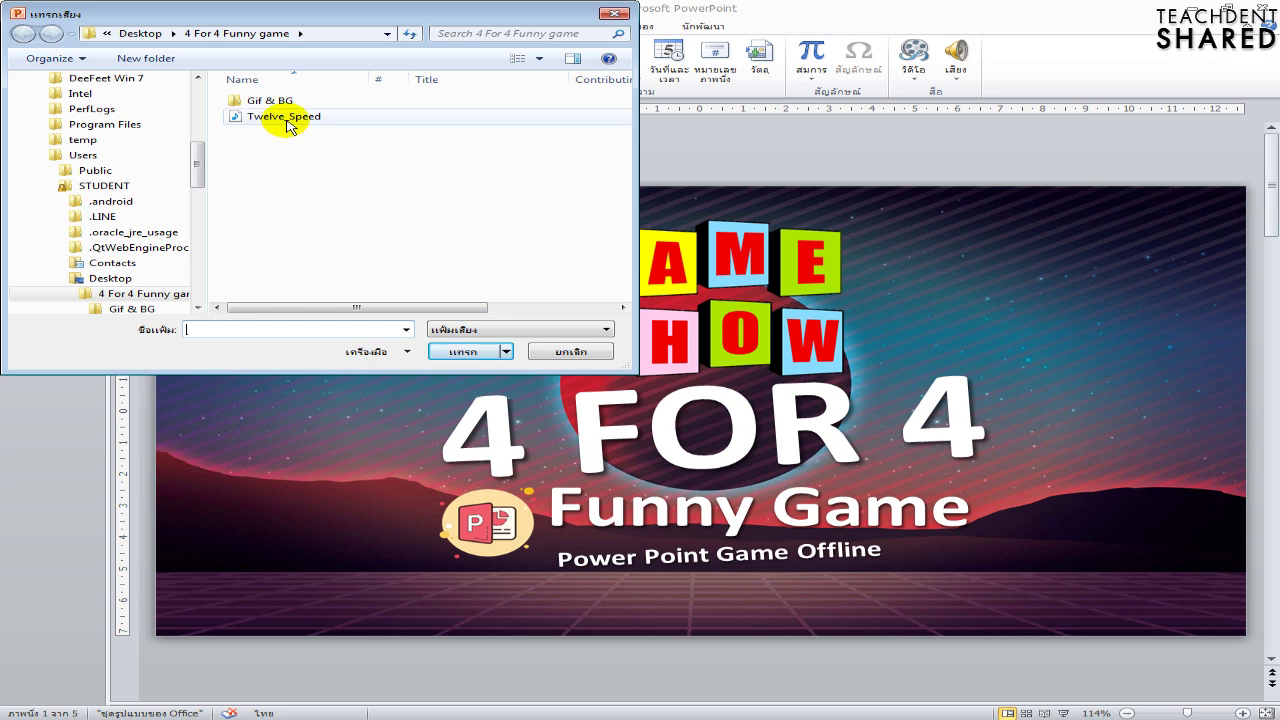
{"action": "double_click", "coordinate": [287, 120]}
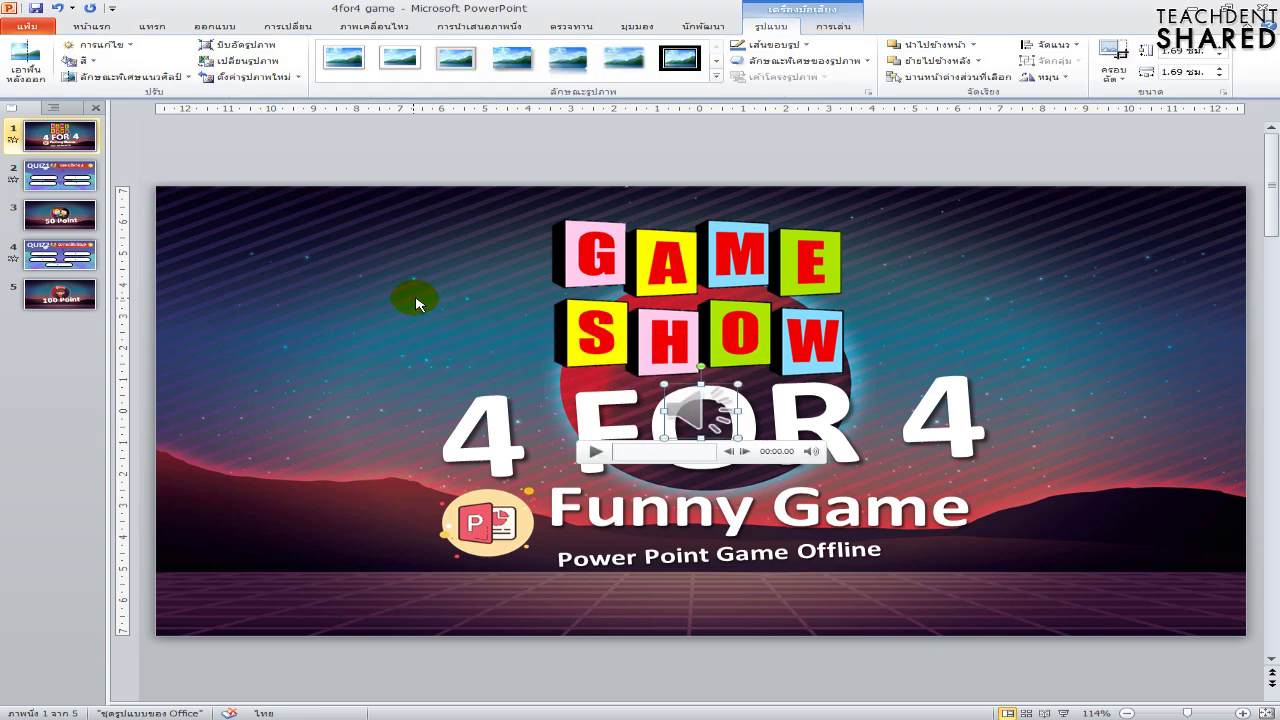
Drag the audio icon off the title slide's top-left edge
{"action": "left_click_drag", "start_coordinate": [700, 412], "coordinate": [213, 161]}
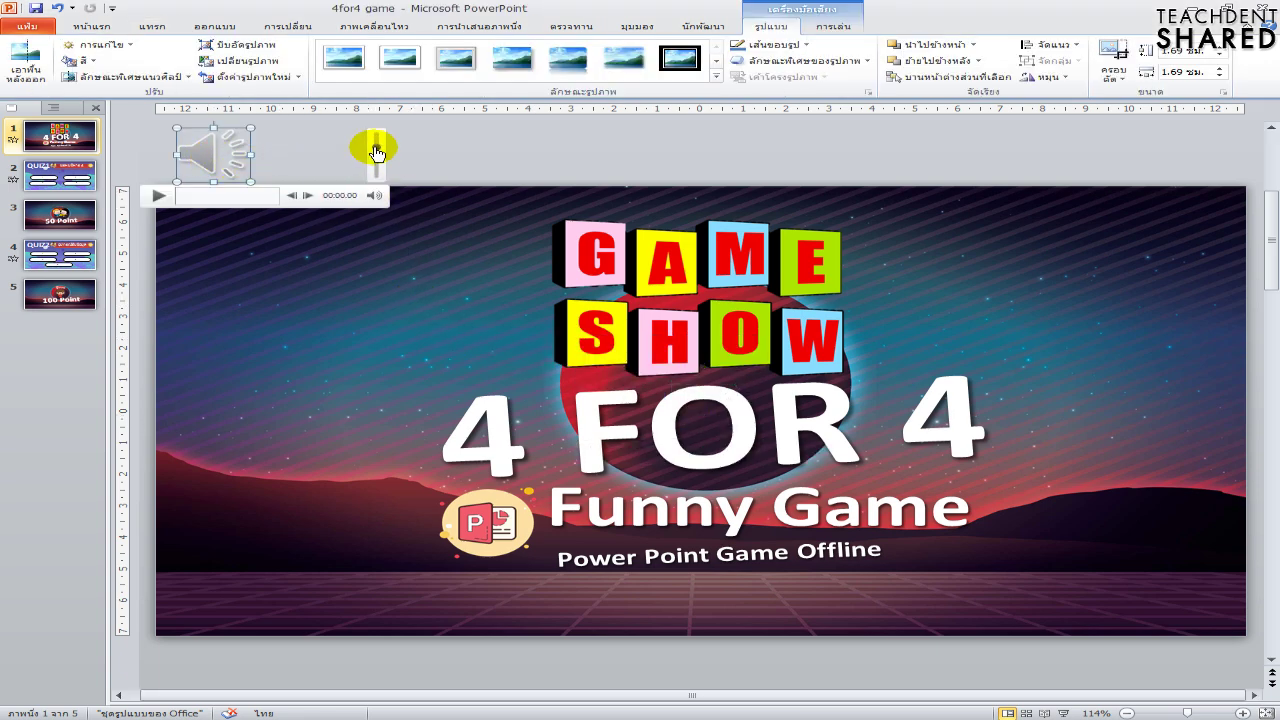
{"action": "left_click", "coordinate": [418, 147]}
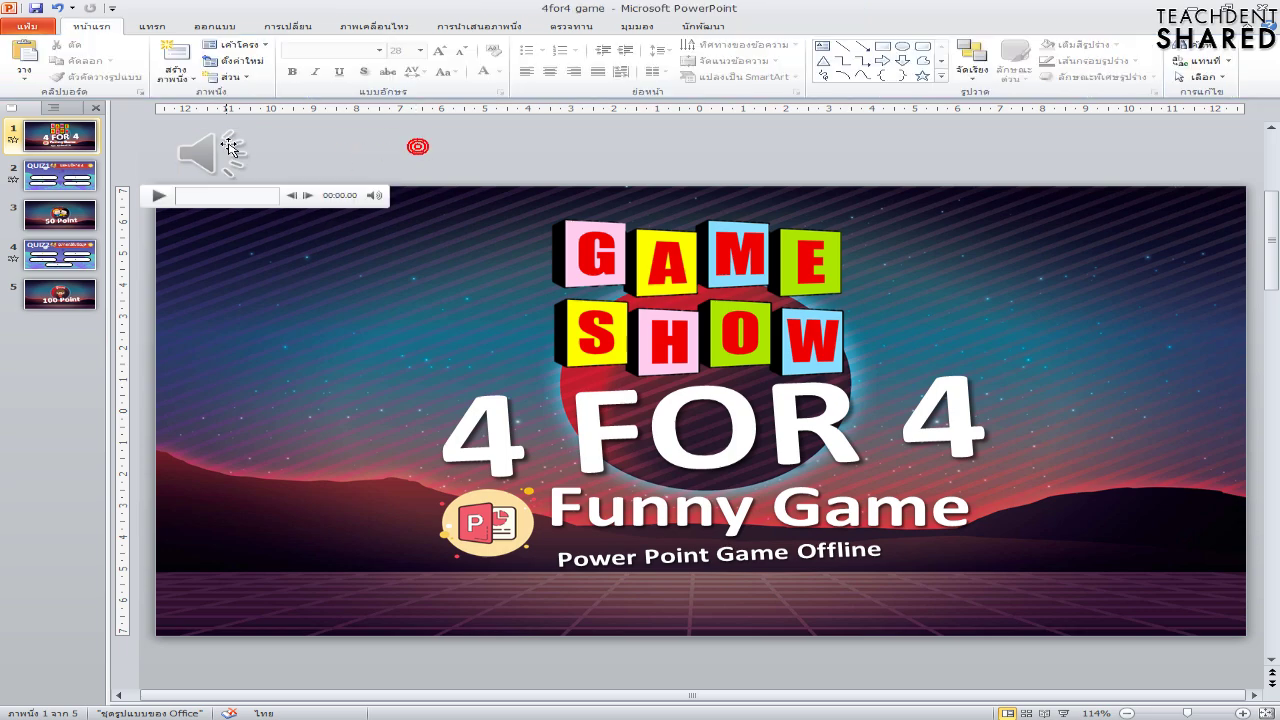
{"action": "left_click", "coordinate": [230, 147]}
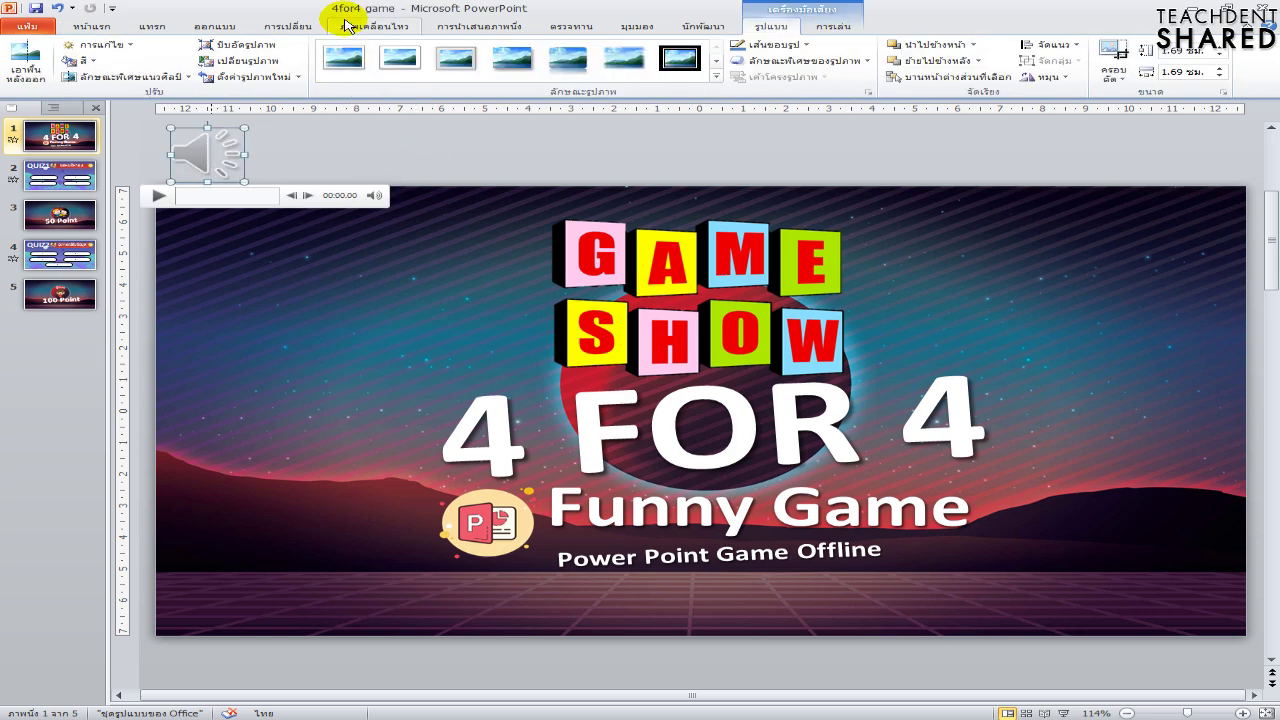
Give the audio a Play animation that starts With Previous
{"action": "left_click", "coordinate": [346, 25]}
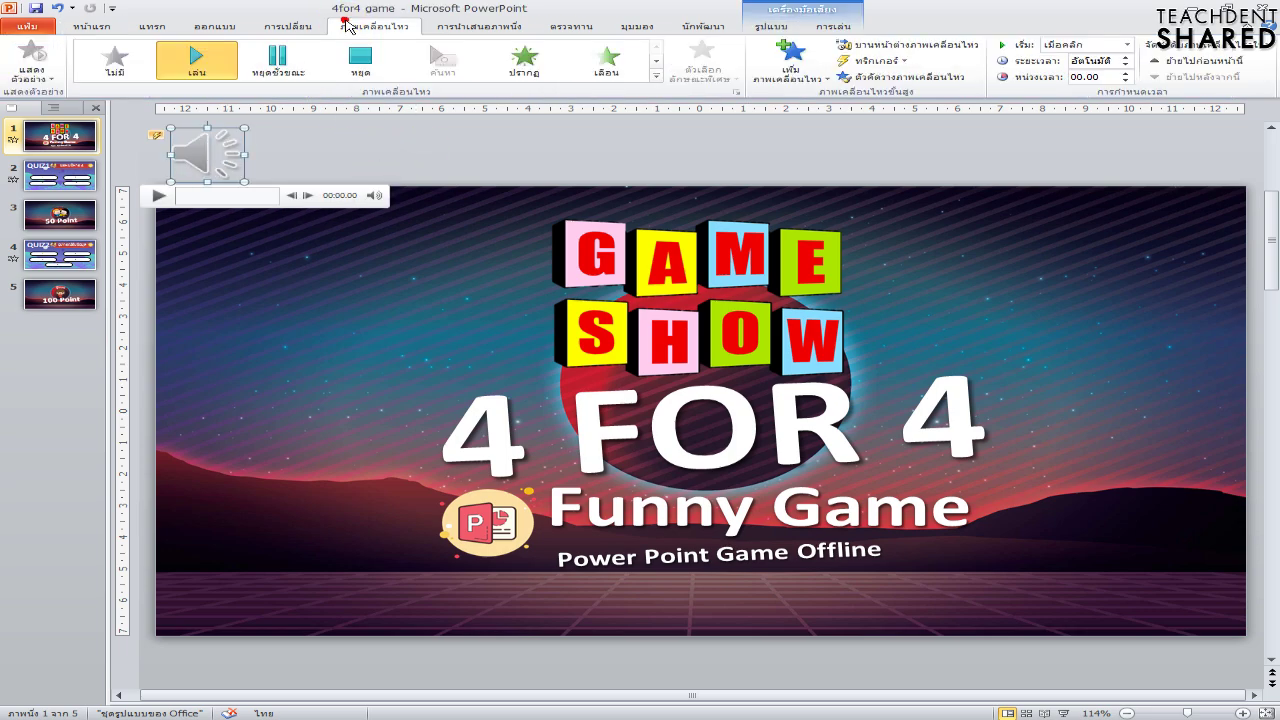
{"action": "left_click", "coordinate": [204, 73]}
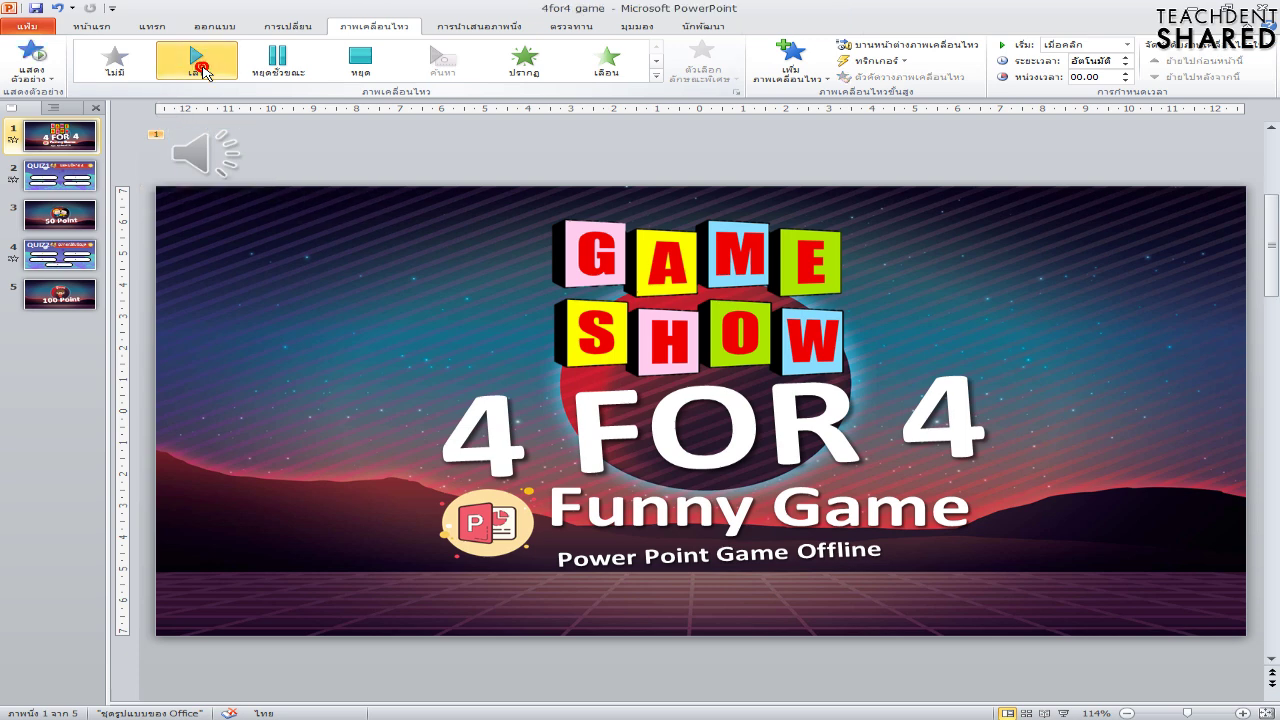
{"action": "left_click", "coordinate": [1079, 50]}
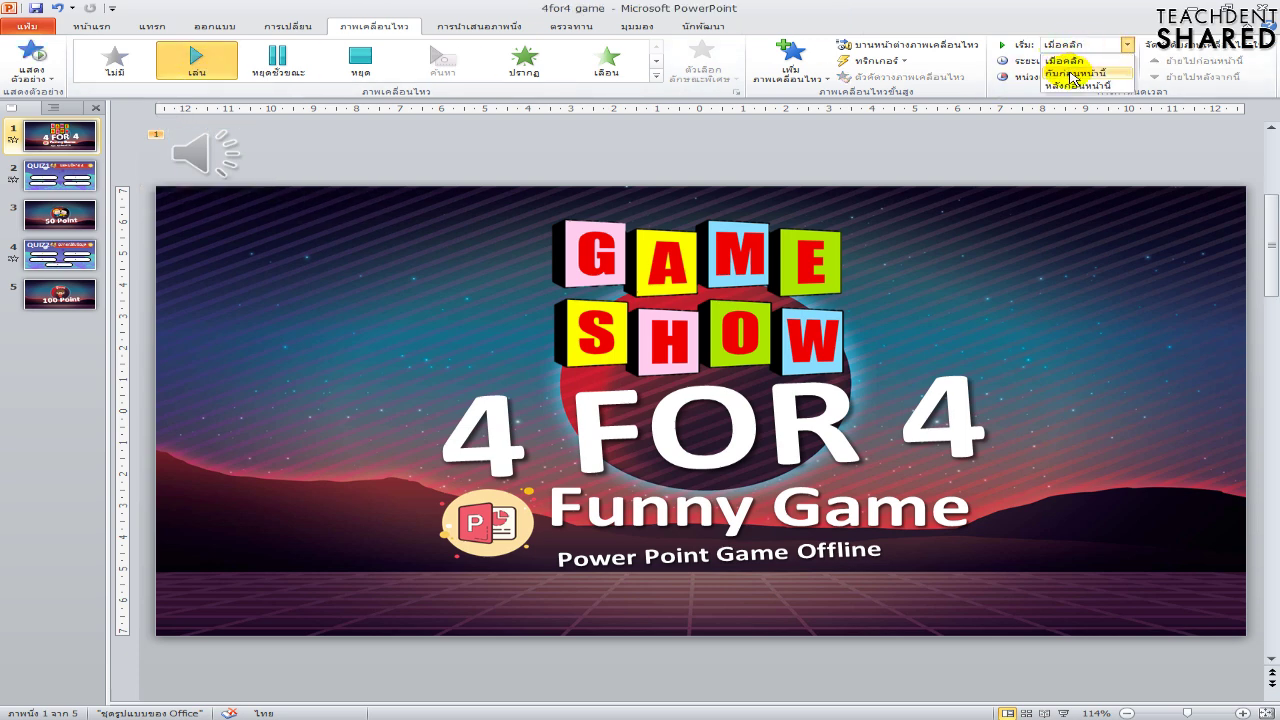
{"action": "left_click", "coordinate": [1070, 72]}
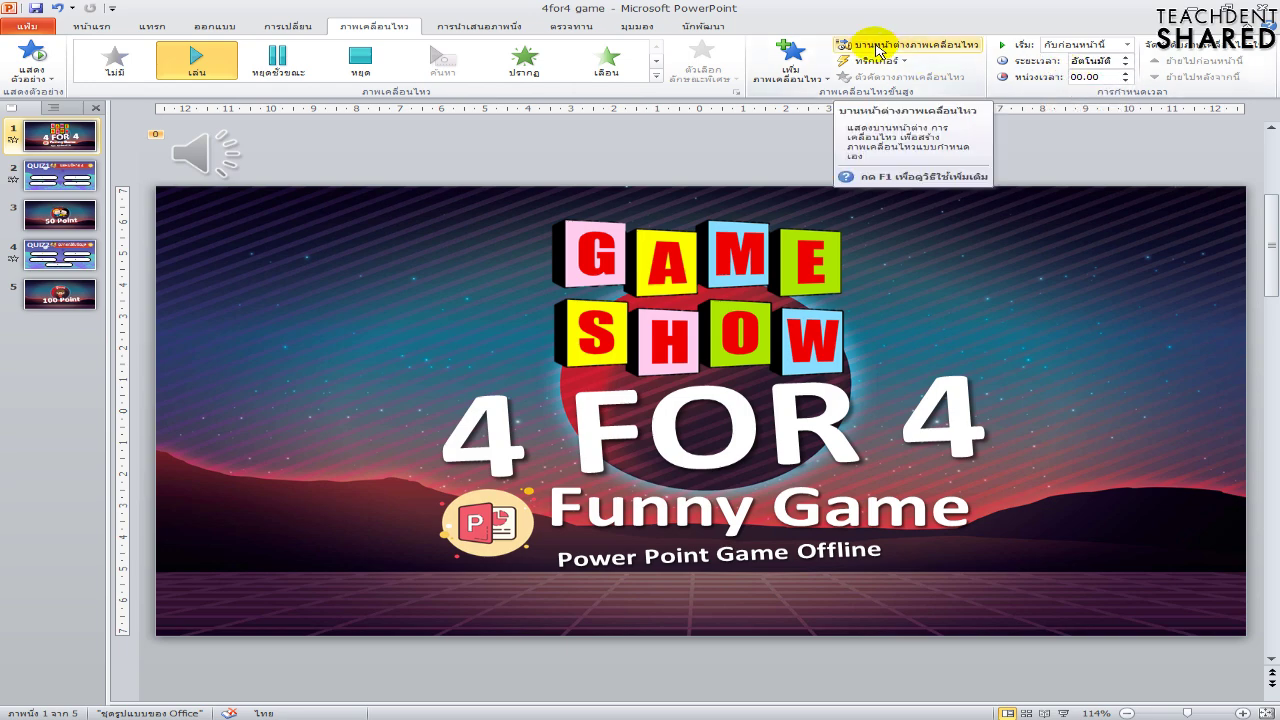
Set the Twelve_Speed sound to stop after 10 slides and repeat until the end of the slide
{"action": "left_click", "coordinate": [878, 47]}
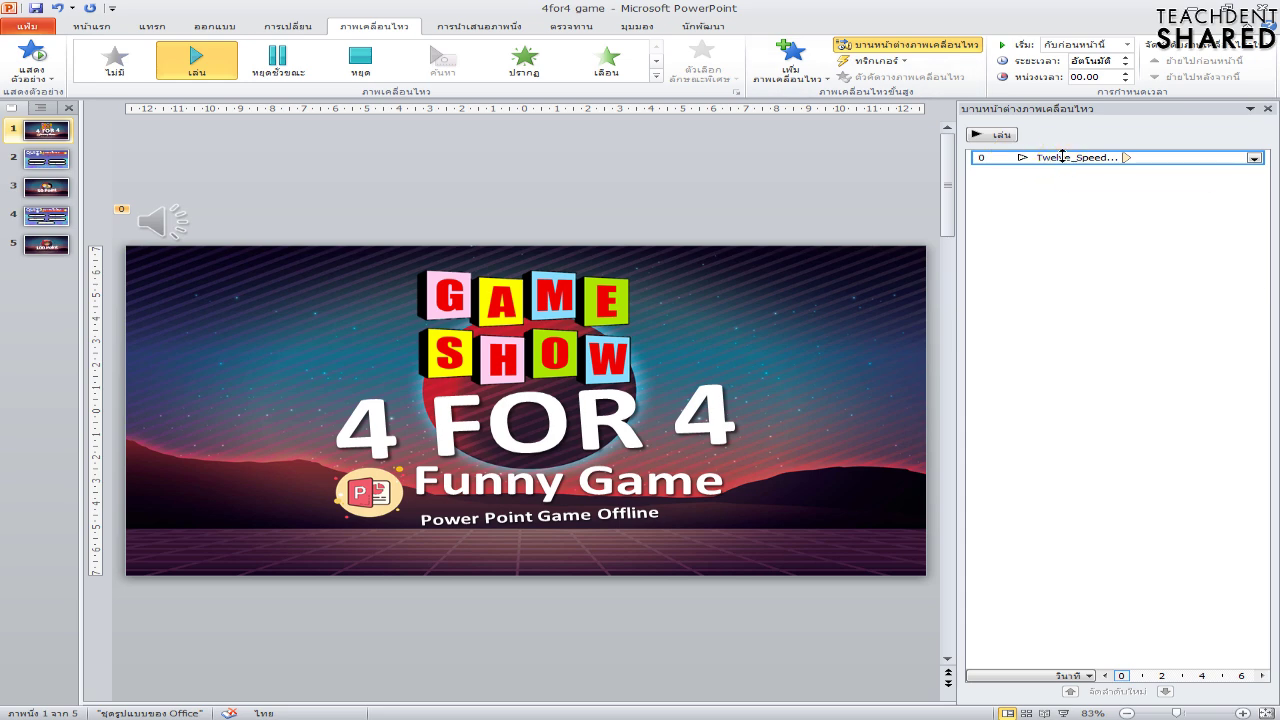
{"action": "right_click", "coordinate": [1065, 160]}
{"action": "left_click", "coordinate": [1112, 226]}
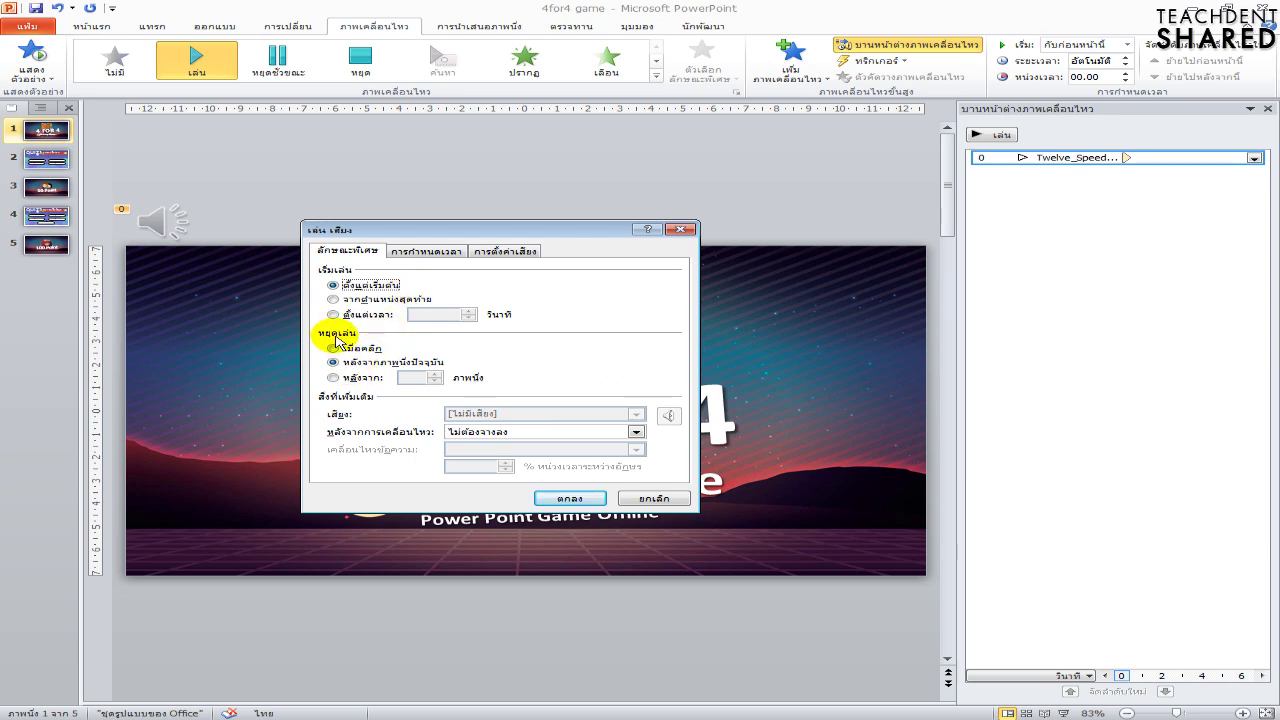
{"action": "left_click", "coordinate": [340, 377]}
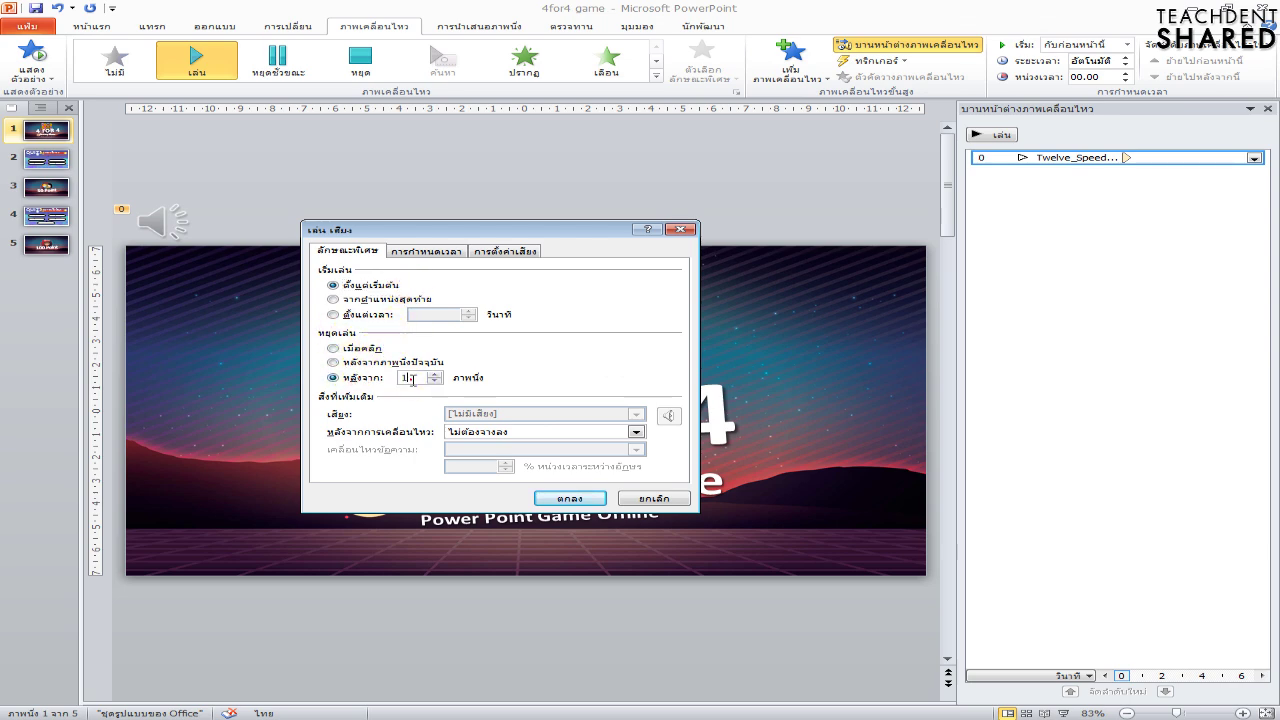
{"action": "double_click", "coordinate": [410, 378]}
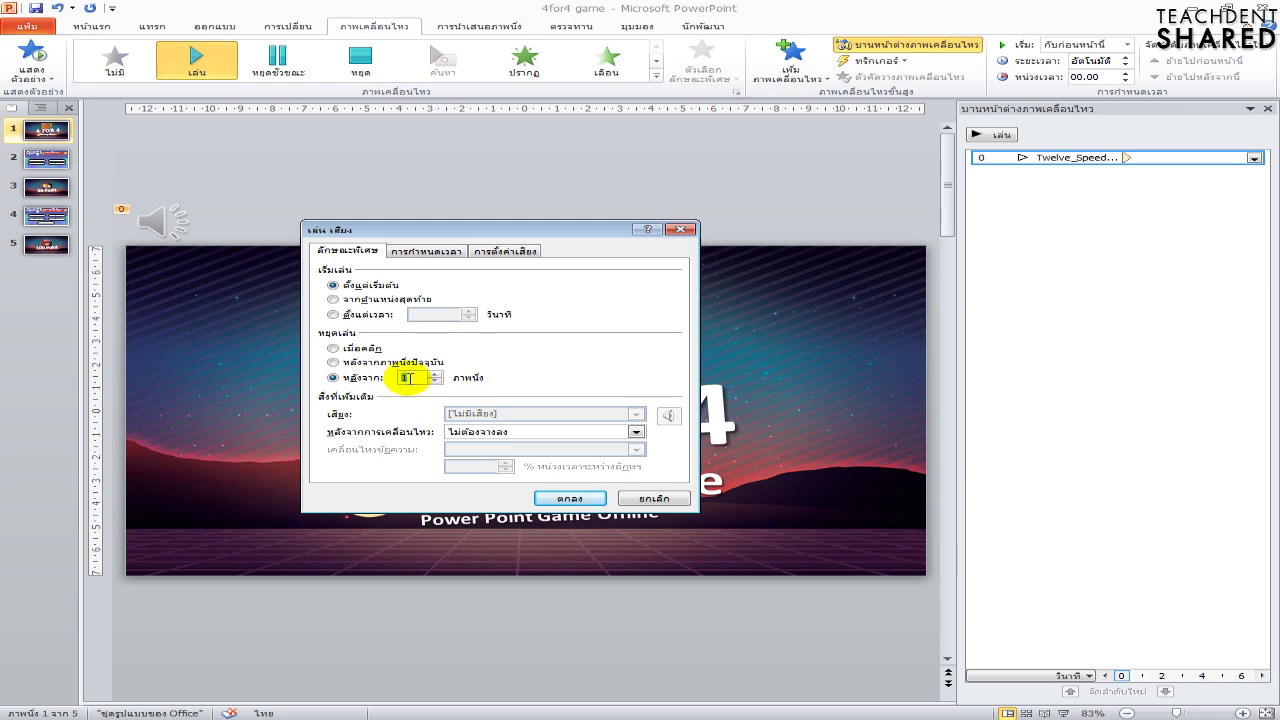
{"action": "type", "text": "10"}
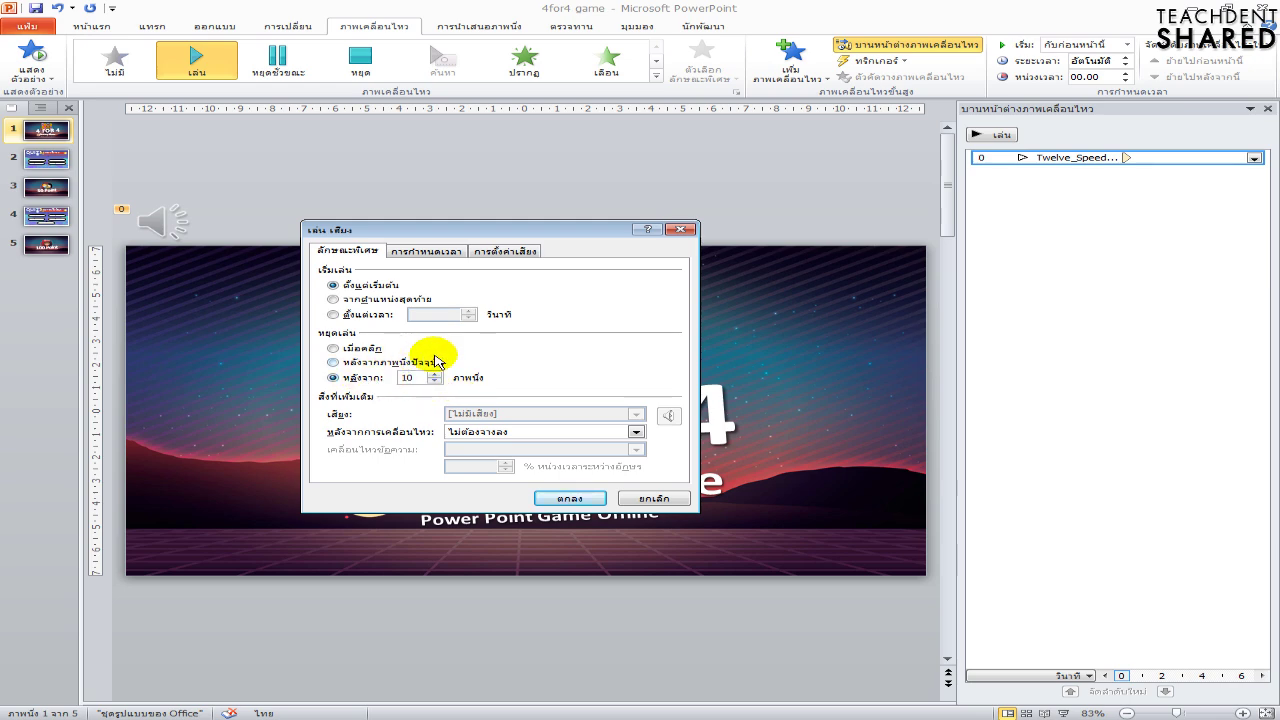
{"action": "left_click", "coordinate": [416, 254]}
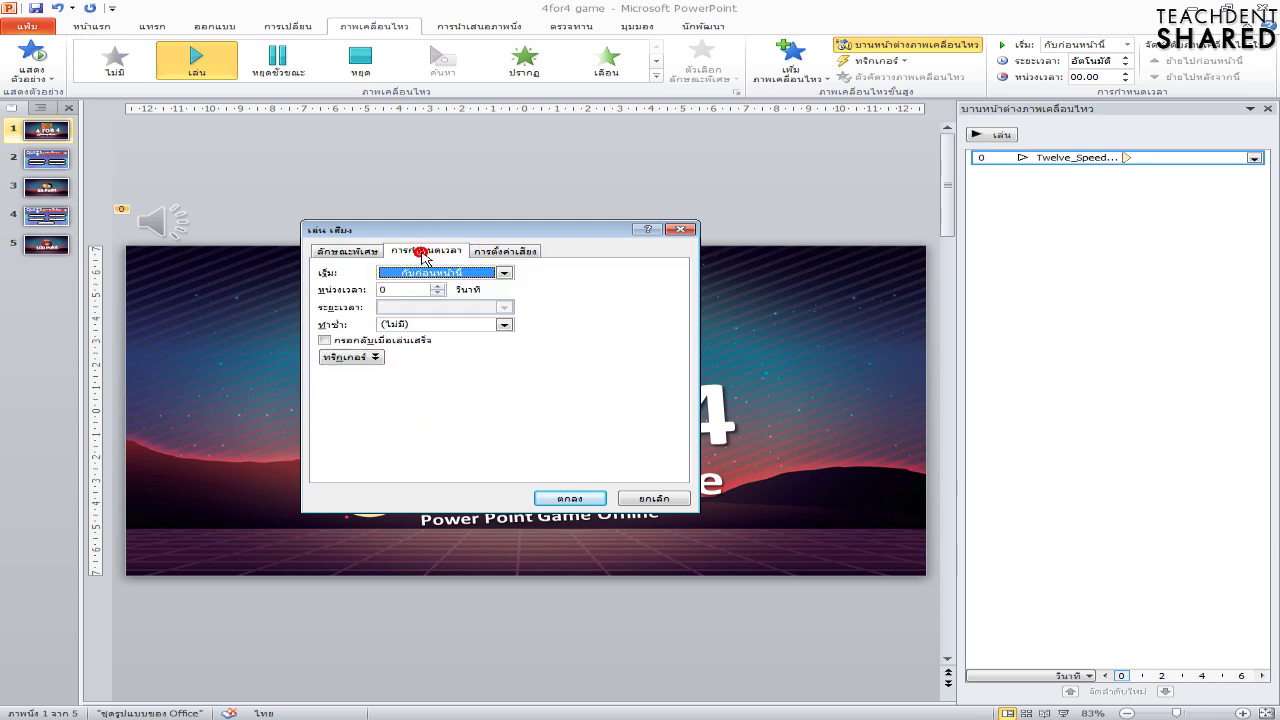
{"action": "left_click", "coordinate": [504, 324]}
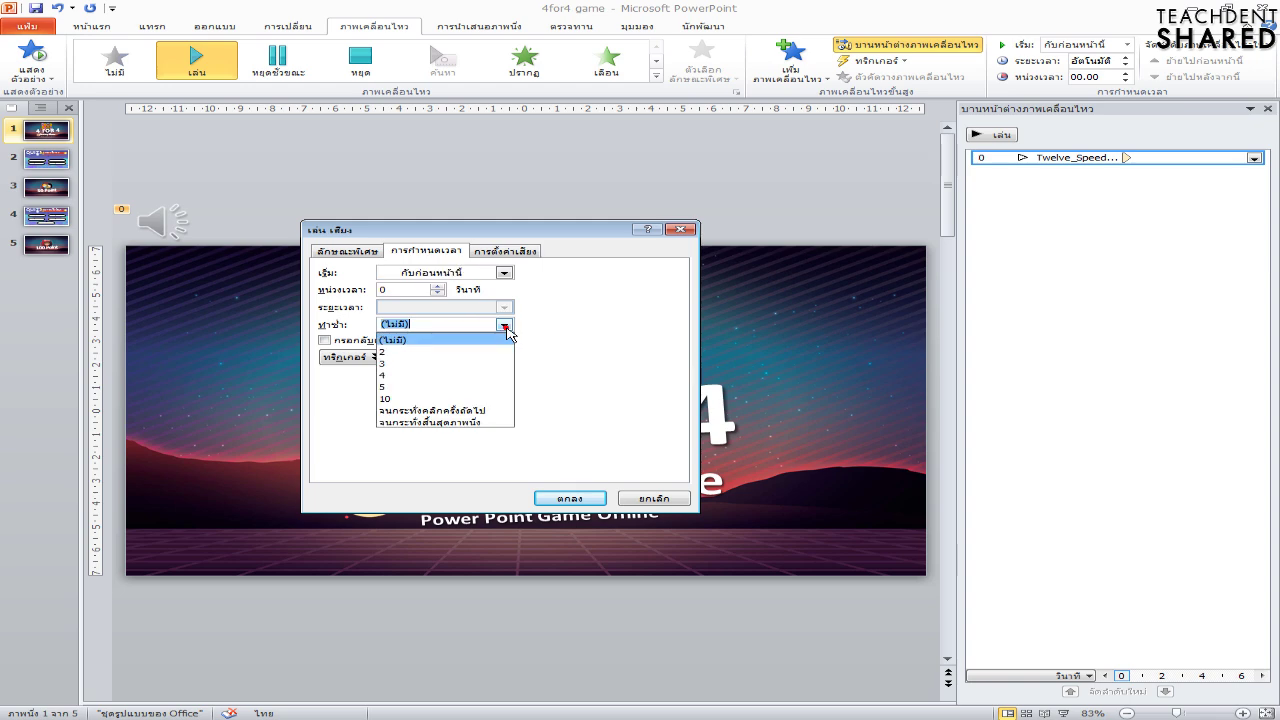
{"action": "left_click", "coordinate": [475, 422]}
{"action": "left_click", "coordinate": [565, 497]}
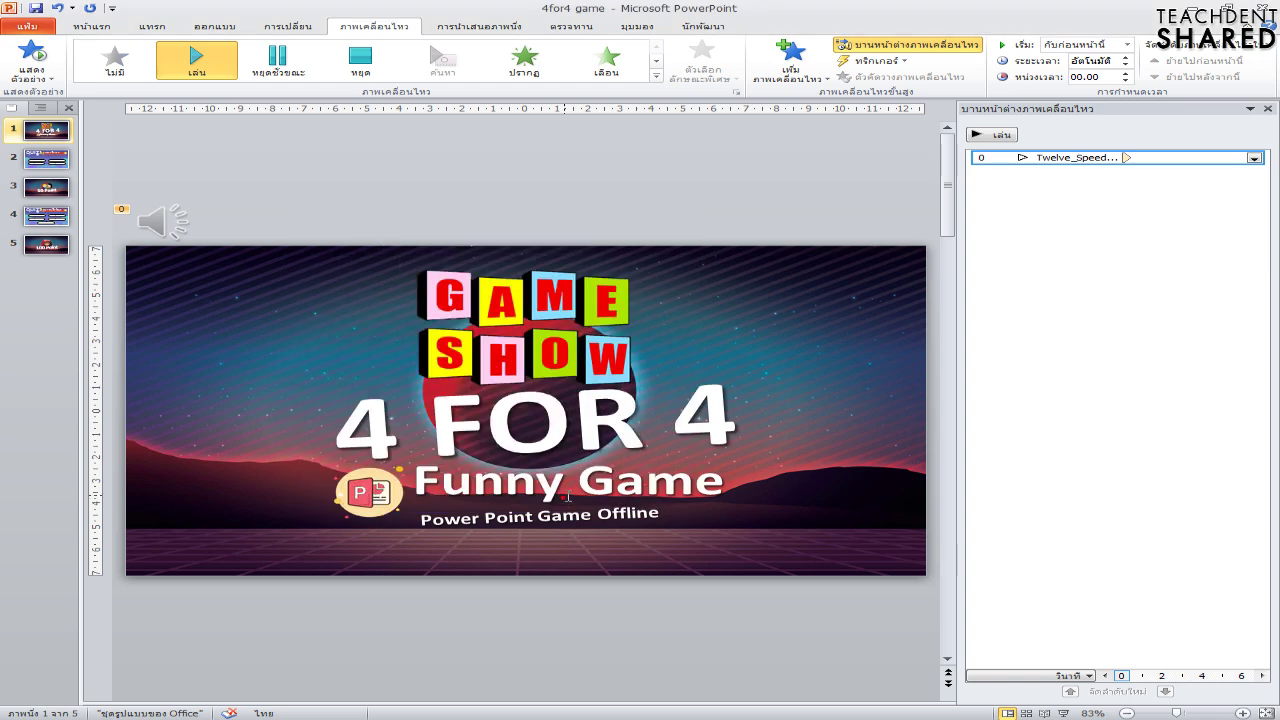
{"action": "left_click", "coordinate": [1268, 110]}
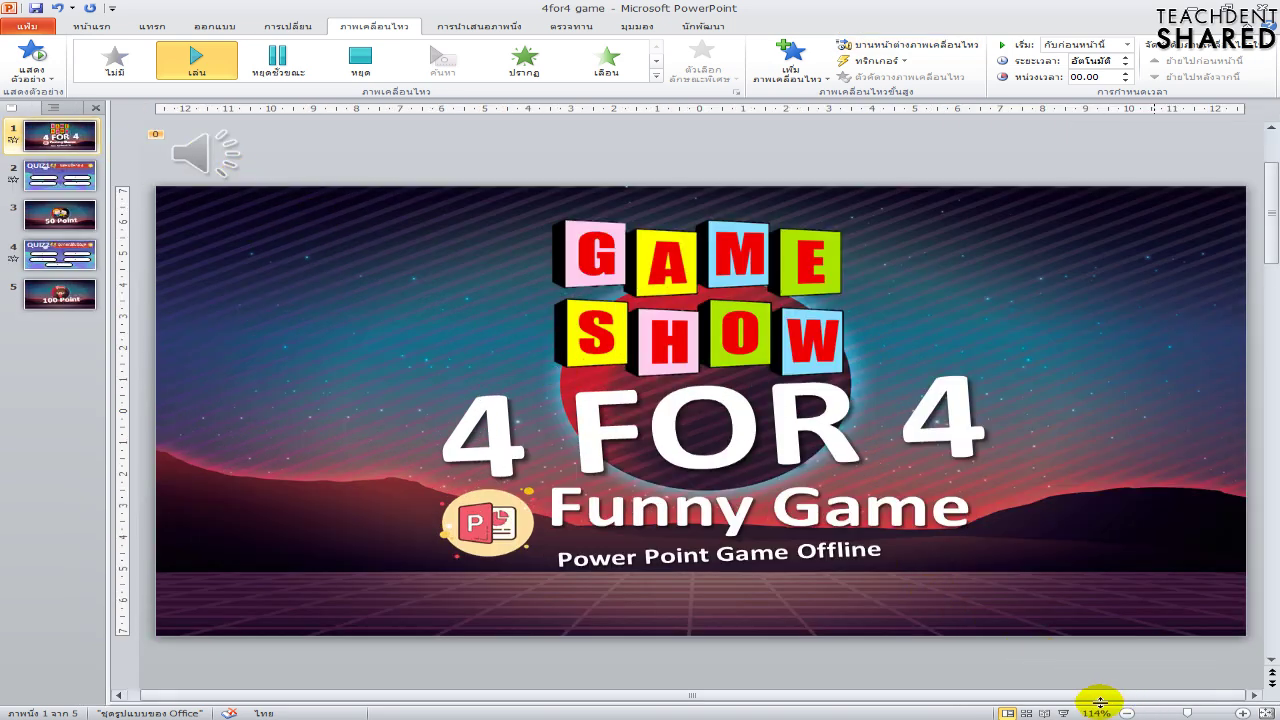
Run the slide show to test the music, then browse the quiz and score slides, ending on 100 Point
{"action": "left_click", "coordinate": [1070, 713]}
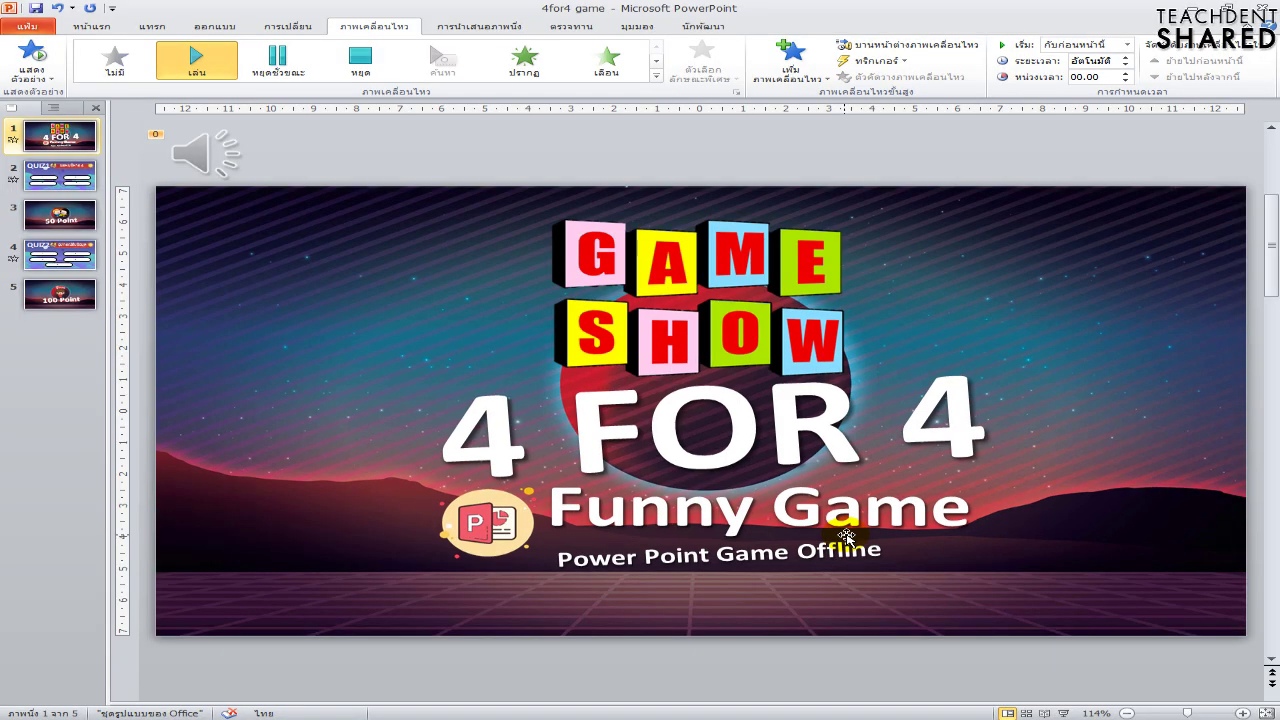
{"action": "left_click", "coordinate": [68, 186]}
{"action": "left_click", "coordinate": [62, 214]}
{"action": "left_click", "coordinate": [62, 255]}
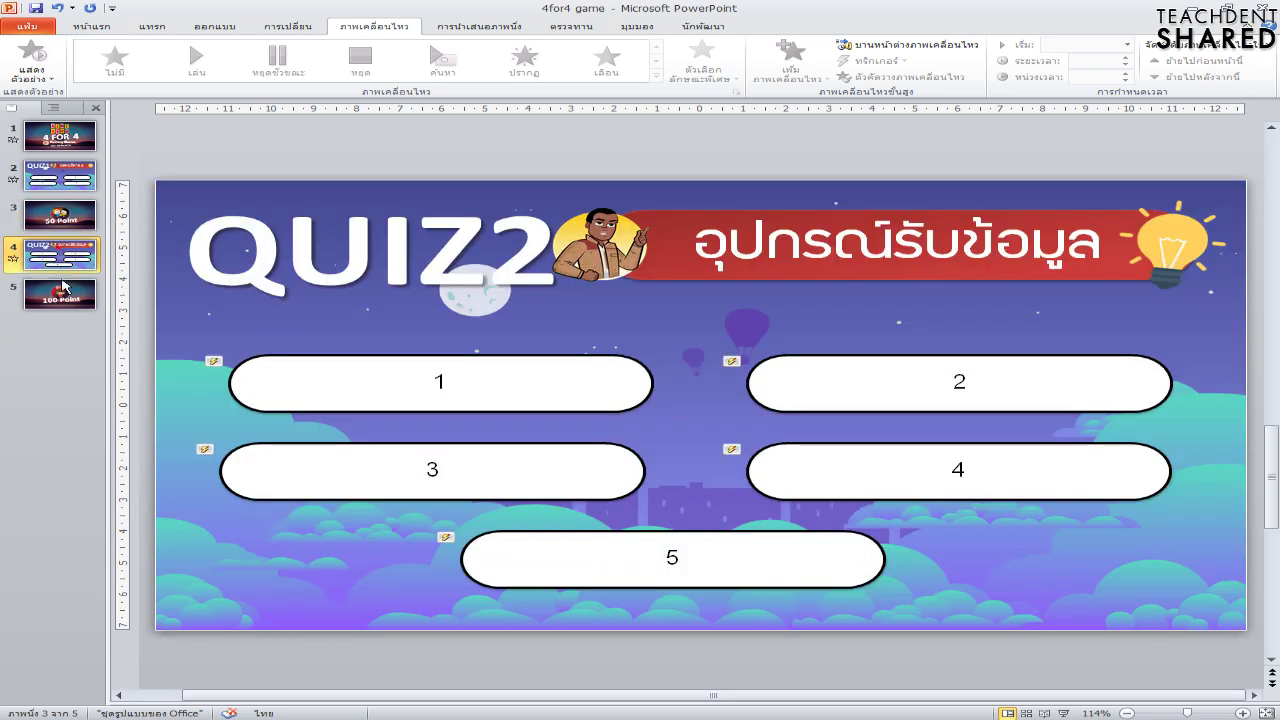
{"action": "left_click", "coordinate": [62, 283]}
{"action": "left_click", "coordinate": [62, 255]}
{"action": "left_click", "coordinate": [62, 214]}
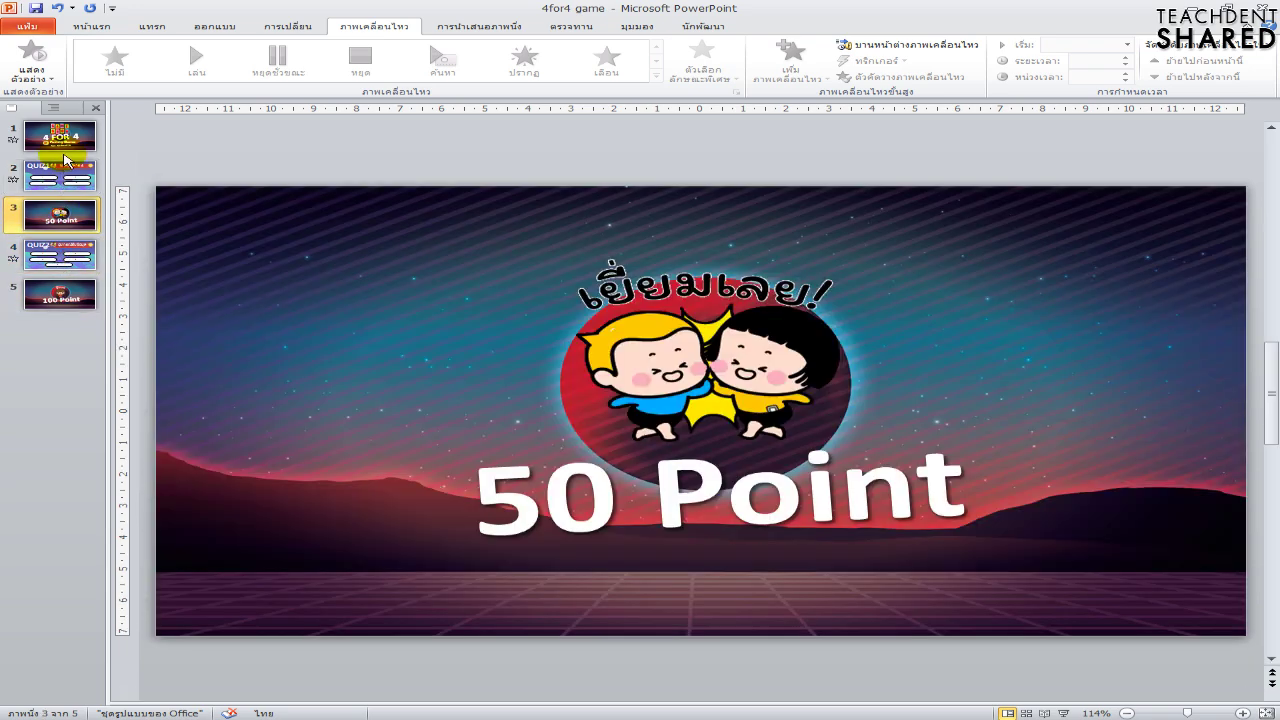
{"action": "left_click", "coordinate": [68, 174]}
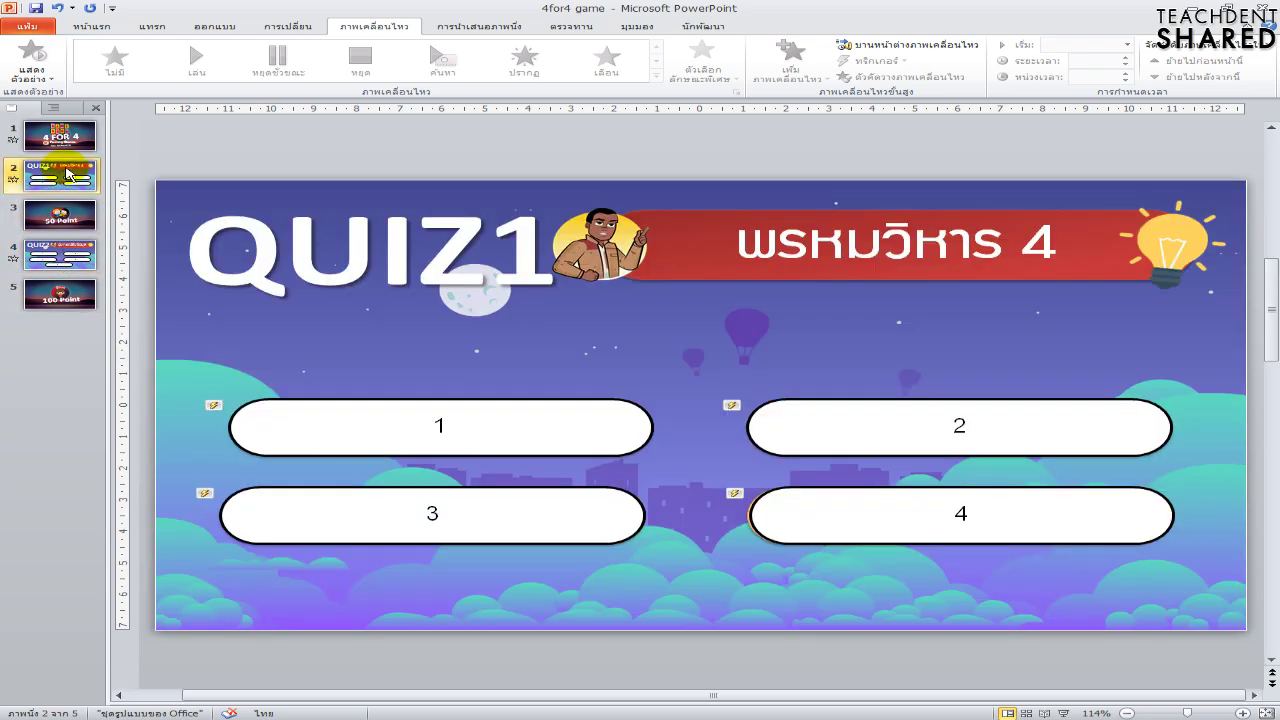
{"action": "left_click", "coordinate": [62, 290]}
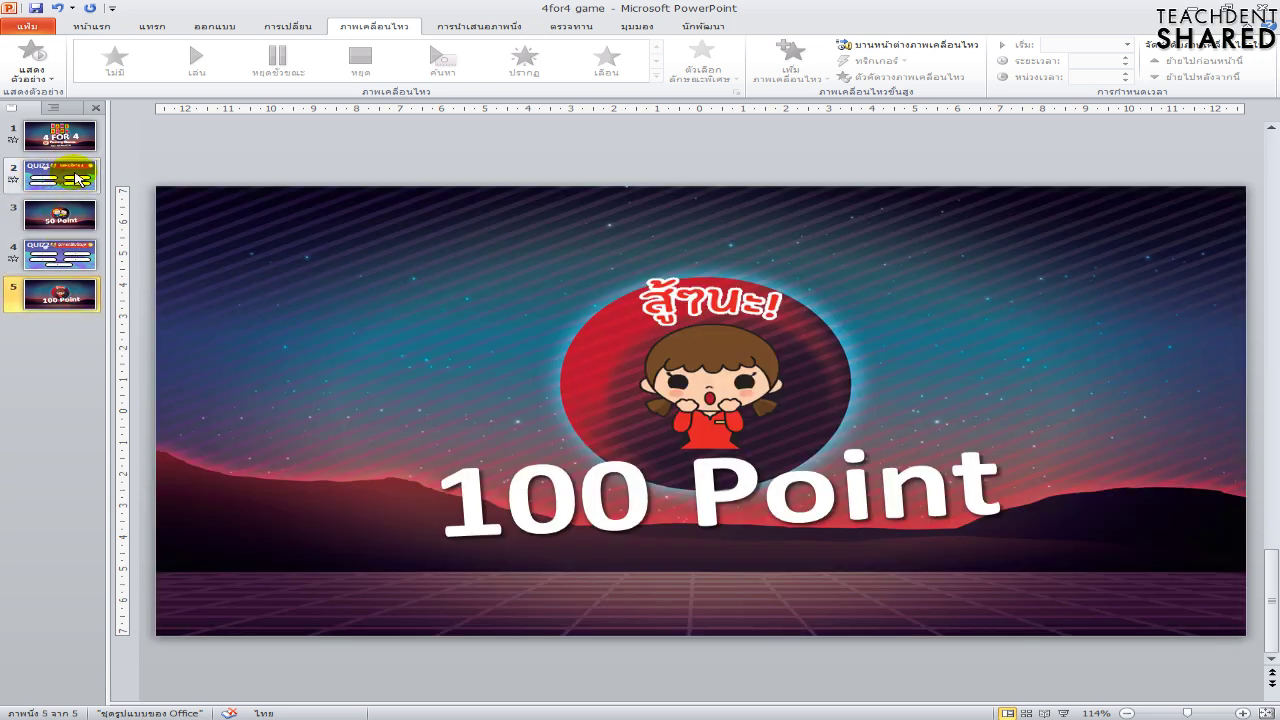
Go back to slide 1, the 4 FOR 4 title slide with the Twelve_Speed audio icon
{"action": "left_click", "coordinate": [62, 136]}
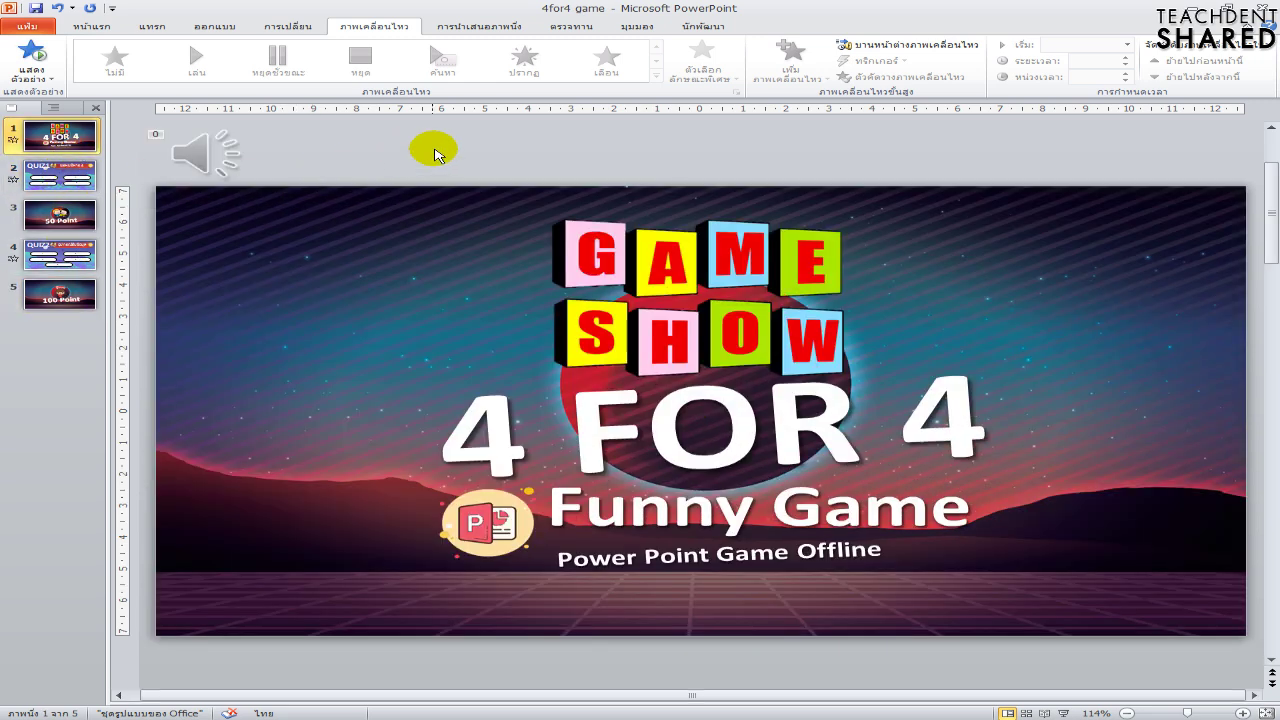